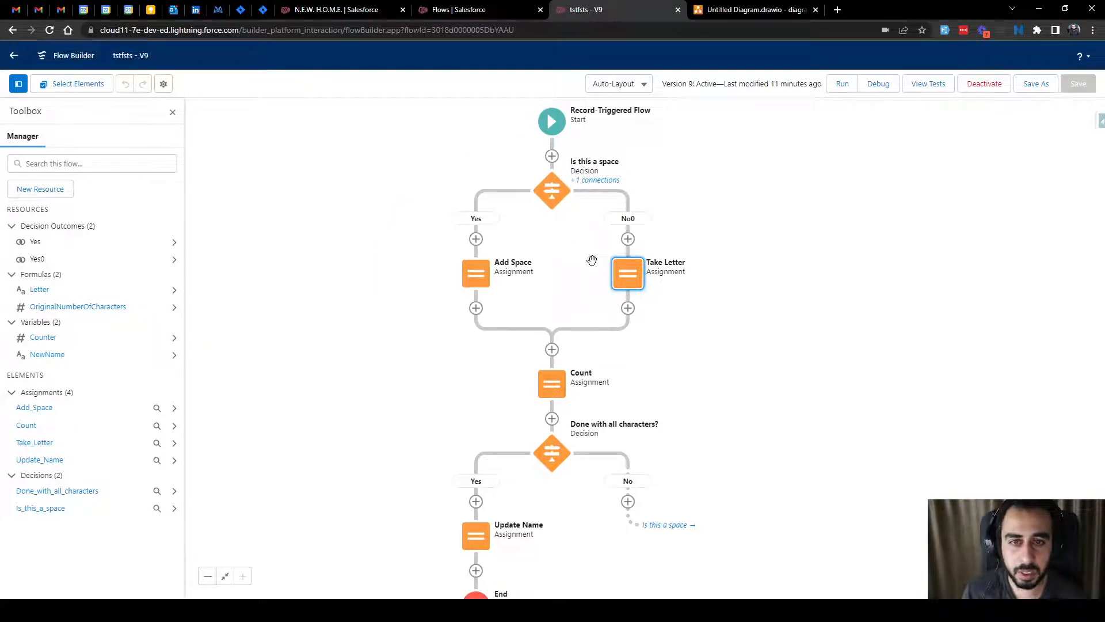
Open the Take Letter assignment to review its variable, operator and value, and close it without changes
click(631, 277)
click(627, 397)
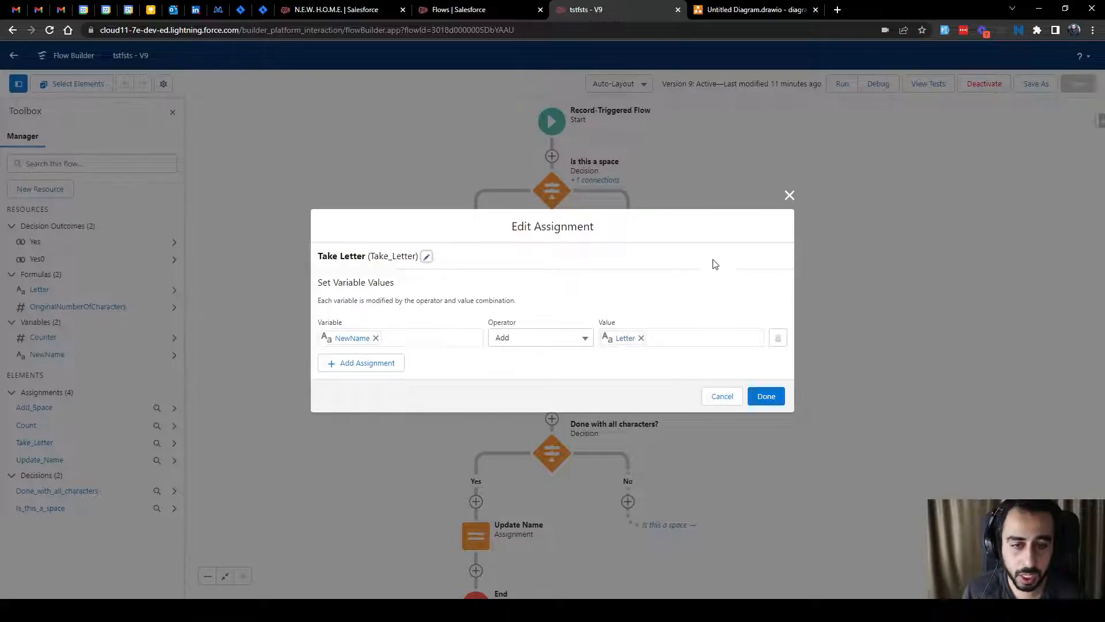
click(789, 196)
Examine the Letter formula's UPPER, MID and Counter parts, and close it without changes
click(38, 289)
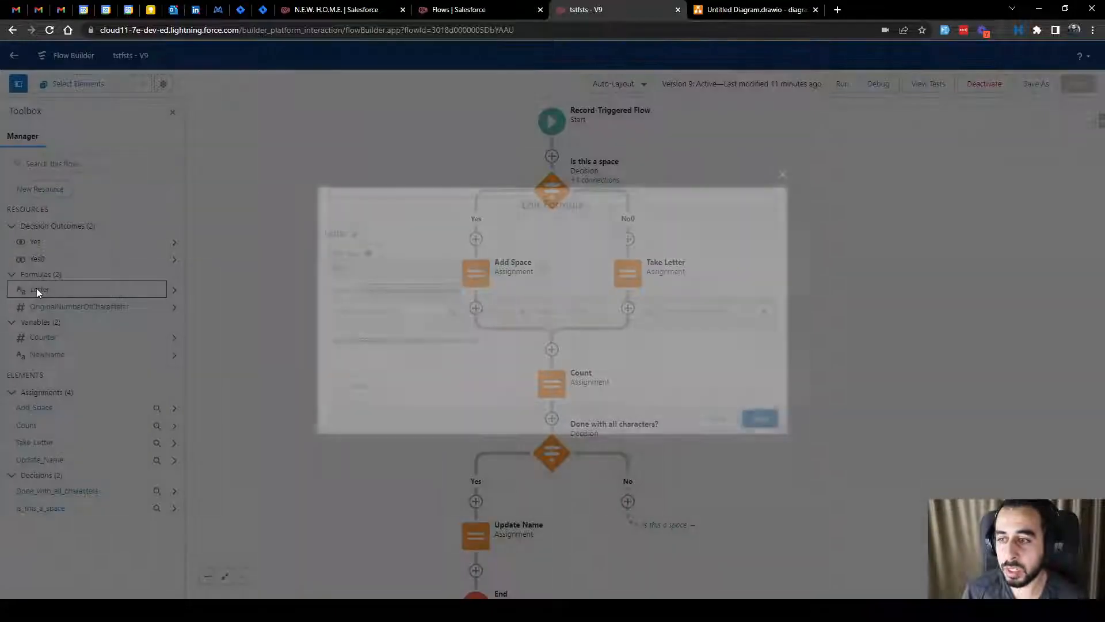
drag(418, 340, 363, 341)
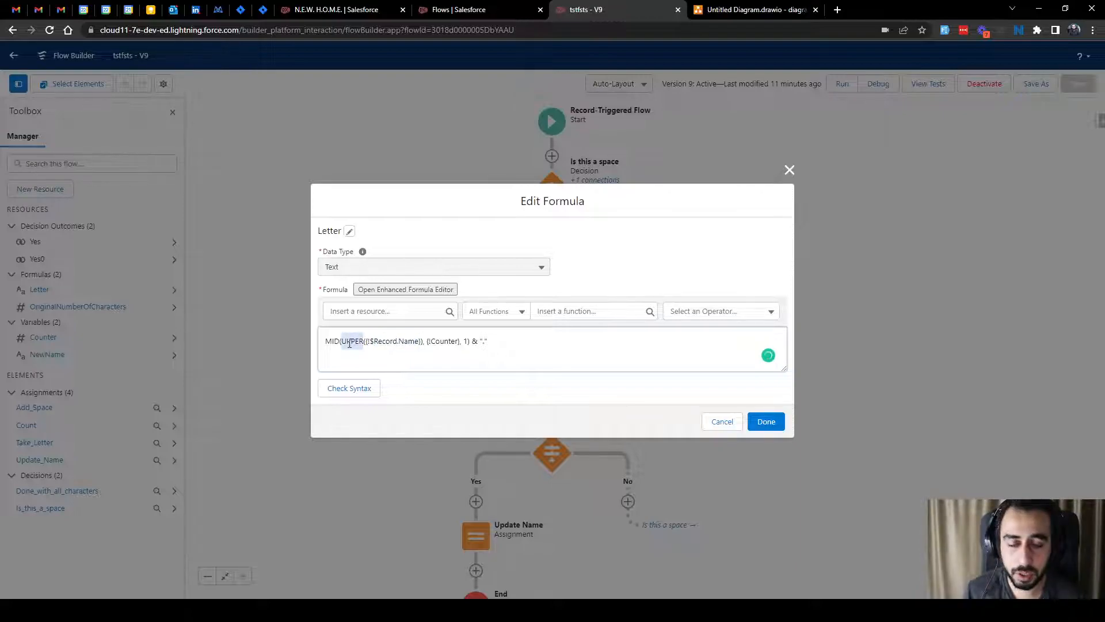
click(396, 343)
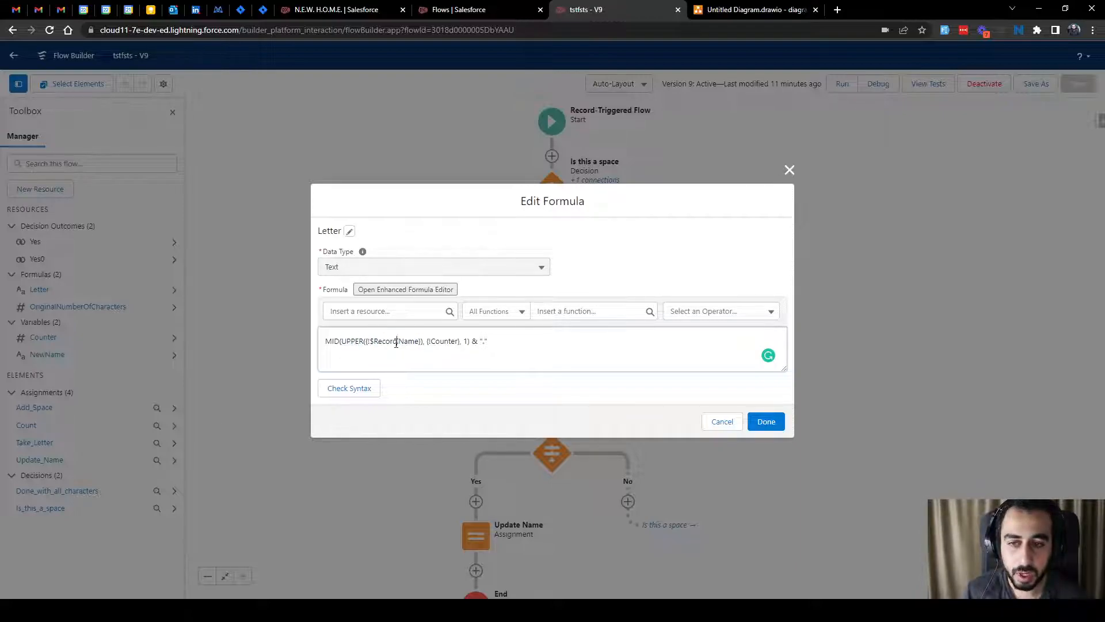
drag(339, 340, 321, 341)
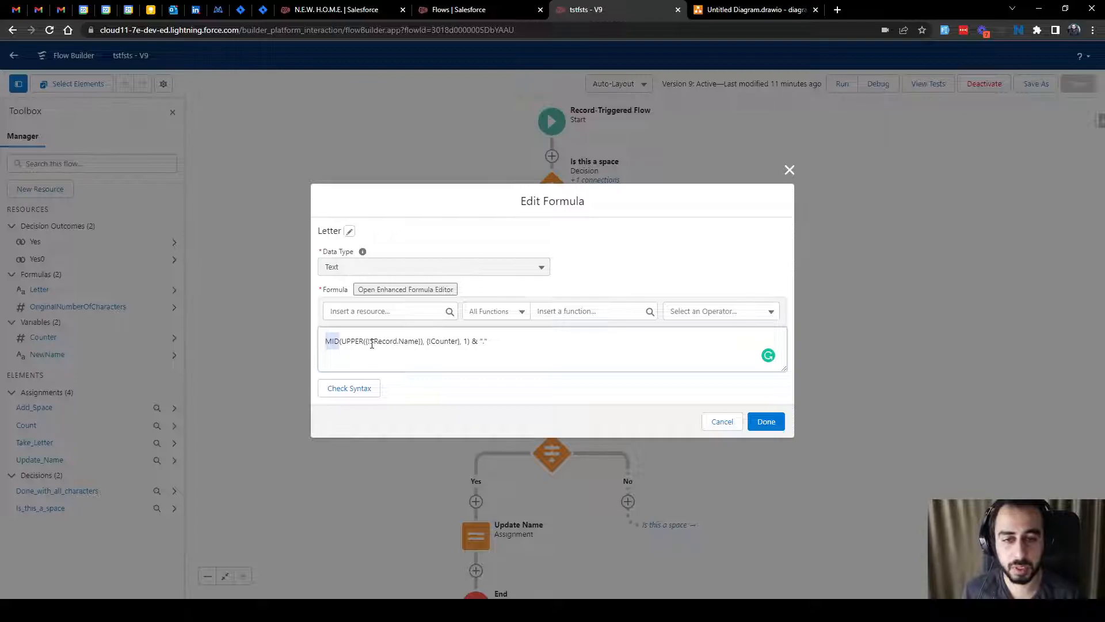
click(449, 343)
drag(460, 342, 430, 344)
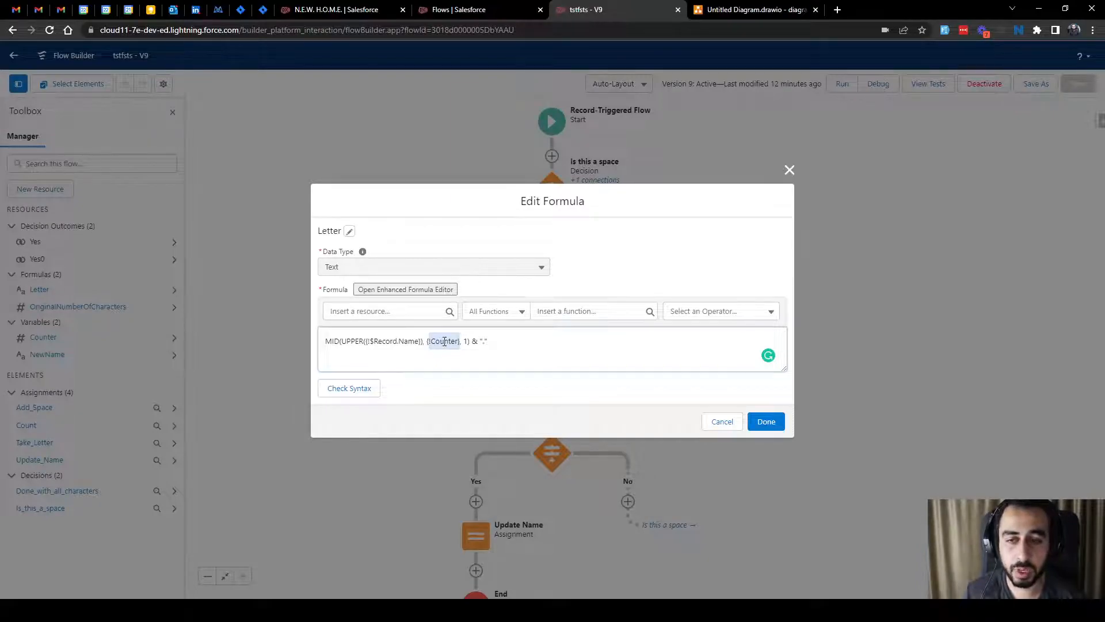
click(449, 342)
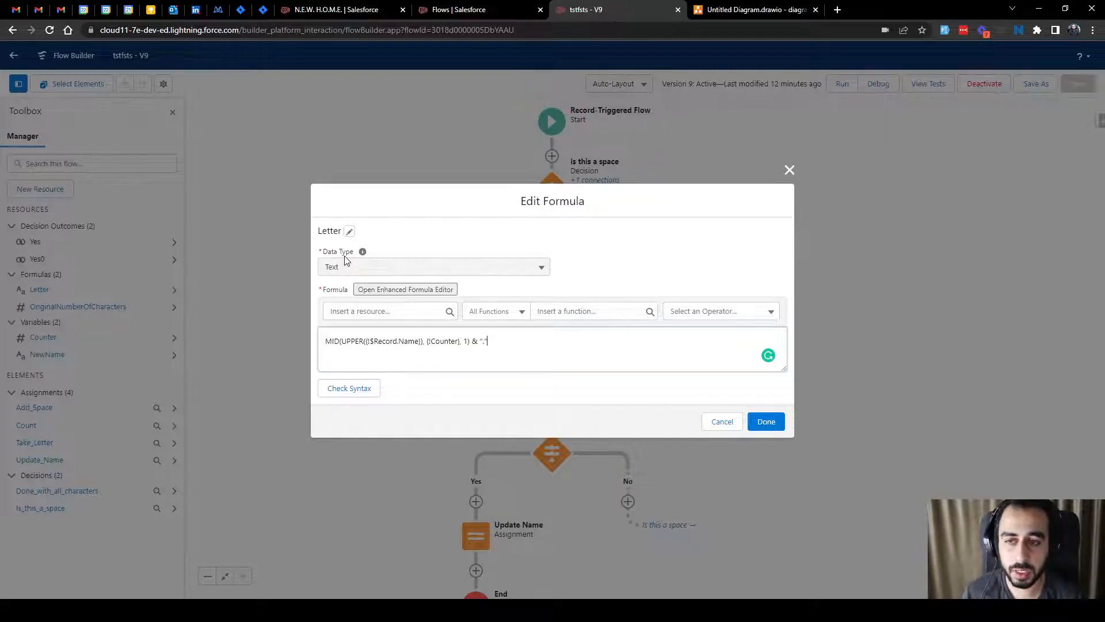
double_click(440, 344)
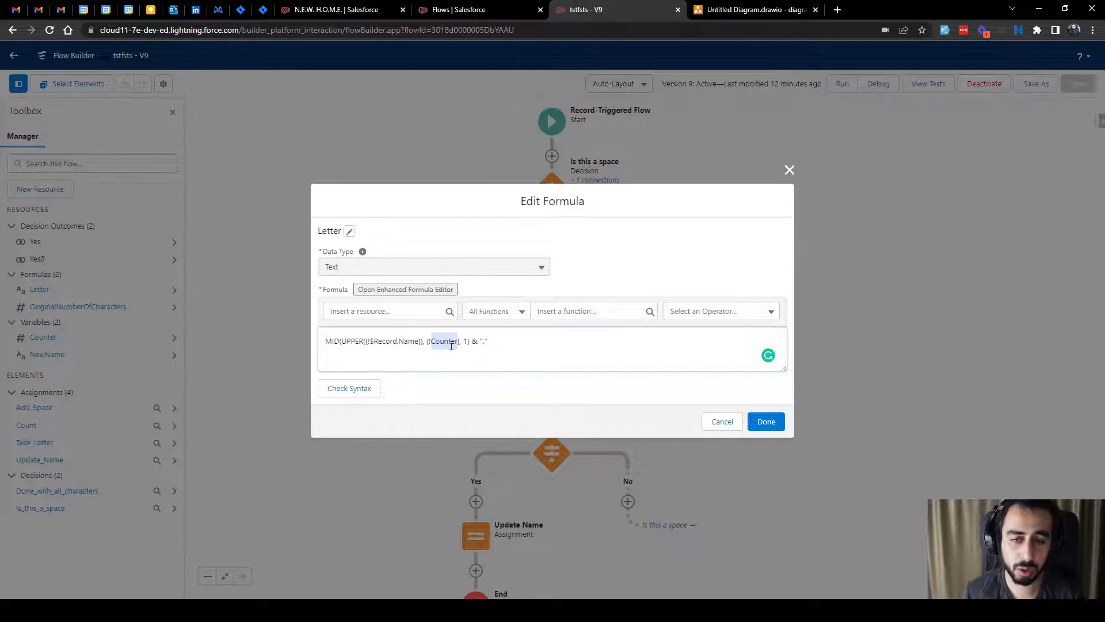
click(790, 170)
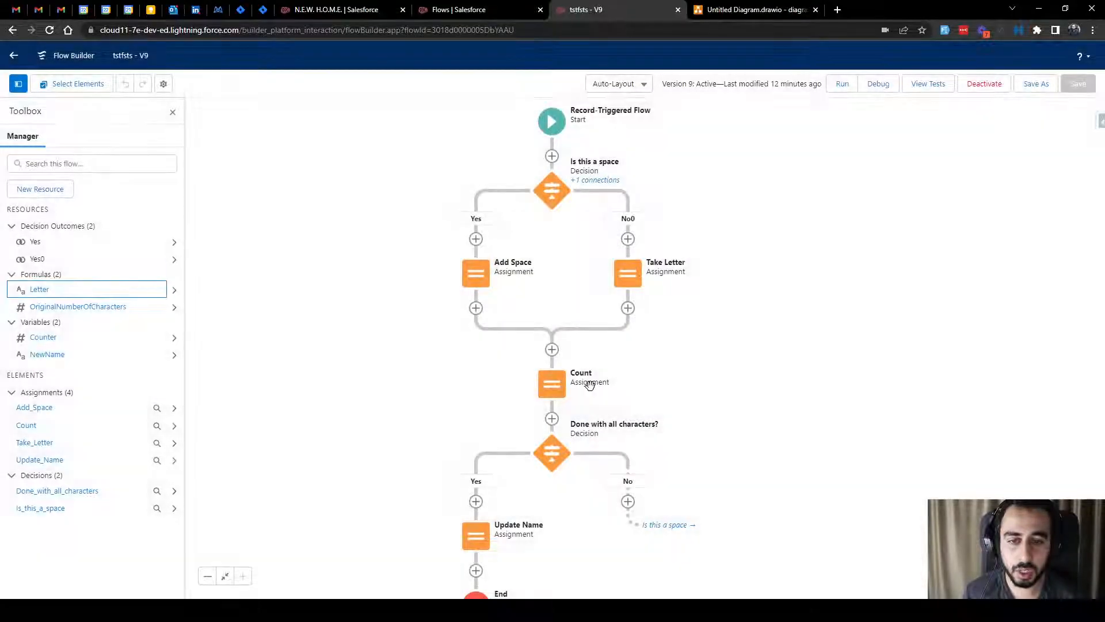
Compare how the Count assignment and the Take Letter assignment set their variables, leaving both unchanged
double_click(553, 382)
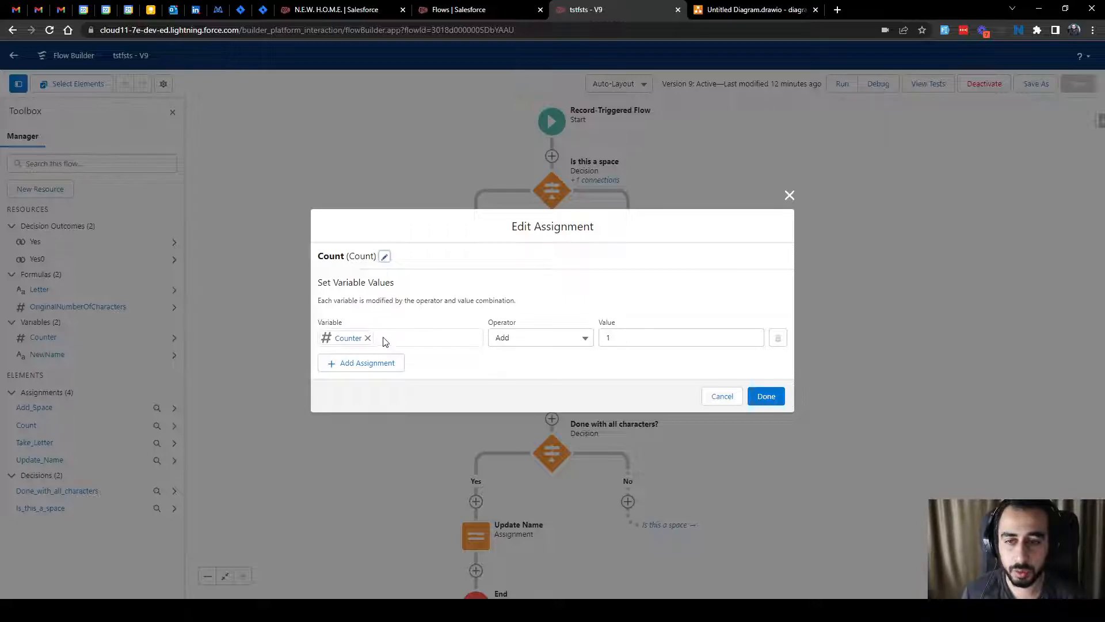
click(789, 195)
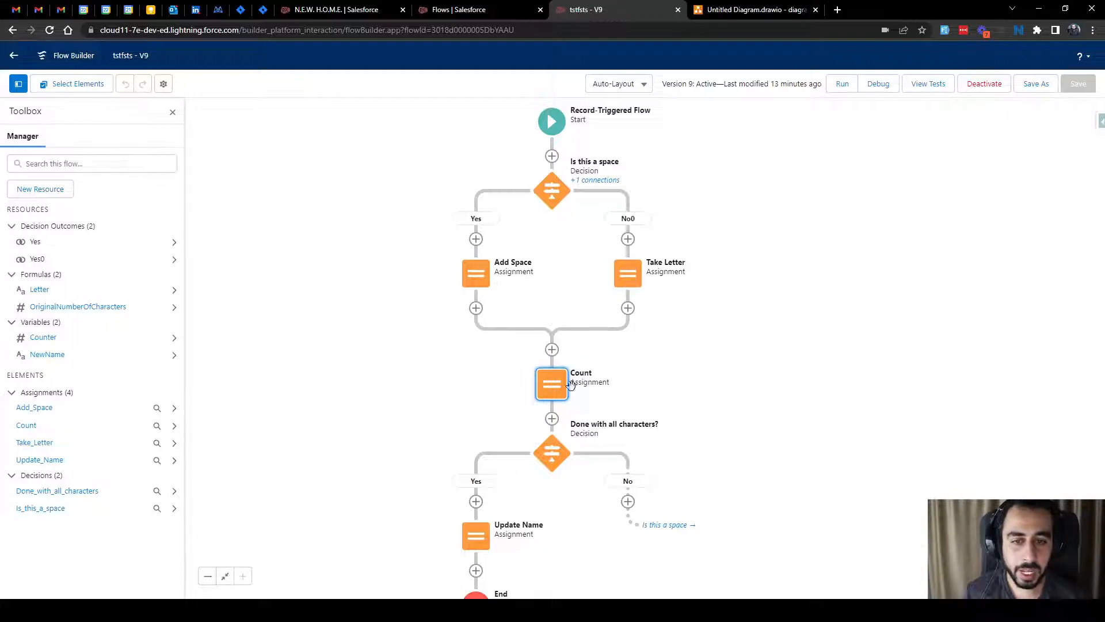
double_click(630, 275)
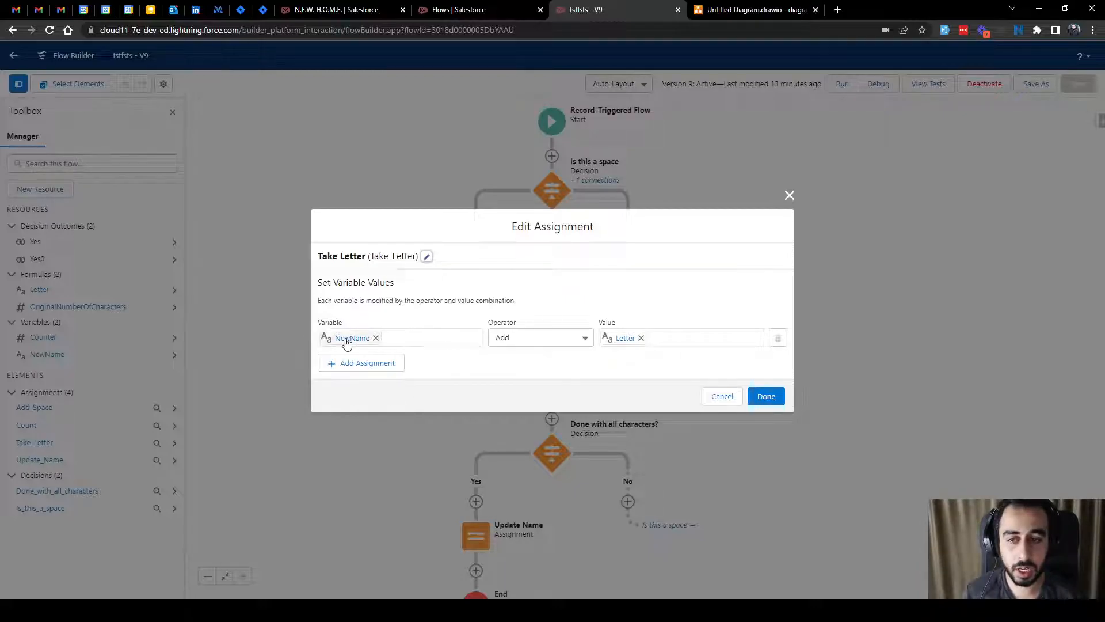
click(788, 196)
click(551, 384)
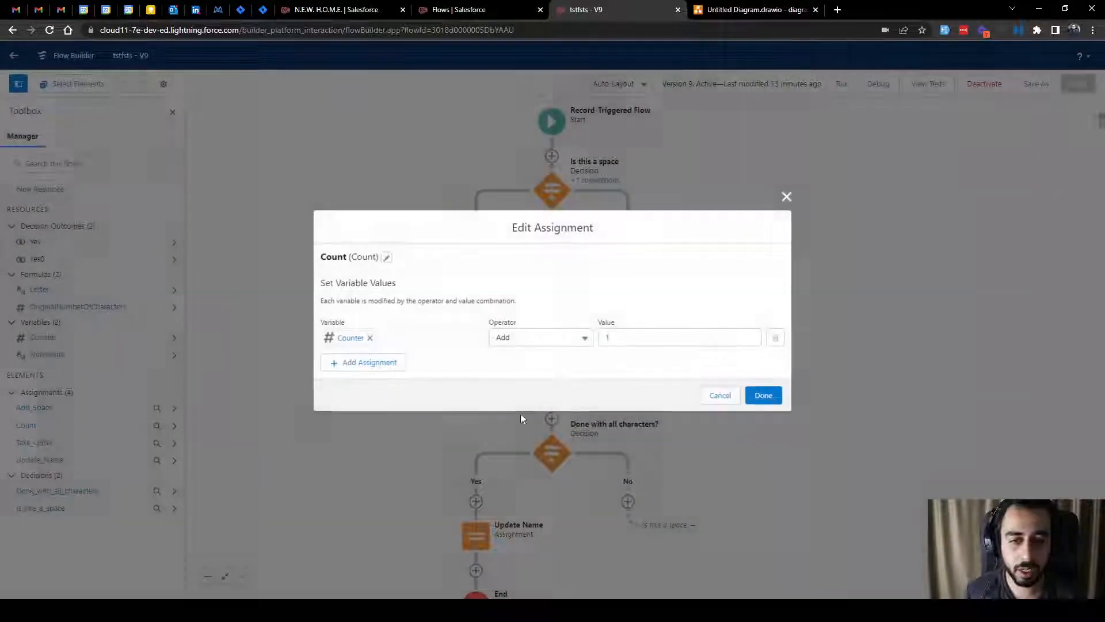
click(789, 197)
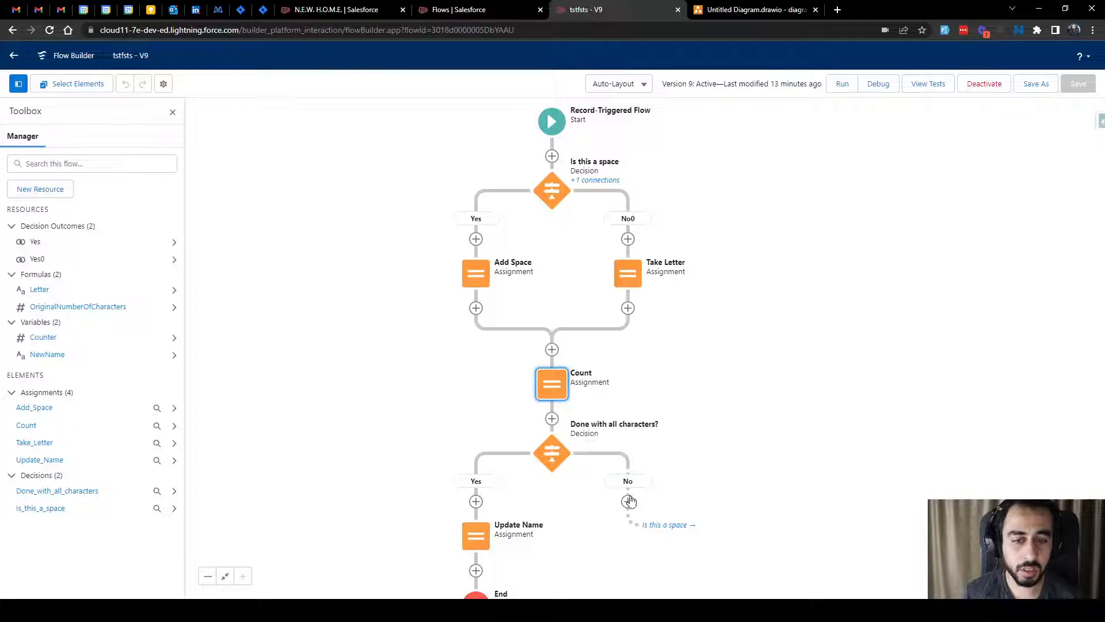
double_click(629, 273)
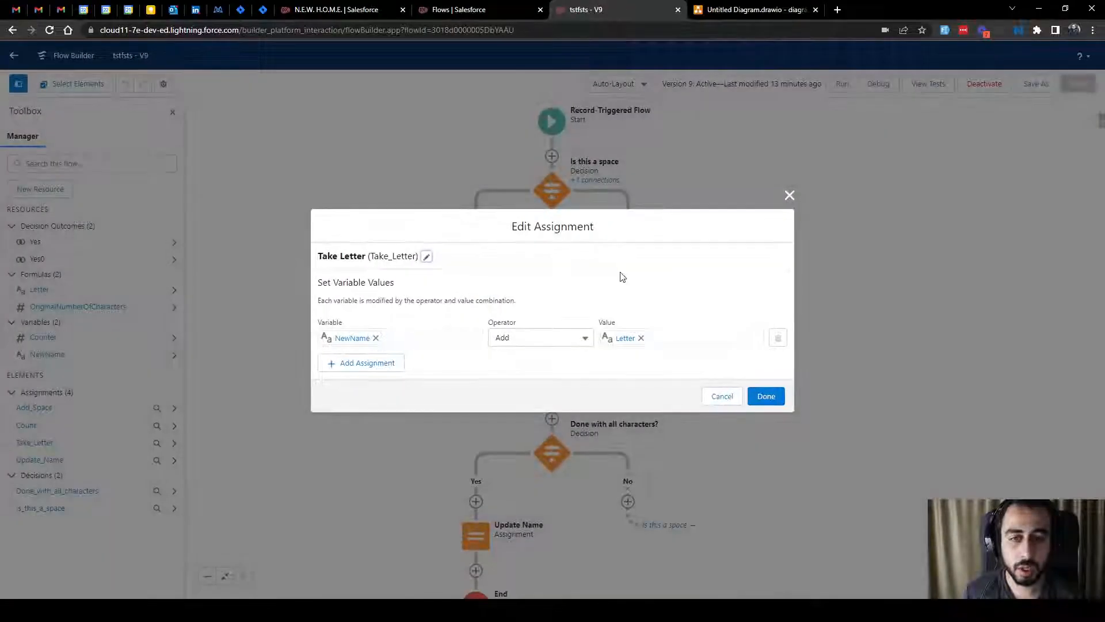
click(789, 196)
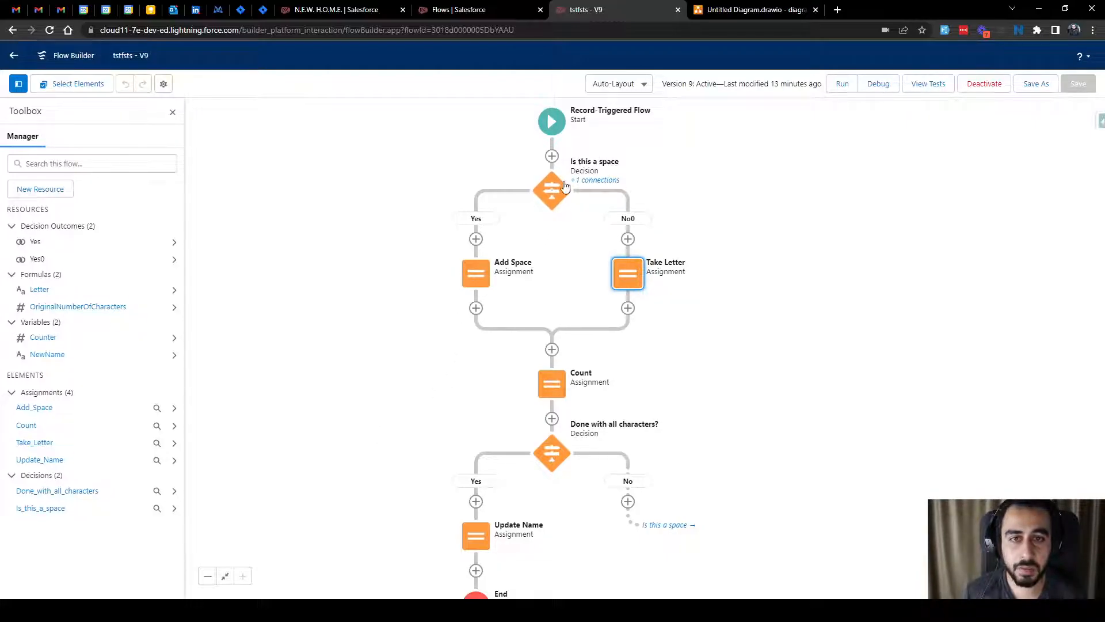
Review the Yes outcome's condition in the "Is this a space" decision and the value settings of the Add Space assignment
double_click(550, 192)
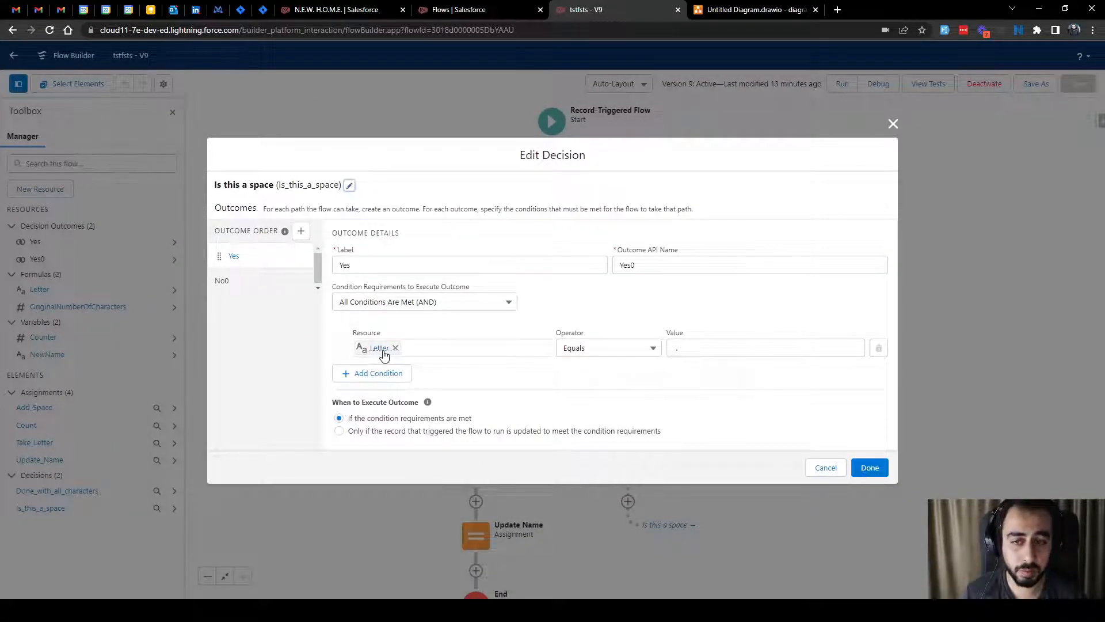
click(682, 352)
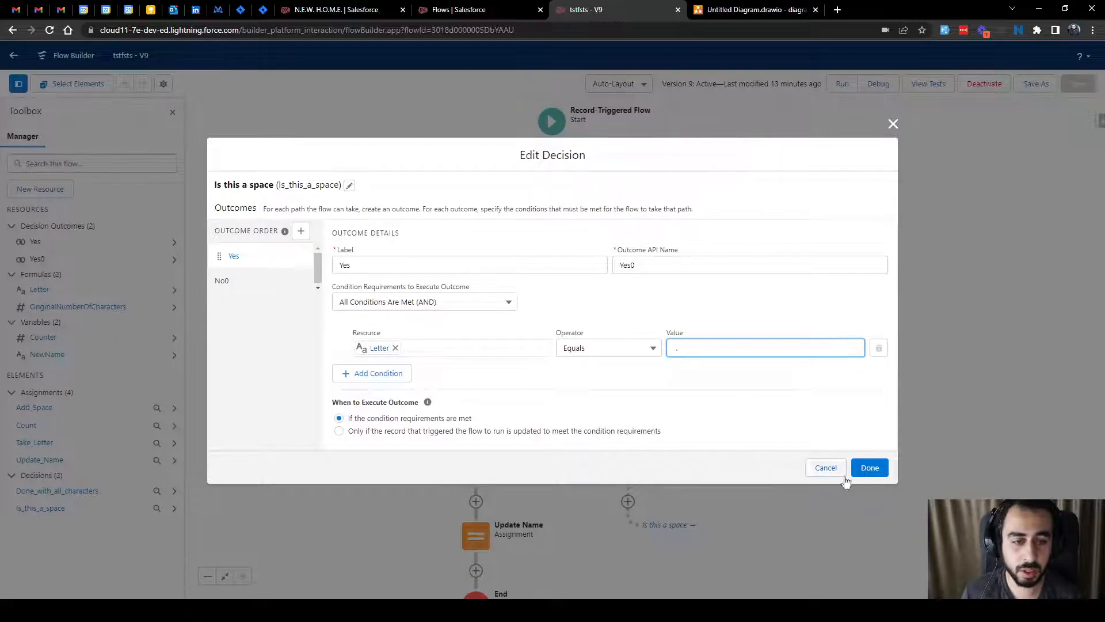
click(821, 465)
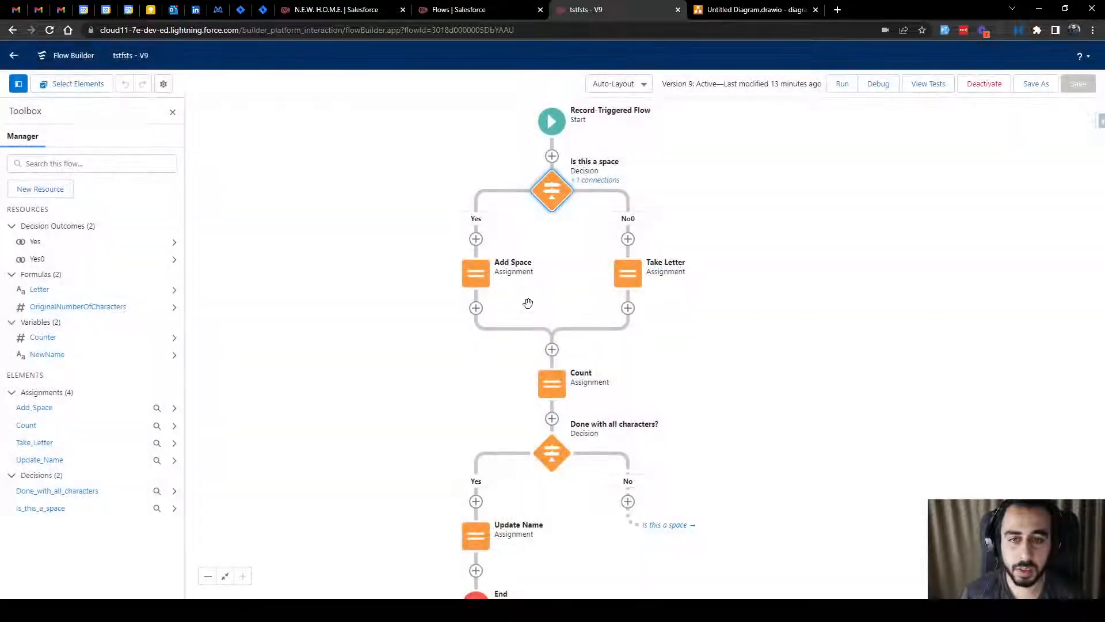
double_click(477, 271)
click(610, 338)
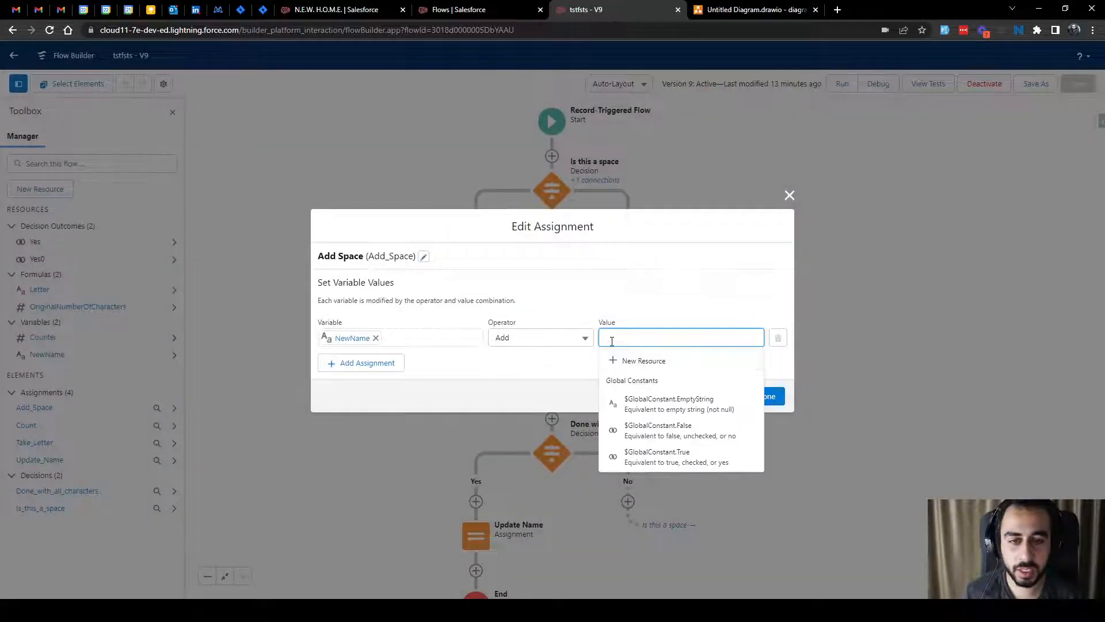
click(647, 305)
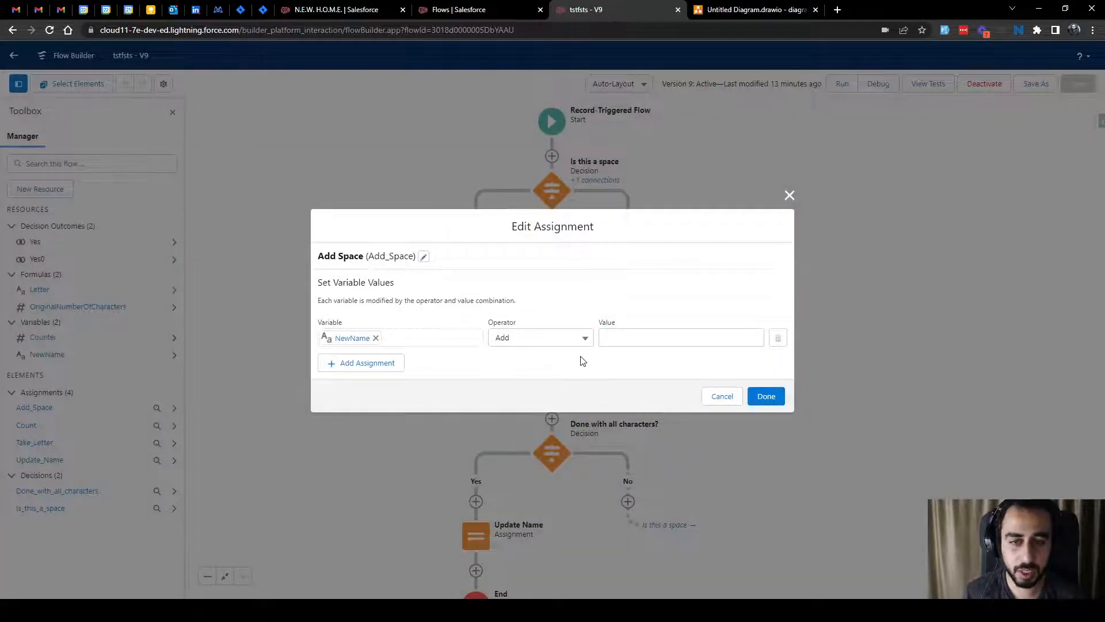
click(723, 397)
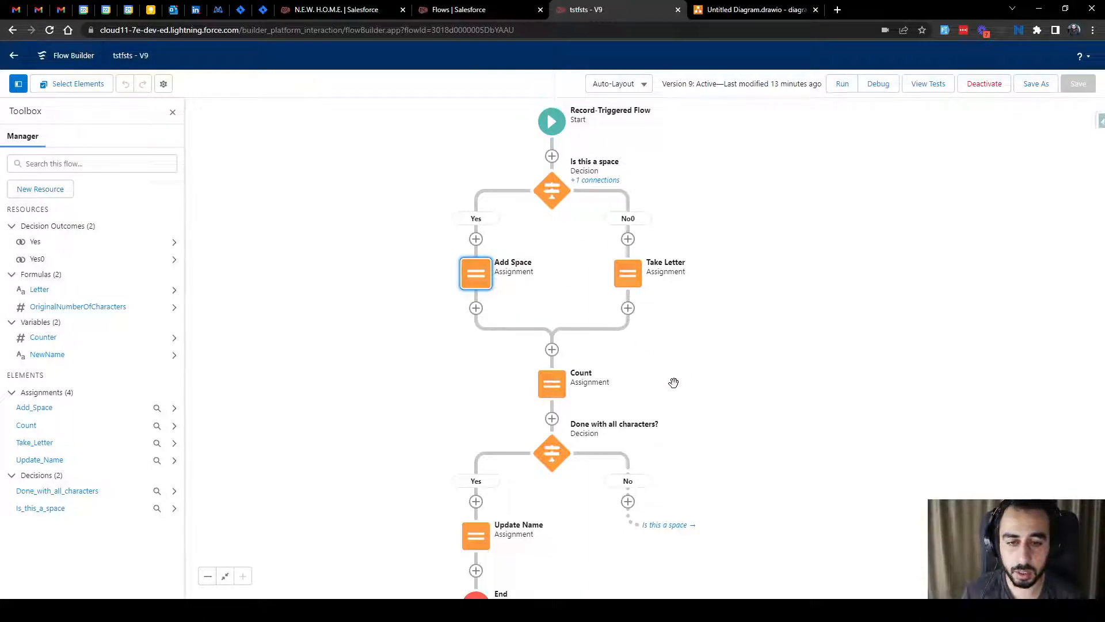
Examine the OriginalNumberOfCharacters formula and the Yes condition of the "Done with all characters?" decision that uses it
click(552, 460)
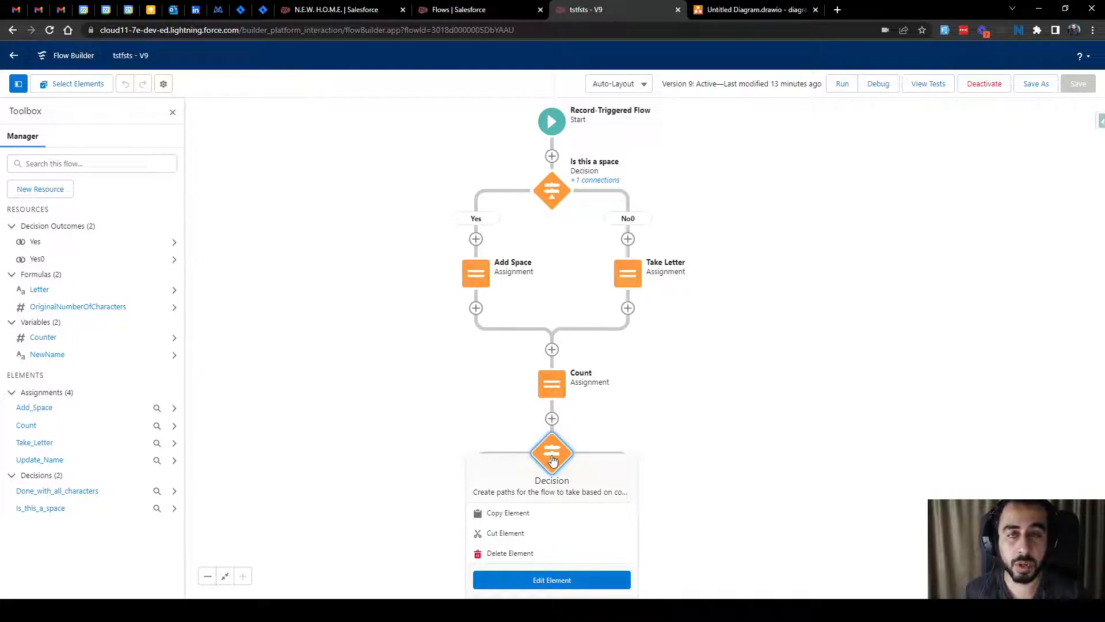
click(668, 399)
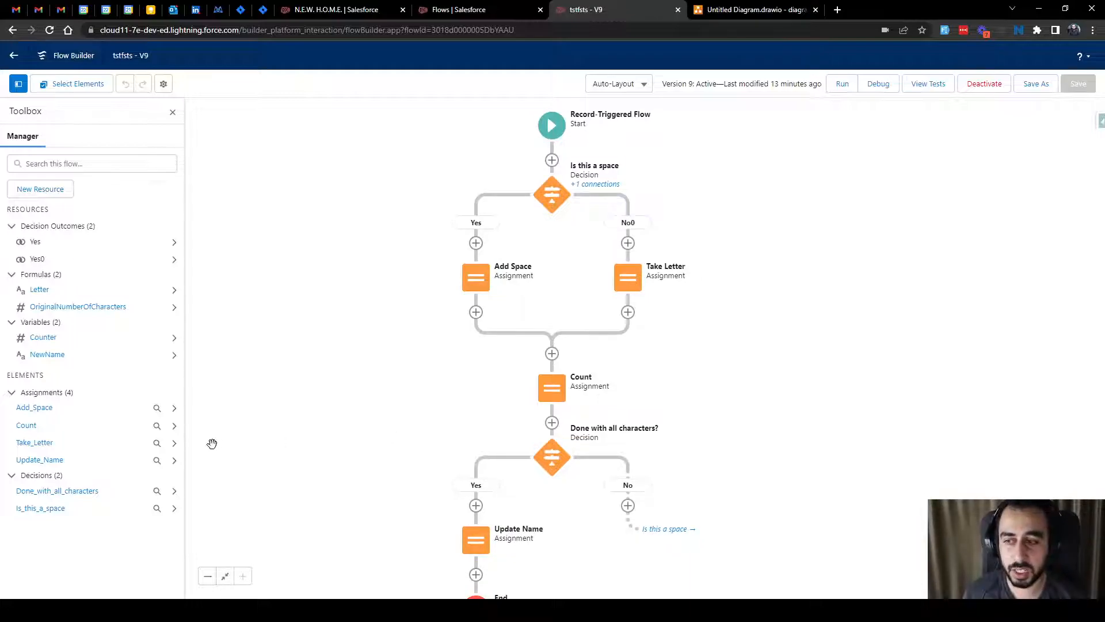
click(99, 308)
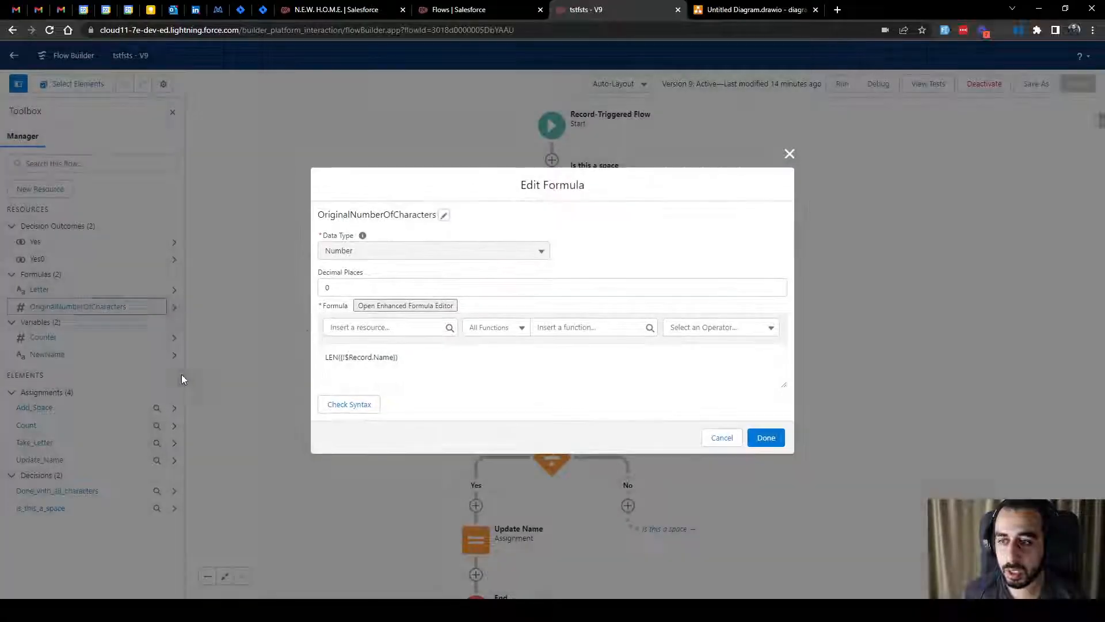
click(414, 357)
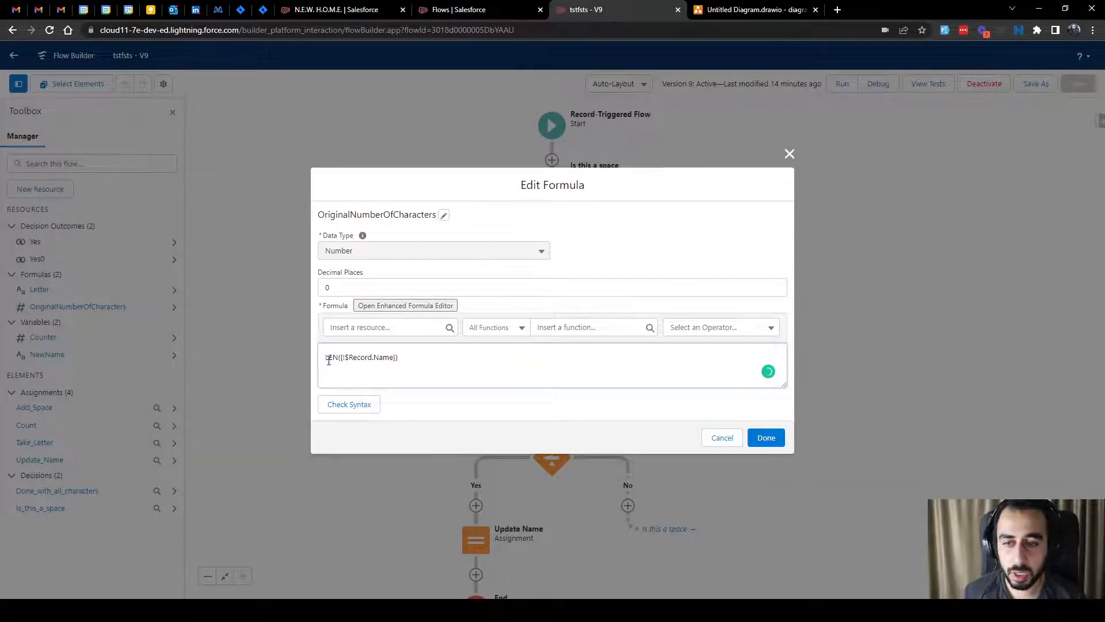
click(721, 438)
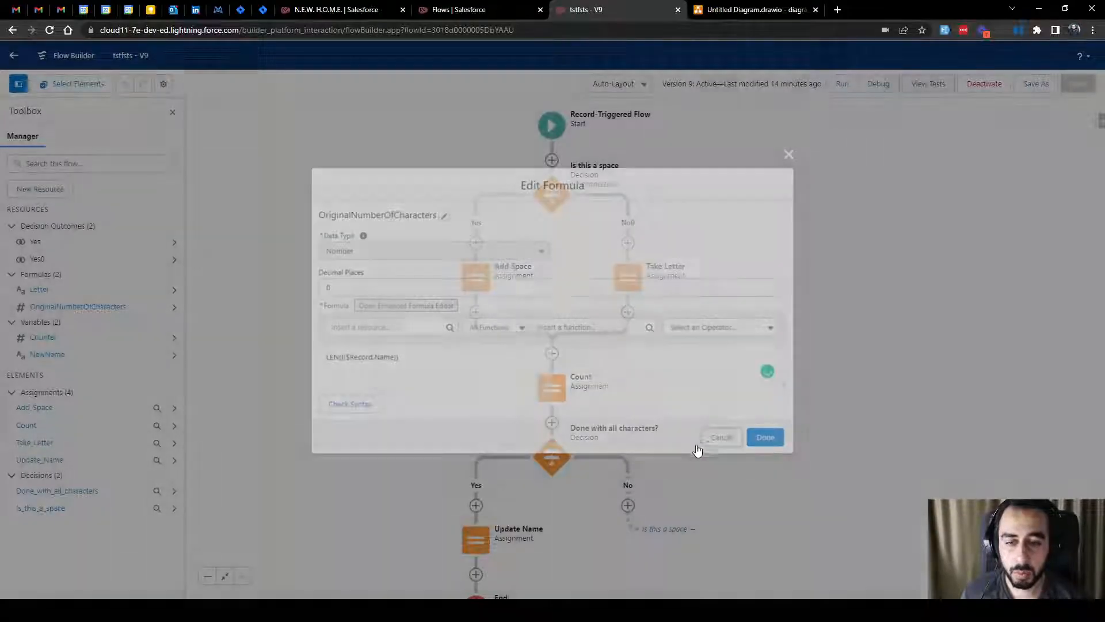
click(556, 459)
double_click(558, 461)
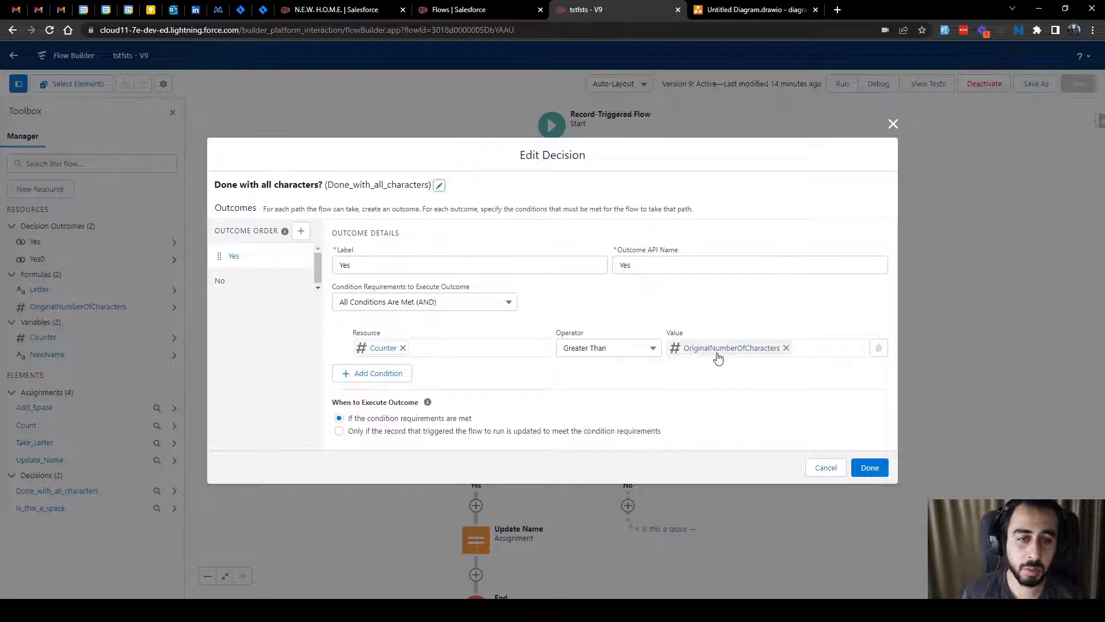
click(825, 467)
Open the flow's Start element to view its record trigger configuration, and close it without changes
drag(392, 494, 408, 366)
drag(722, 207, 727, 407)
click(574, 190)
click(579, 285)
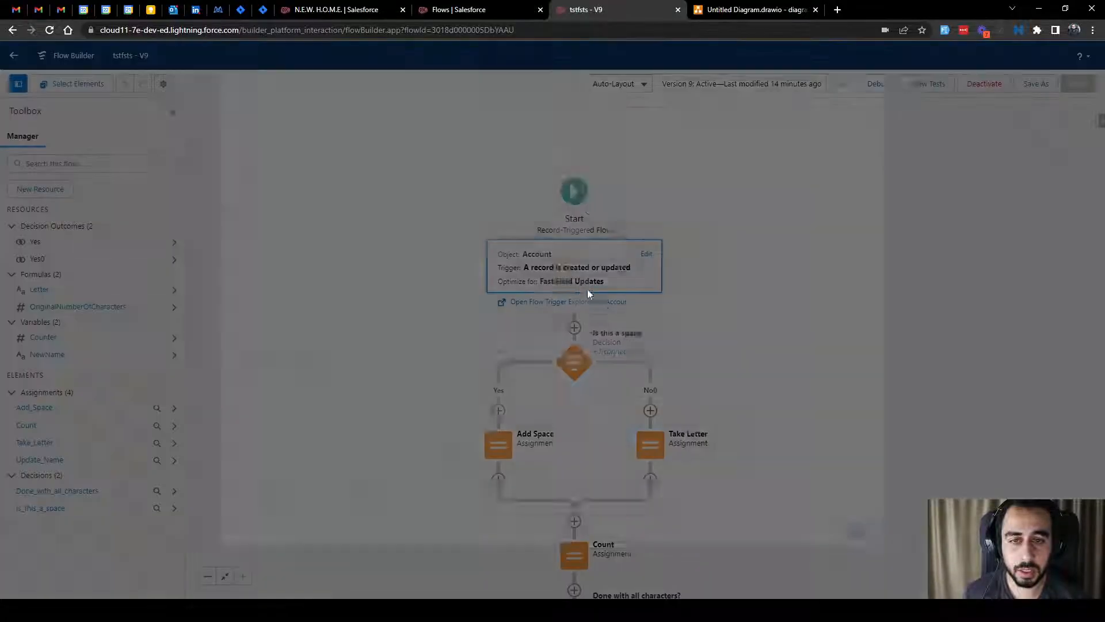
click(893, 54)
Review the Update Name assignment at the end of the flow and the No path's loop back to the space decision
drag(843, 368, 849, 102)
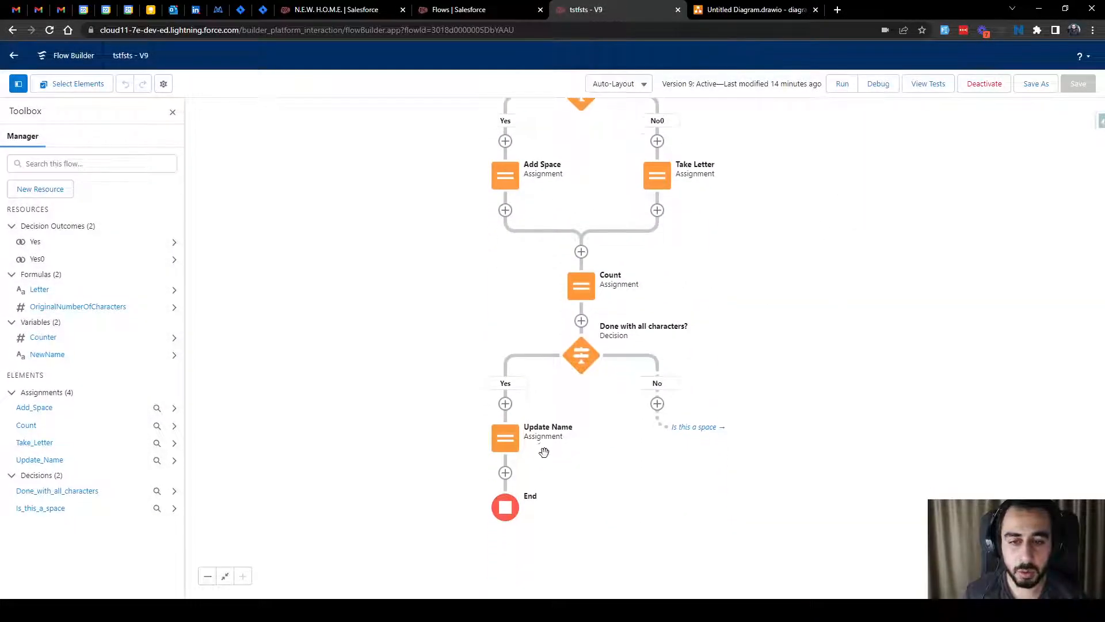
drag(544, 451, 544, 418)
click(506, 406)
click(503, 533)
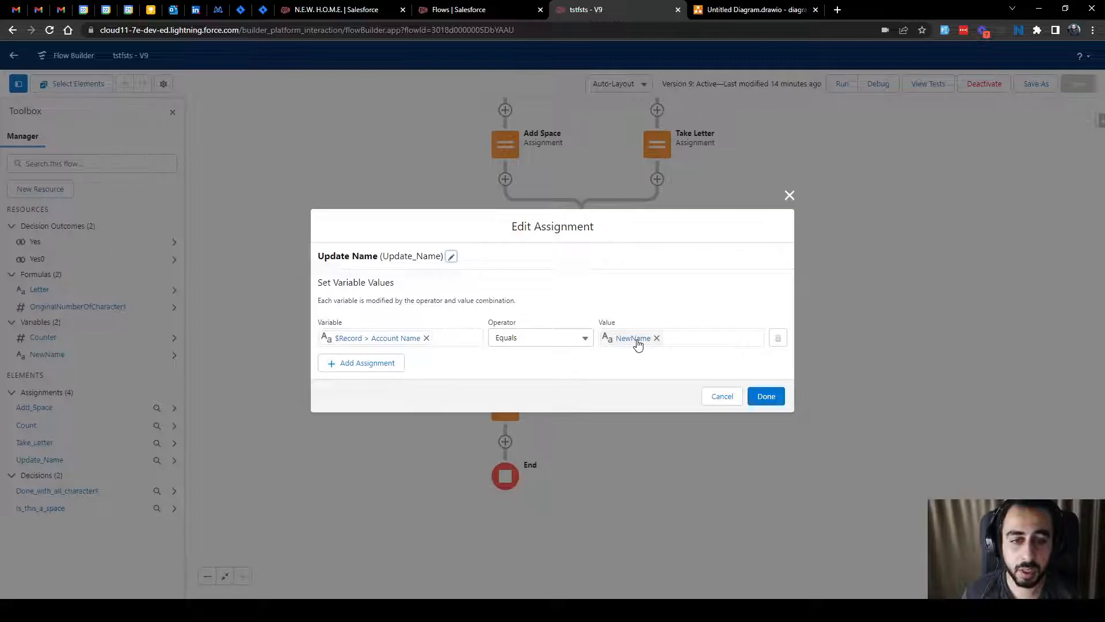
click(722, 396)
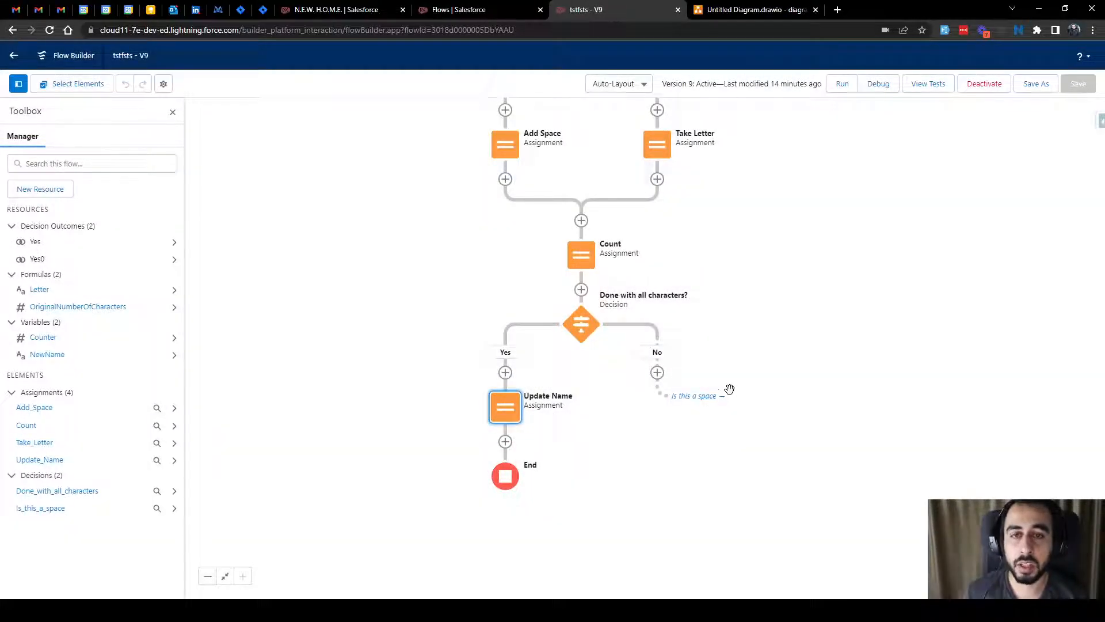
click(726, 394)
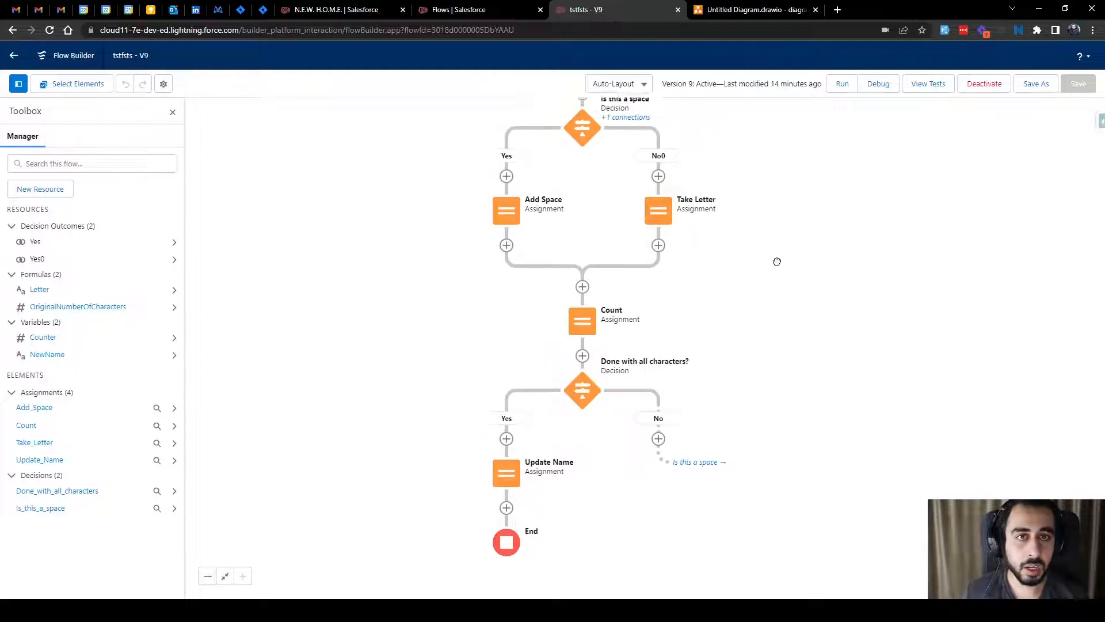
scroll(748, 211, up, 2)
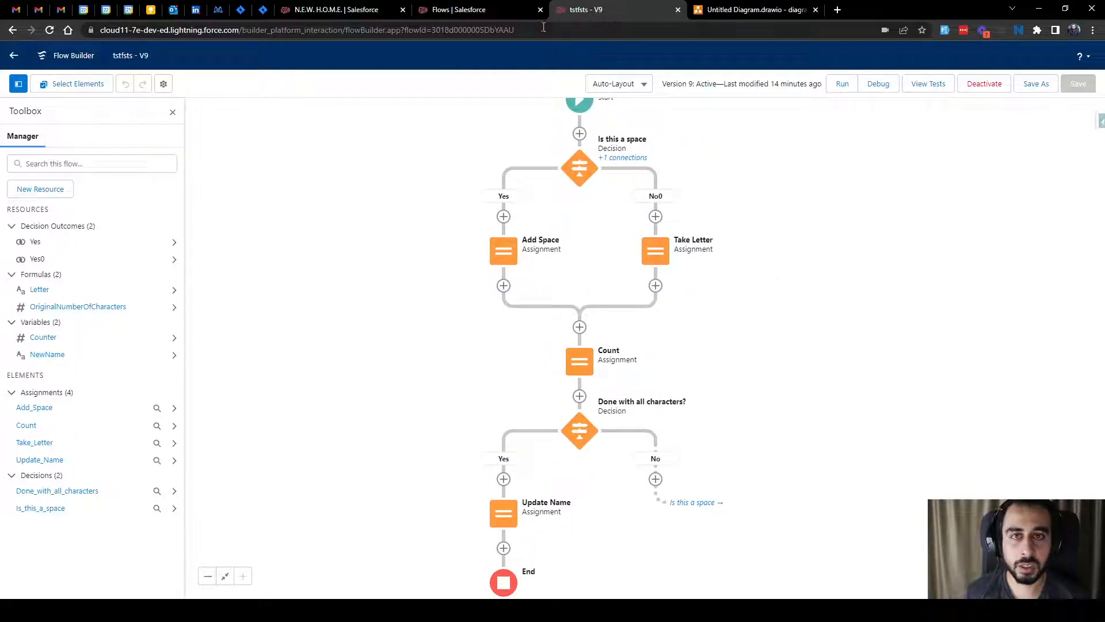
Start a new flow from the Flows list and create it as a Record-Triggered Flow
click(458, 9)
click(1043, 121)
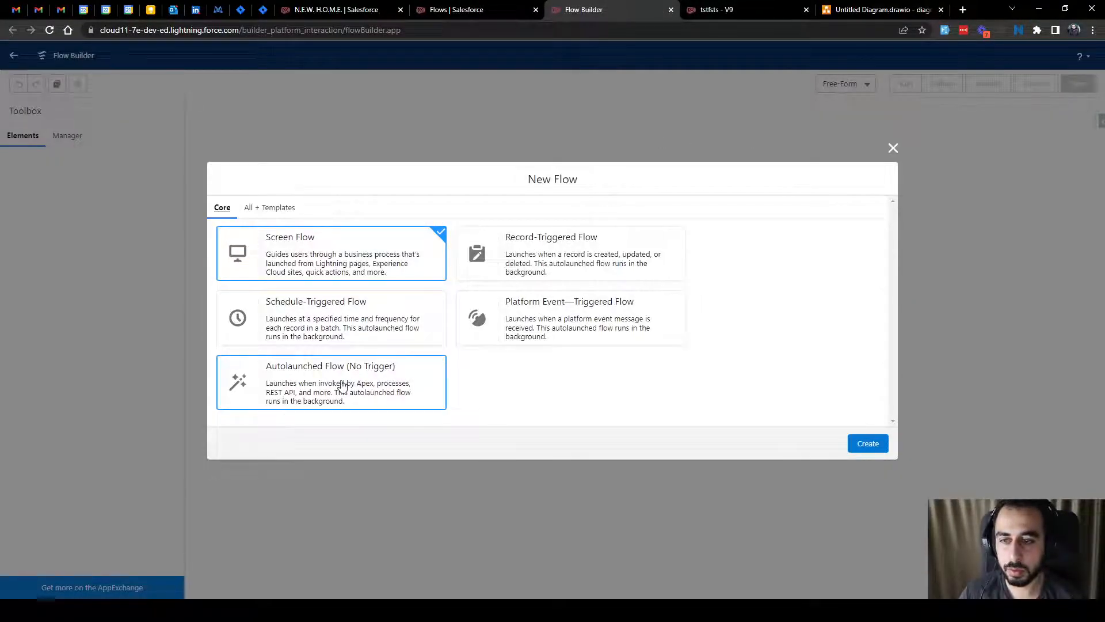
click(521, 262)
click(852, 446)
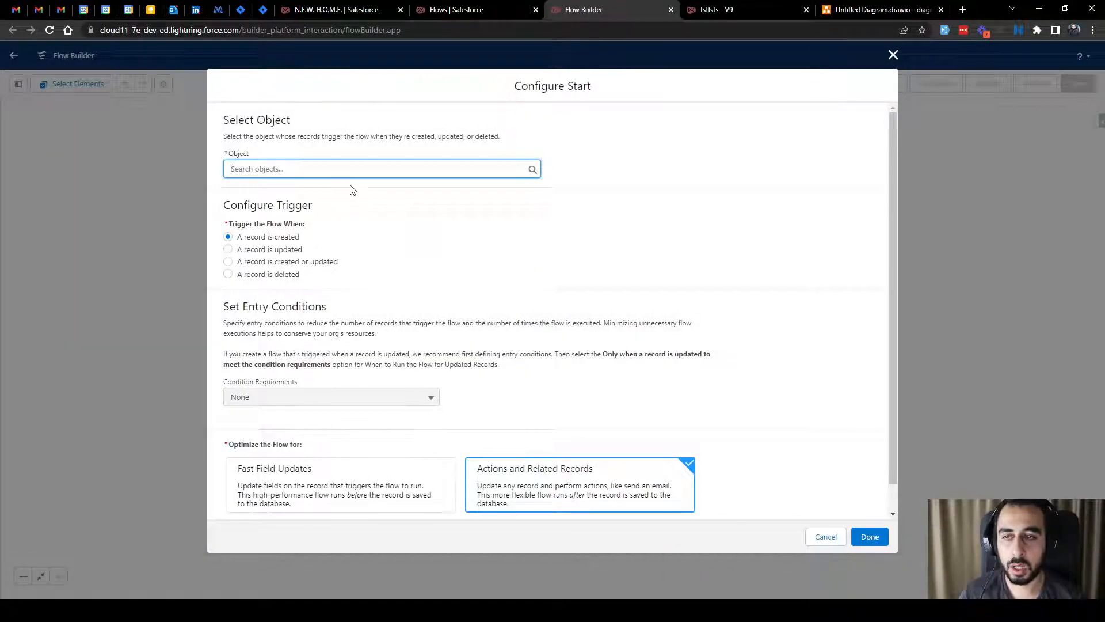
Configure the flow's start for the Account object, triggered when a record is created or updated and optimized for Fast Field Updates
text(Acc)
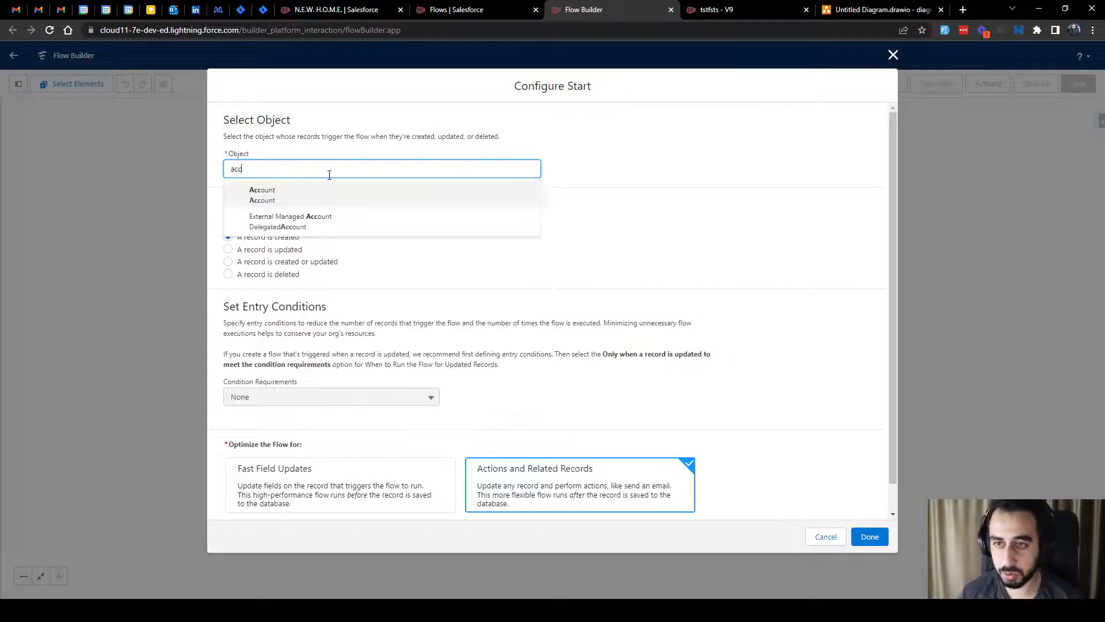
click(271, 190)
click(311, 262)
scroll(478, 395, down, 1)
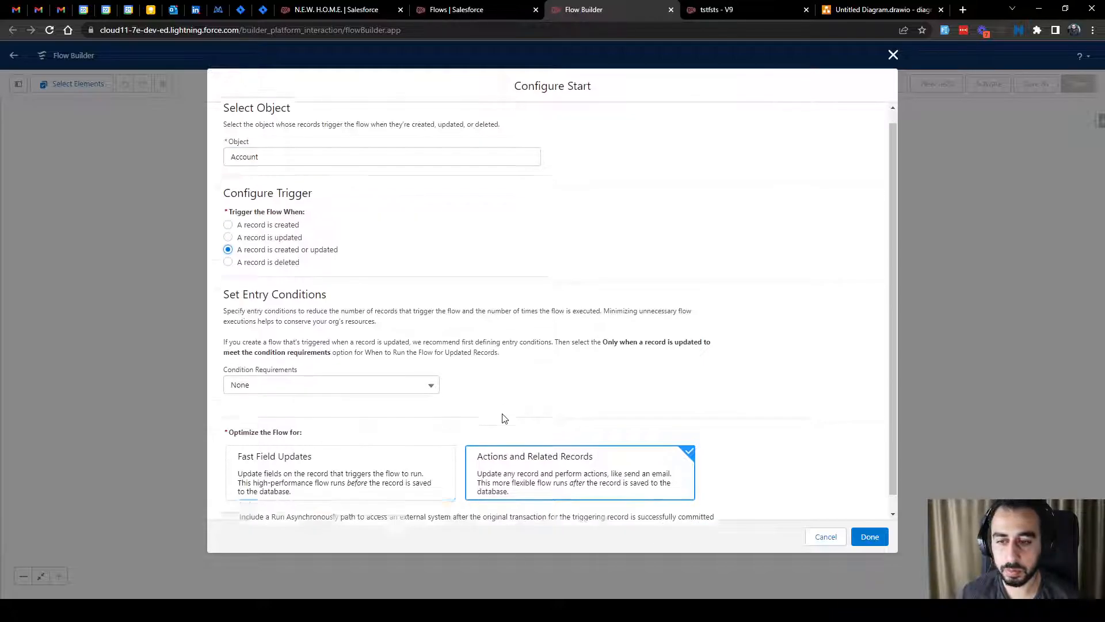
click(322, 458)
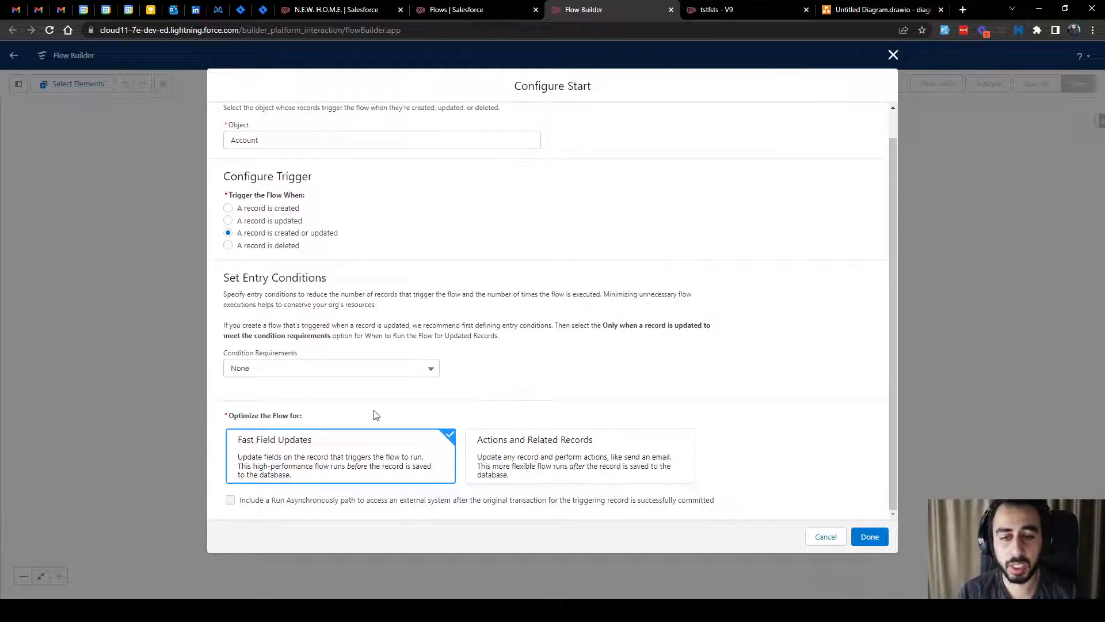
click(870, 536)
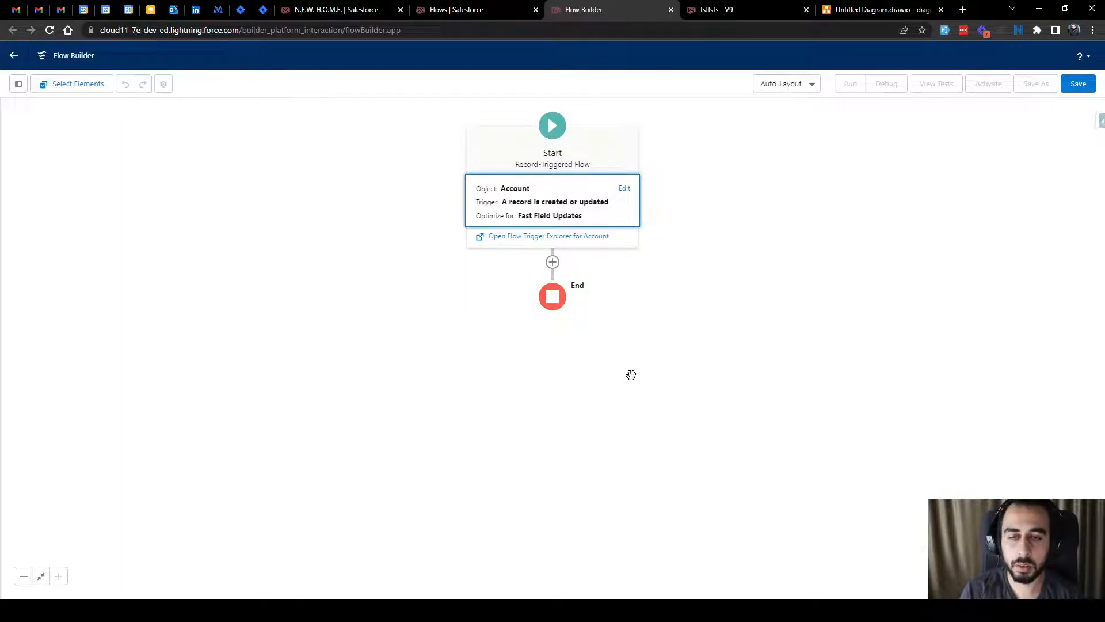
Create a variable resource with the API name NewName and the Text data type
drag(350, 271, 327, 279)
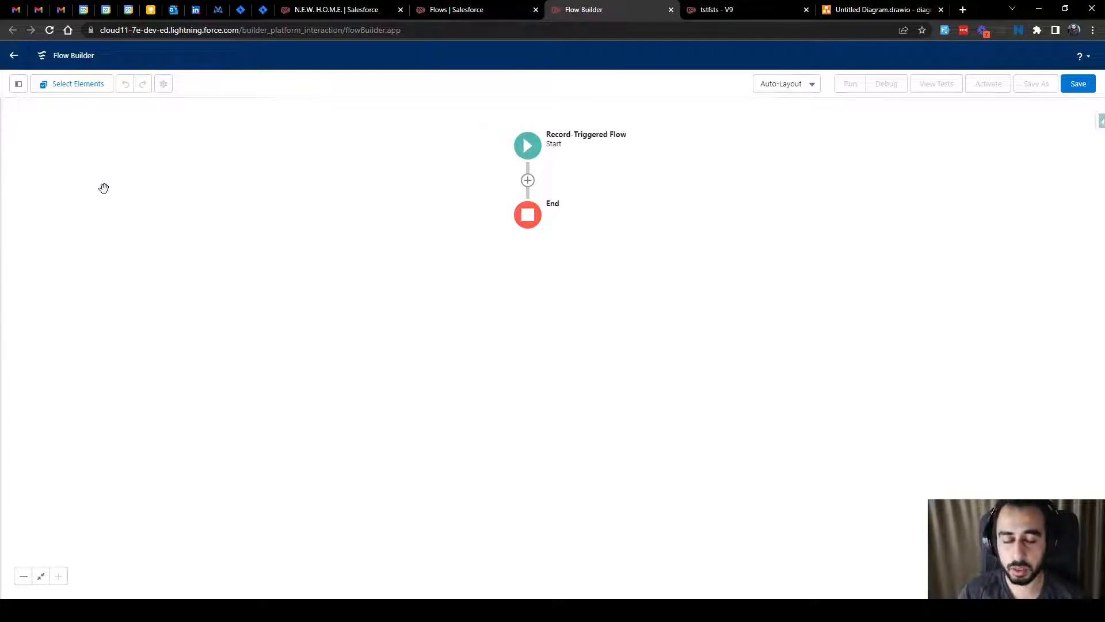
click(19, 85)
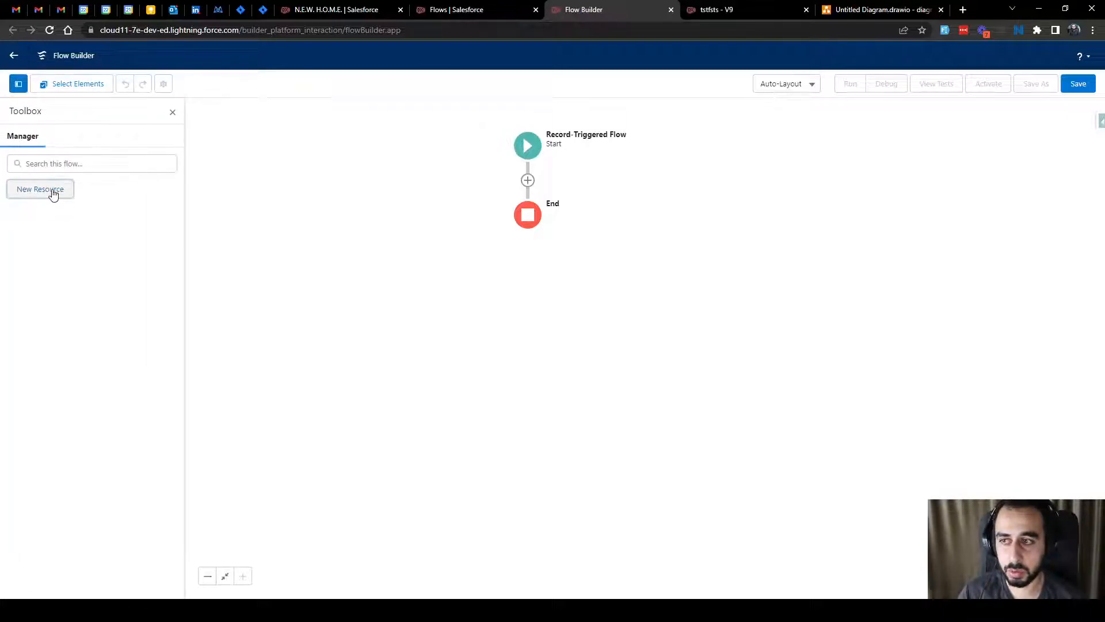
click(46, 190)
click(388, 270)
click(375, 301)
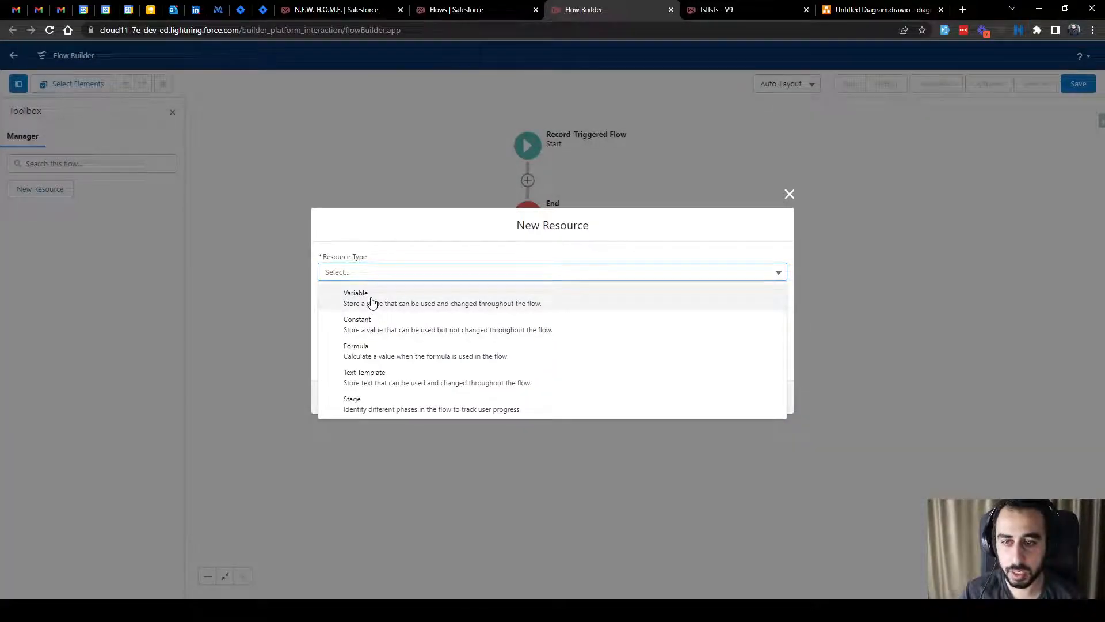
click(360, 297)
text(NewName)
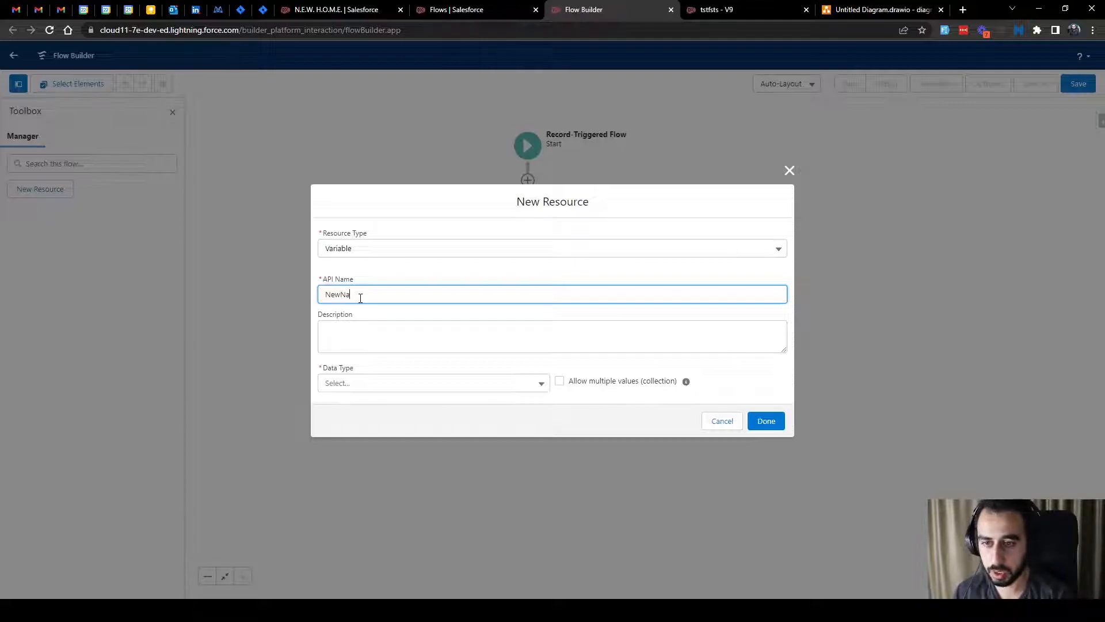
click(382, 283)
click(390, 382)
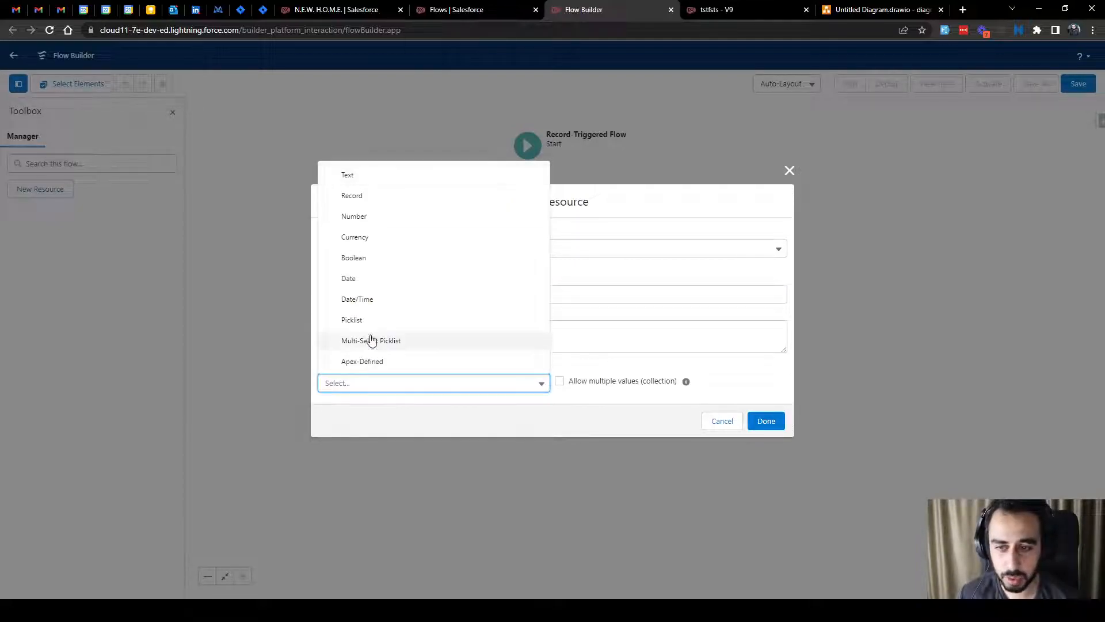
click(345, 174)
click(765, 455)
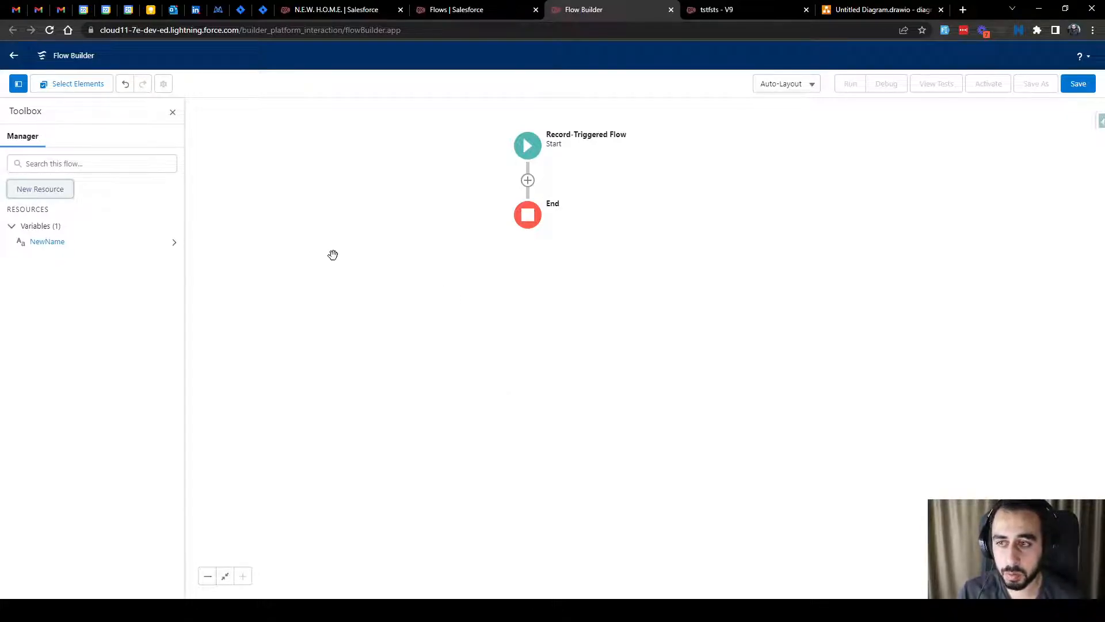
Set up a new formula resource with the API name Character and the Text data type, and open its function list
click(51, 187)
click(371, 274)
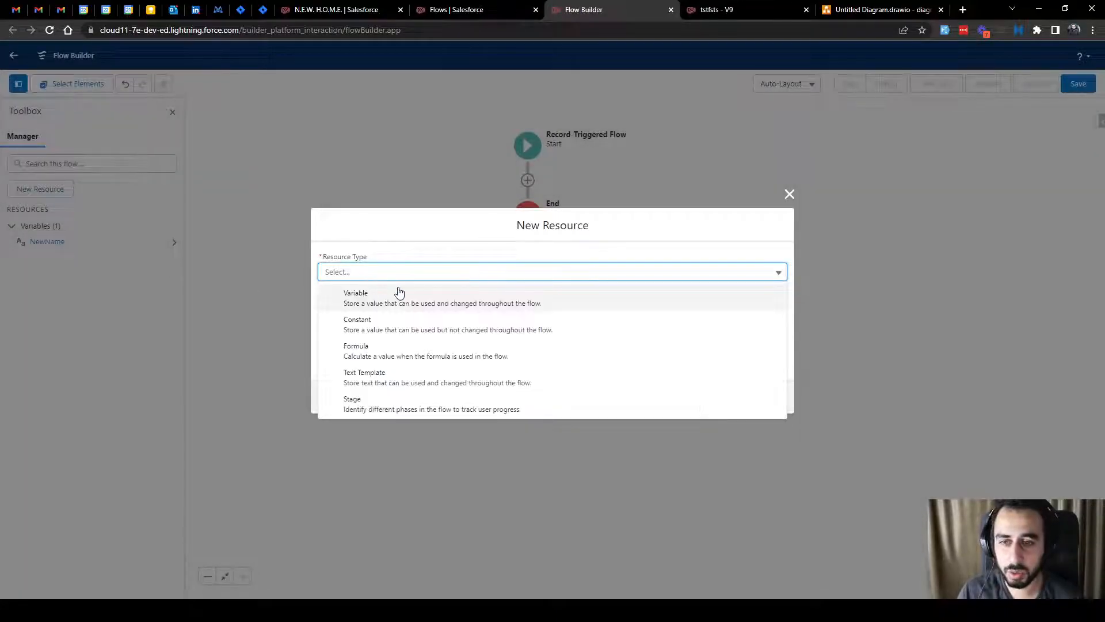
click(432, 350)
click(360, 232)
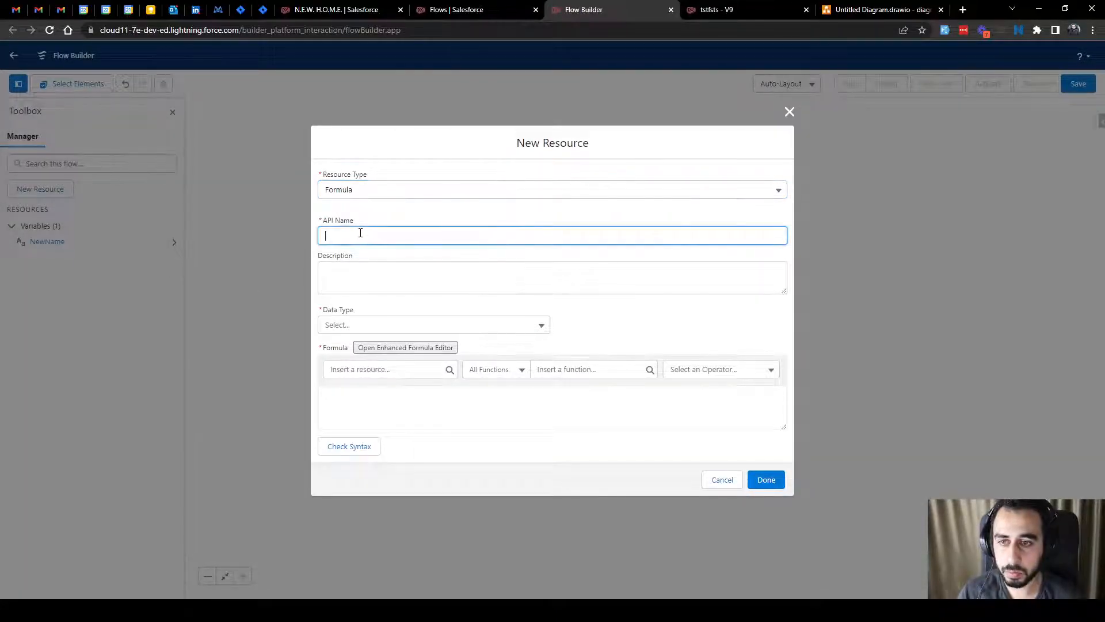
text(Character)
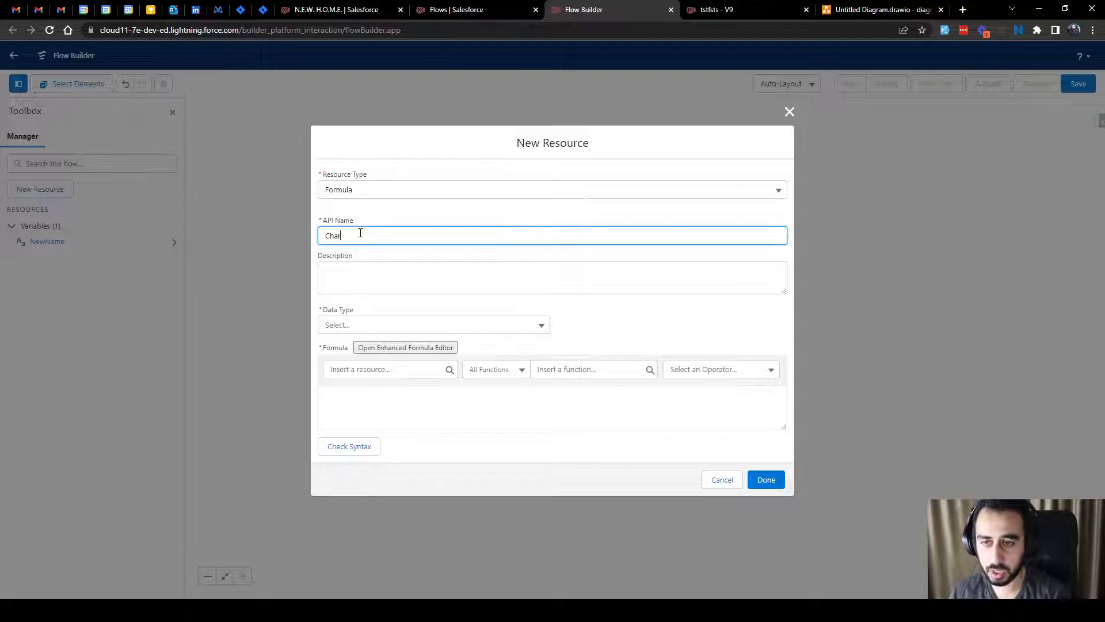
click(383, 325)
click(376, 349)
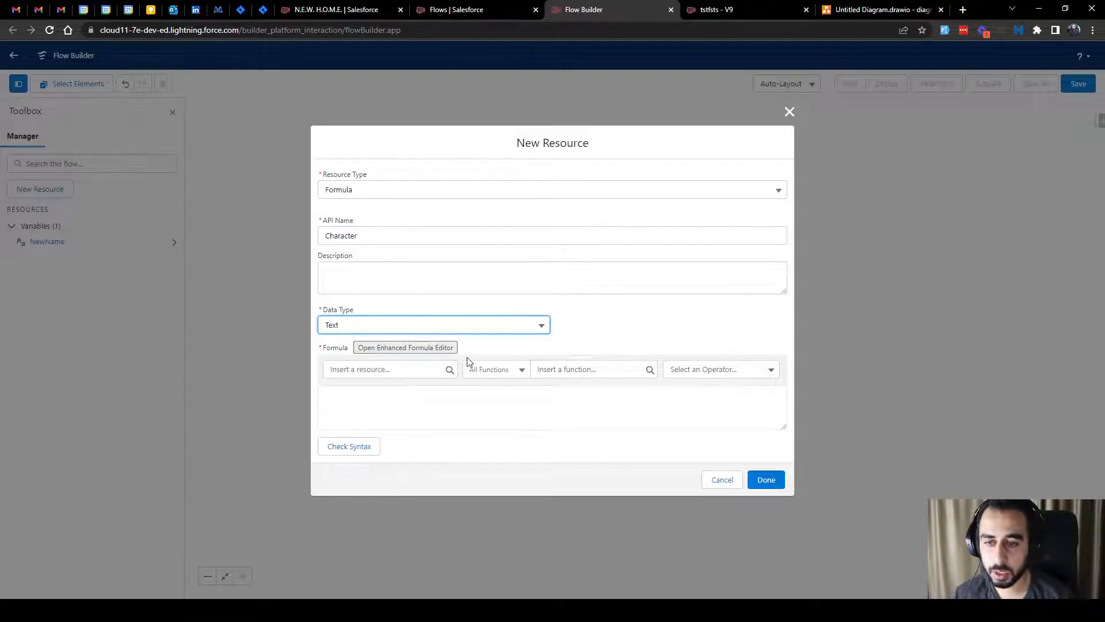
click(560, 371)
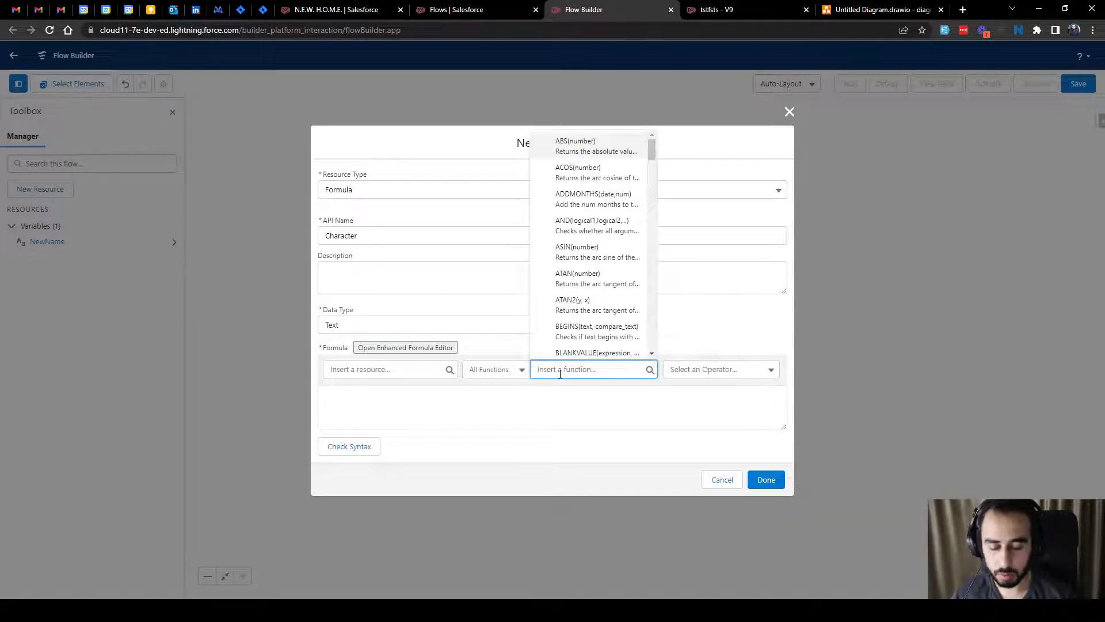
text(mi)
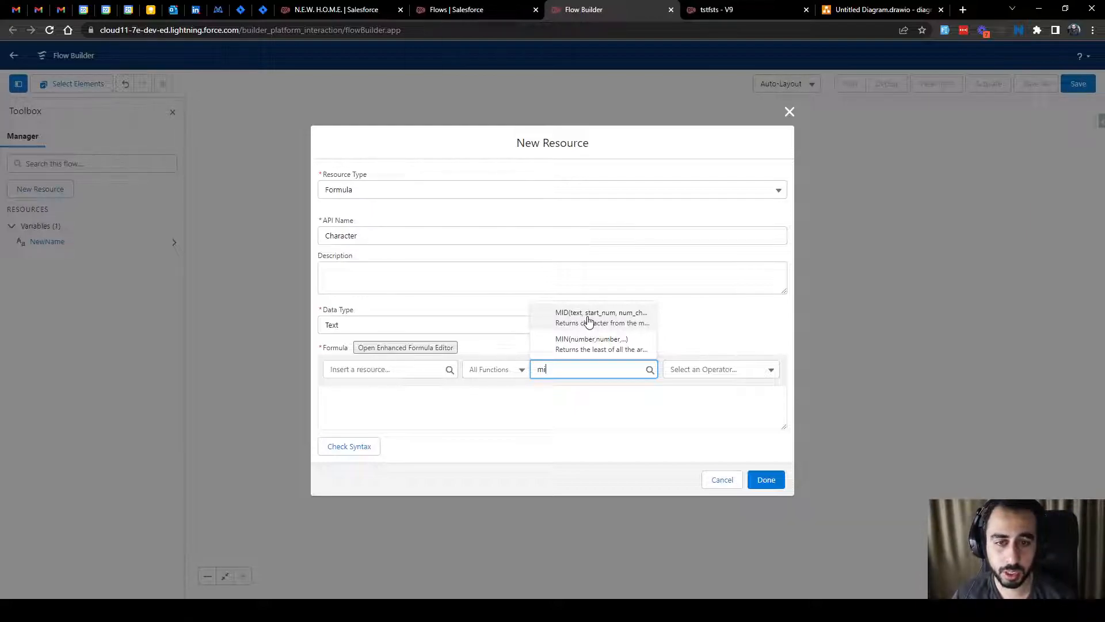
key(BackSpace)
key(BackSpace)
text(left)
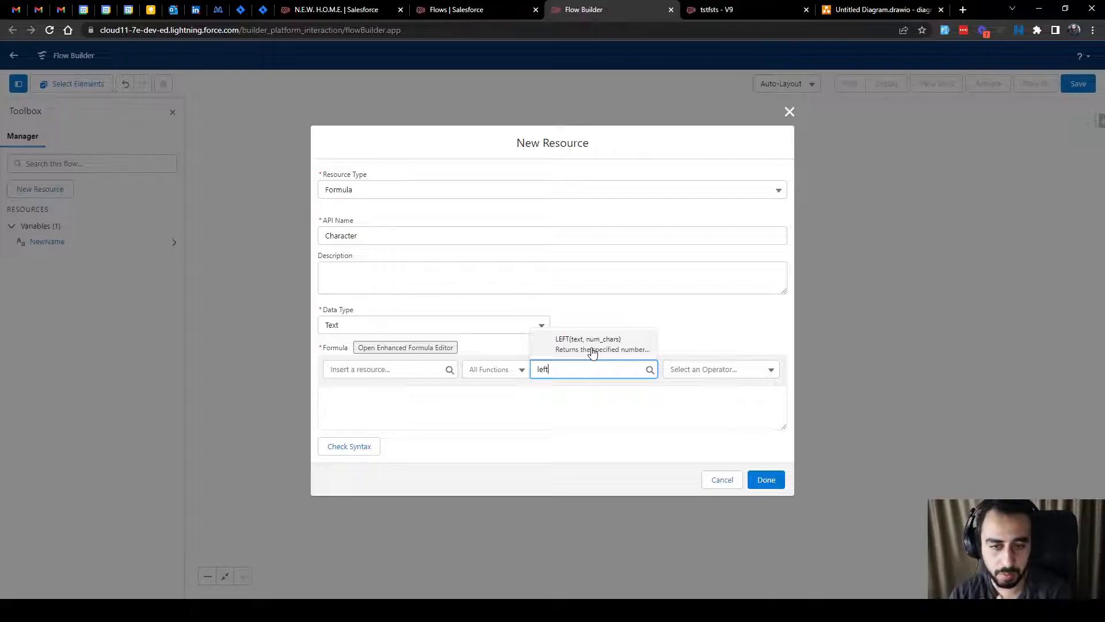
key(BackSpace)
key(BackSpace)
key(BackSpace)
key(BackSpace)
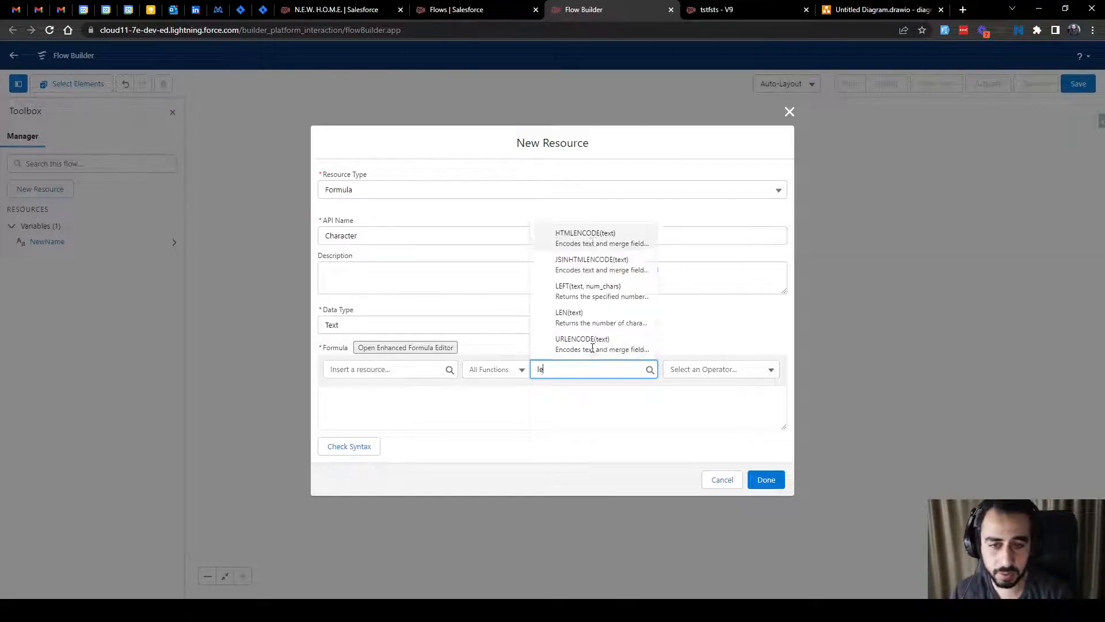
Find the MID function and insert it into the Character formula
text(mid)
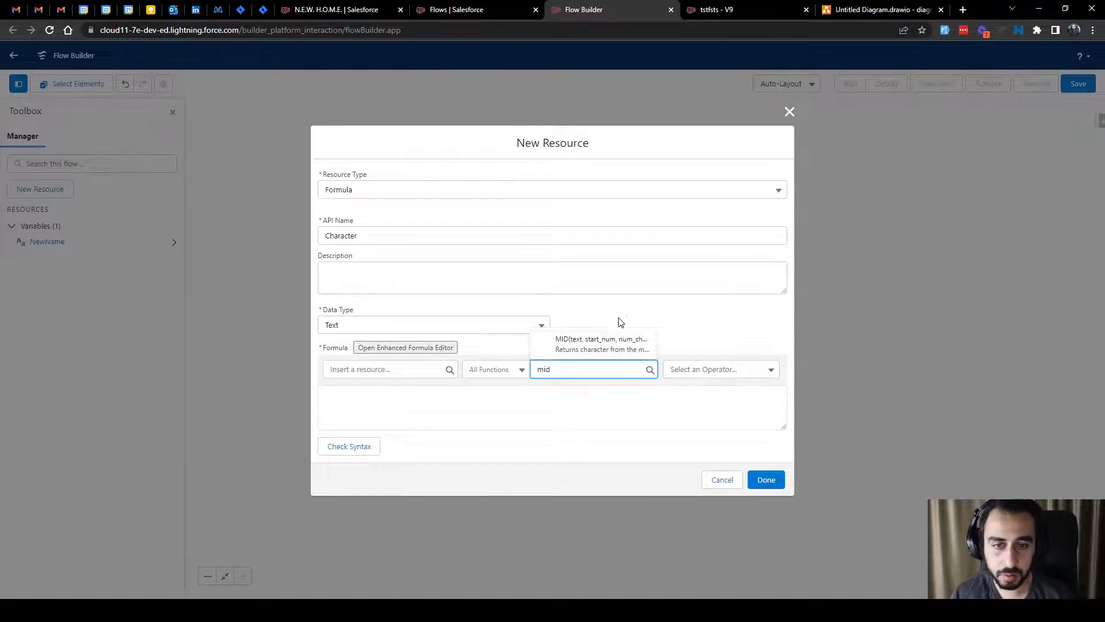
click(611, 348)
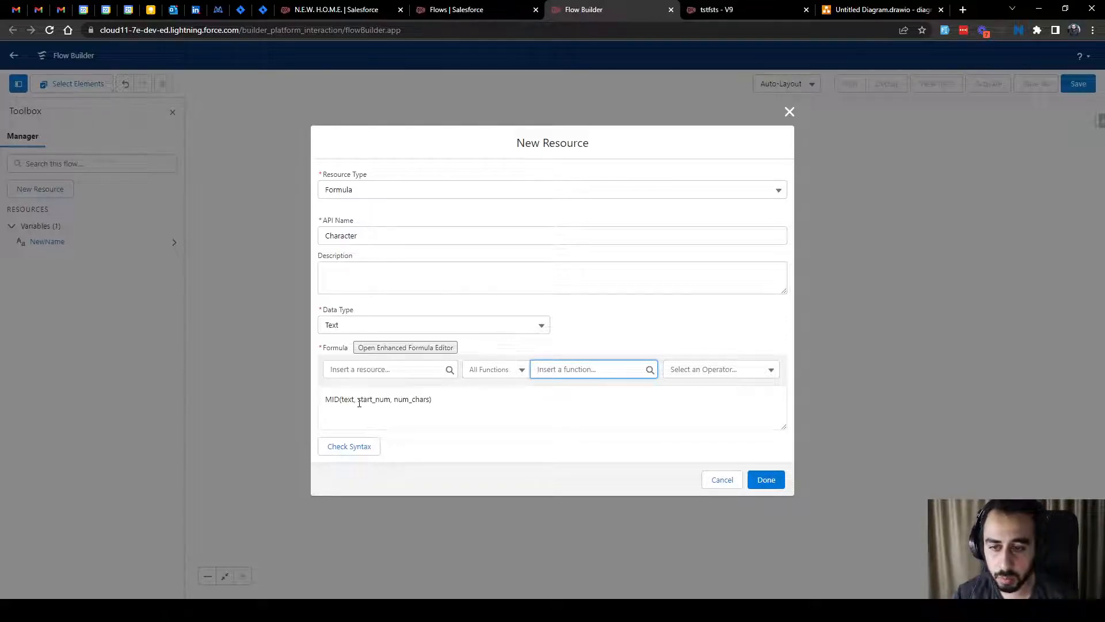
Examine the text, start_num and num_chars arguments of the MID function in the Character formula
drag(354, 399, 342, 399)
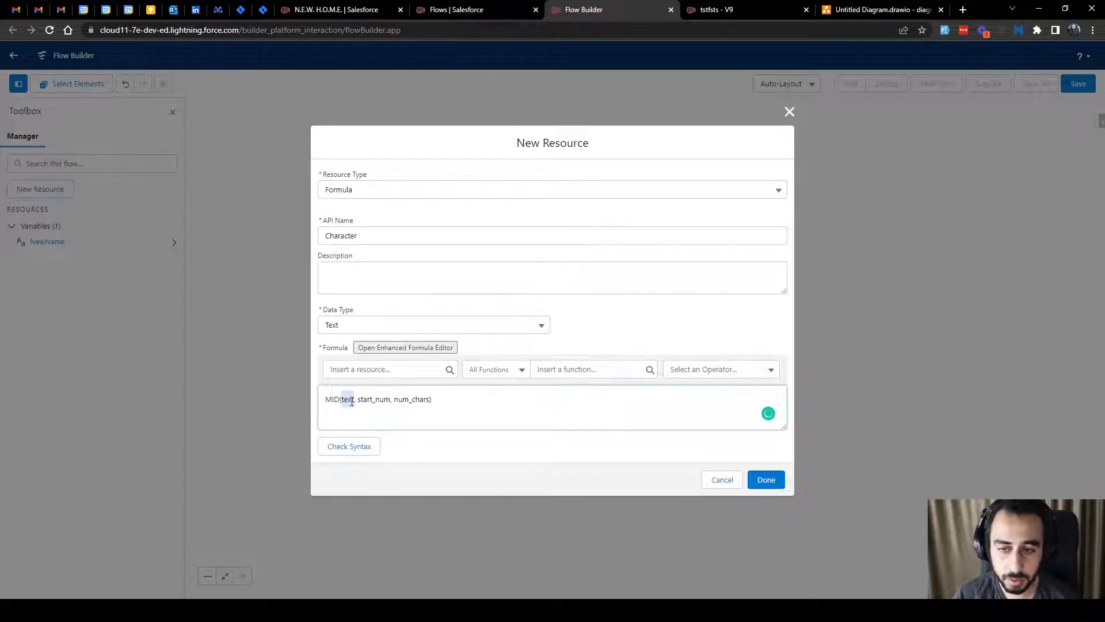
drag(358, 401, 388, 401)
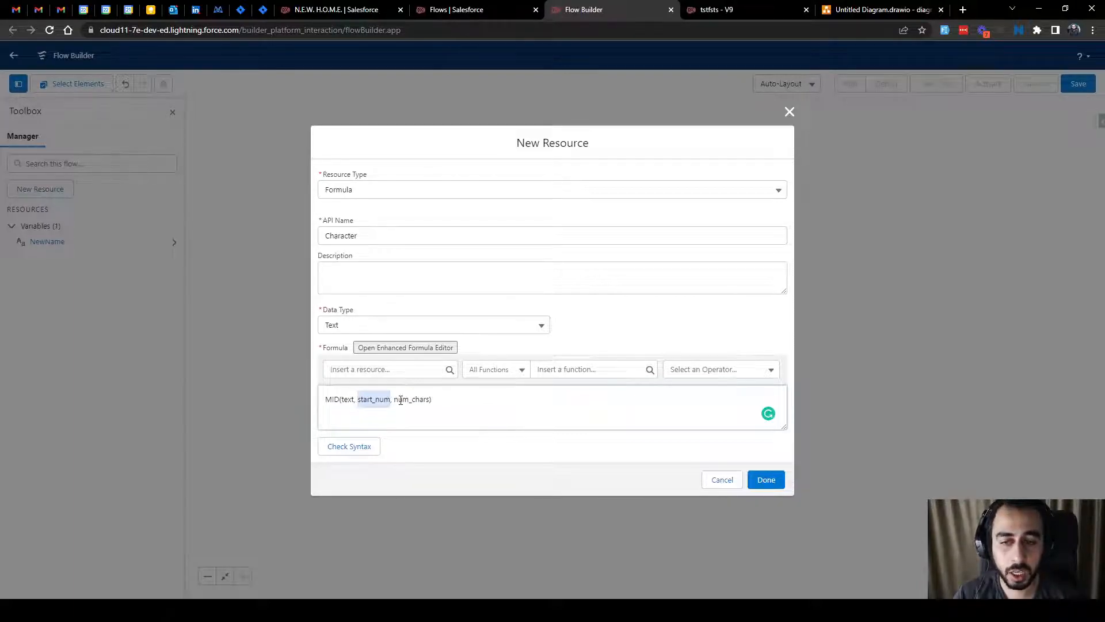
drag(394, 400, 431, 400)
click(408, 400)
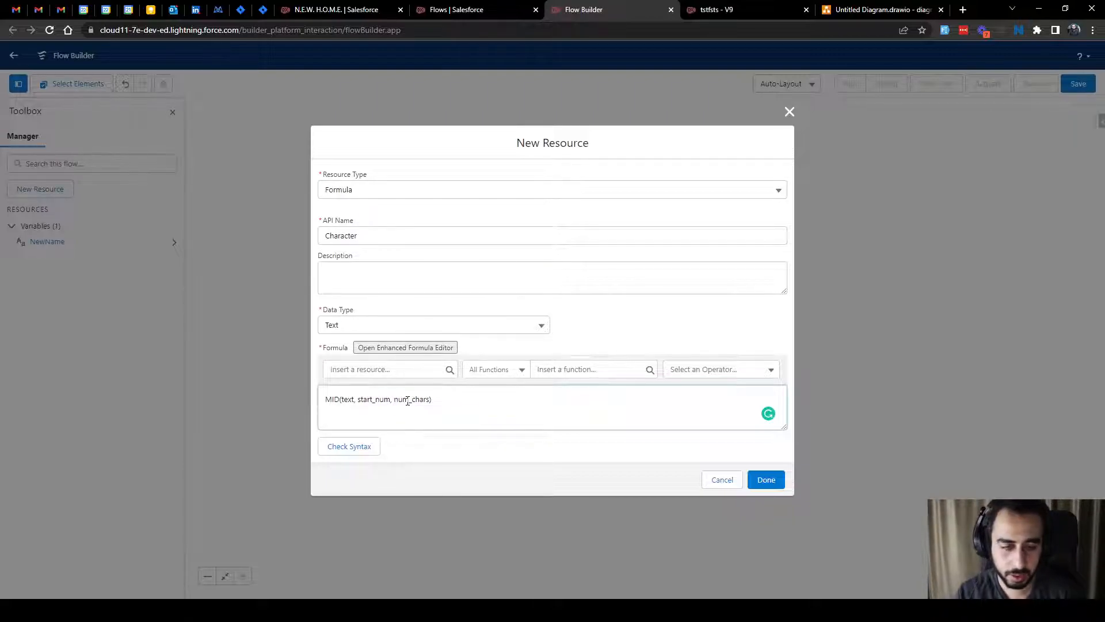
drag(389, 400, 431, 399)
click(407, 400)
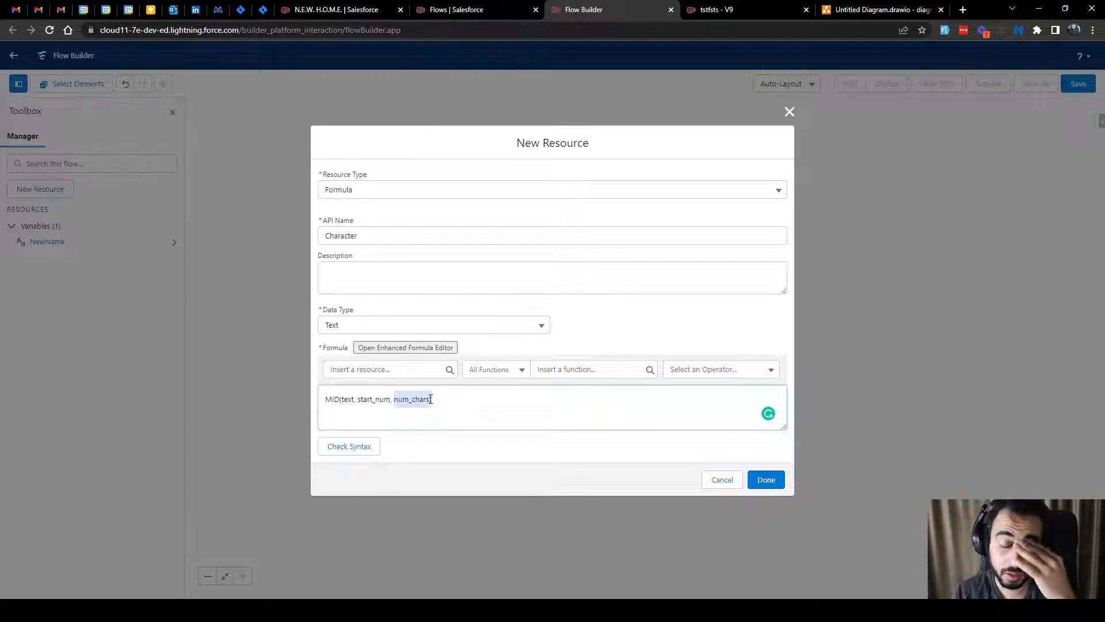
double_click(377, 402)
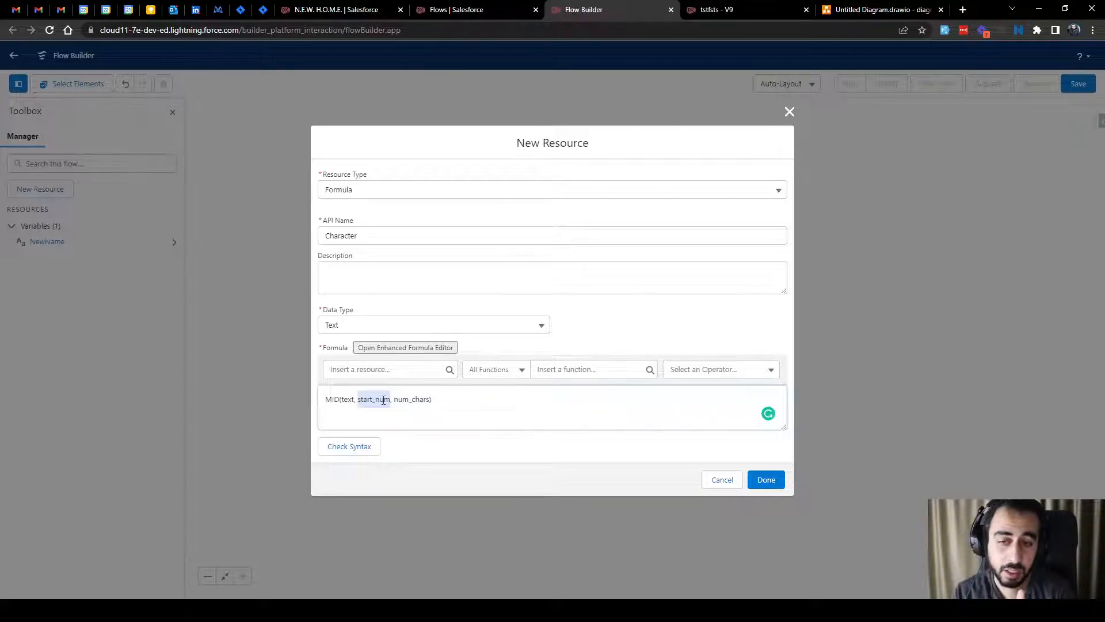
drag(394, 400, 429, 399)
click(409, 399)
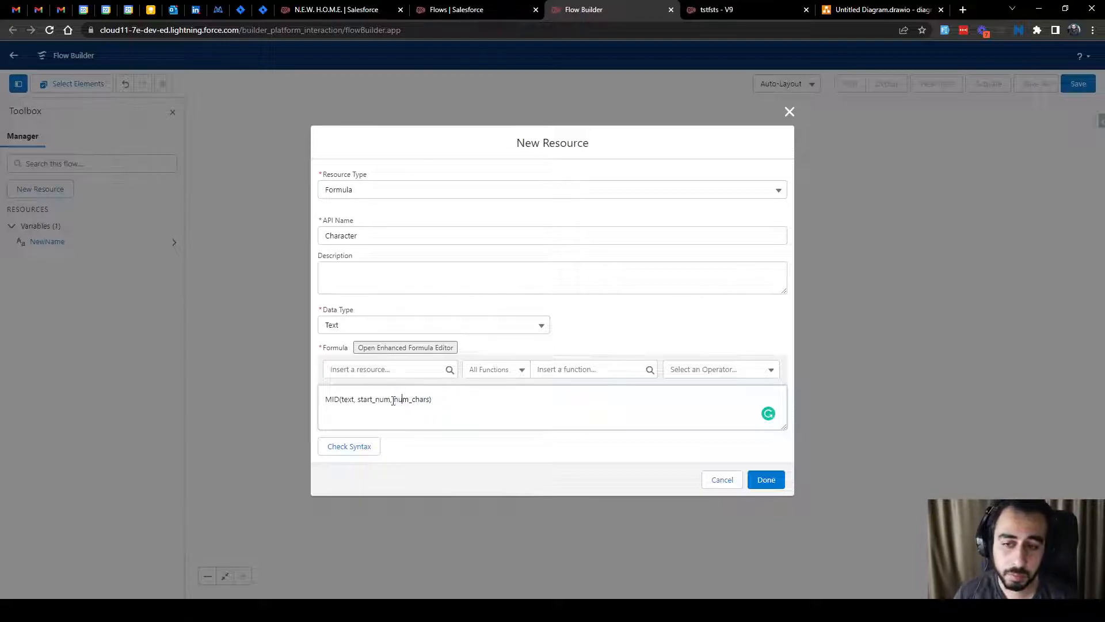
Replace the text argument of the MID function with the triggering account's name, {!$Record.Name}
double_click(348, 399)
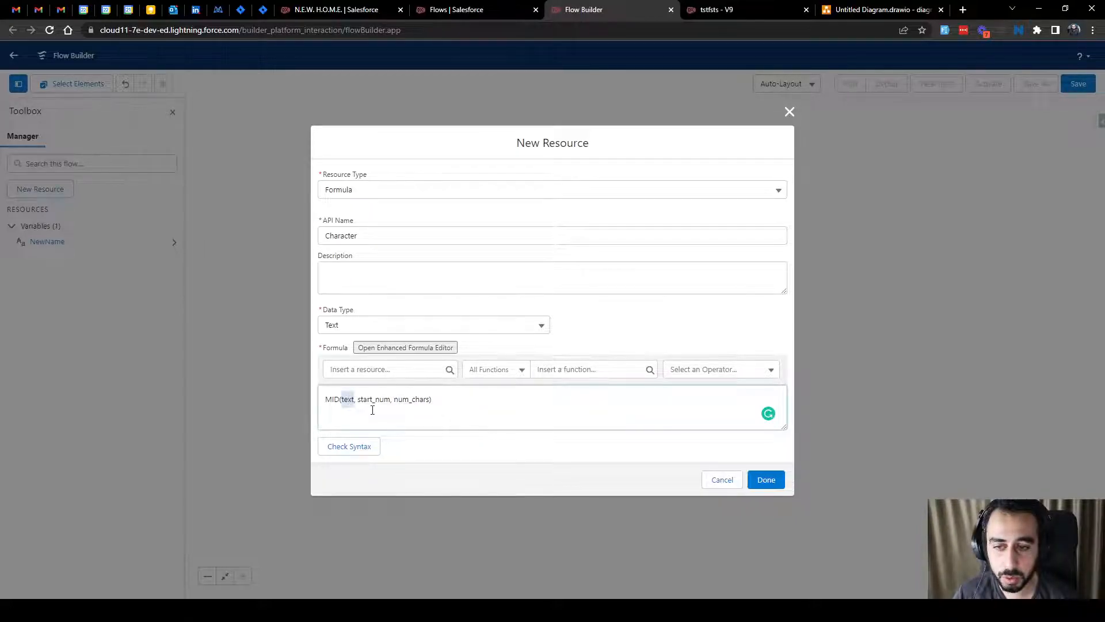
click(365, 371)
text(rec)
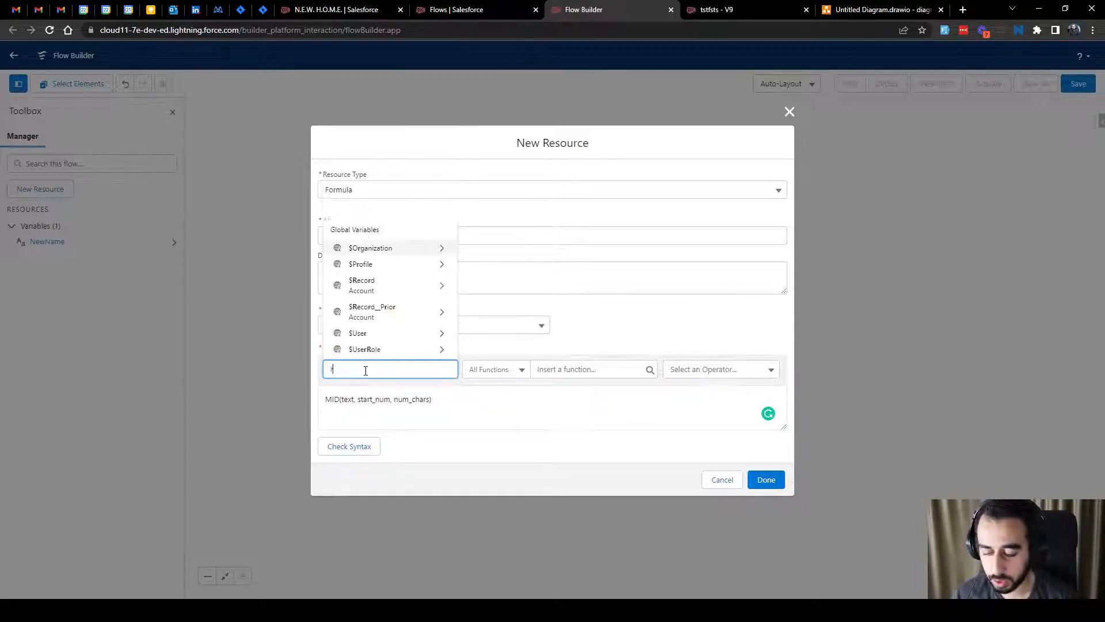
click(372, 320)
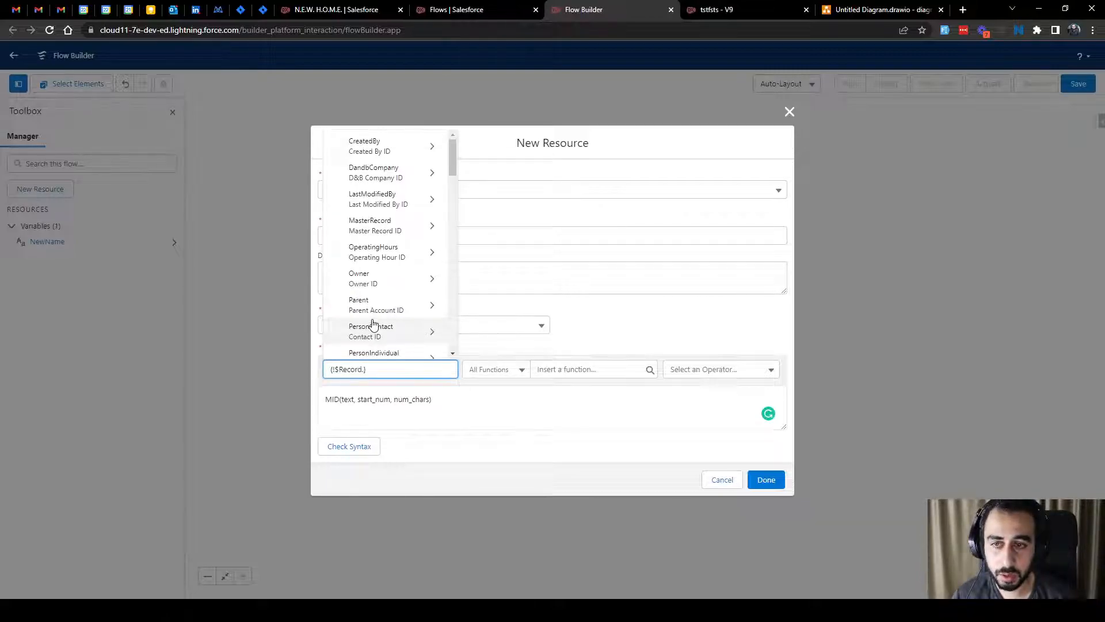
text(name)
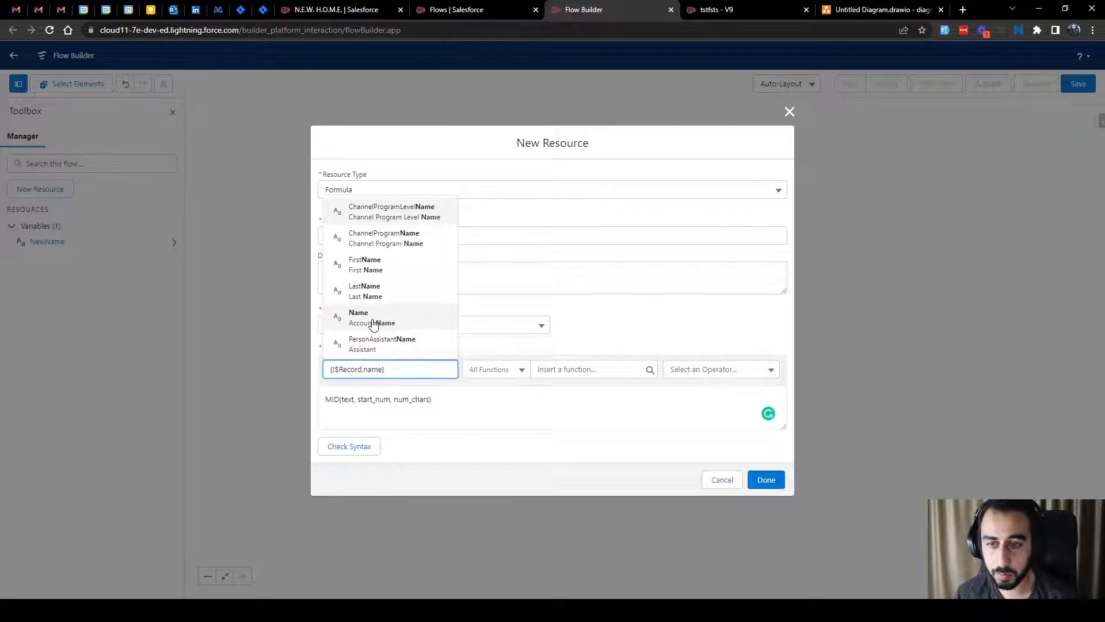
click(373, 320)
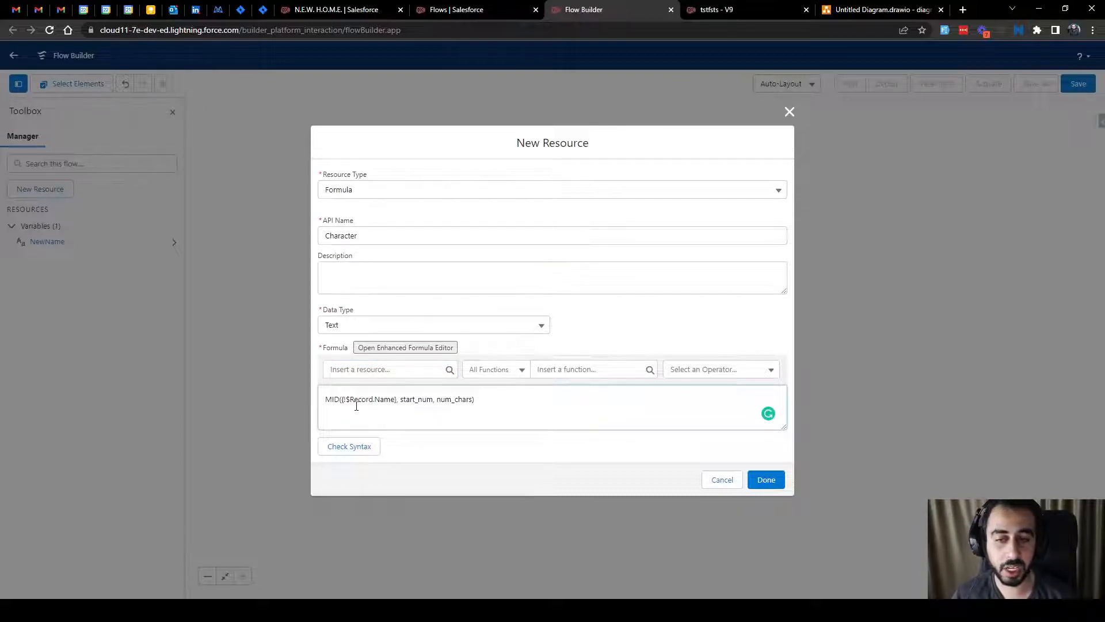
Wrap the {!$Record.Name} argument of the MID function in the UPPER function in the Character formula
click(554, 369)
text(upp)
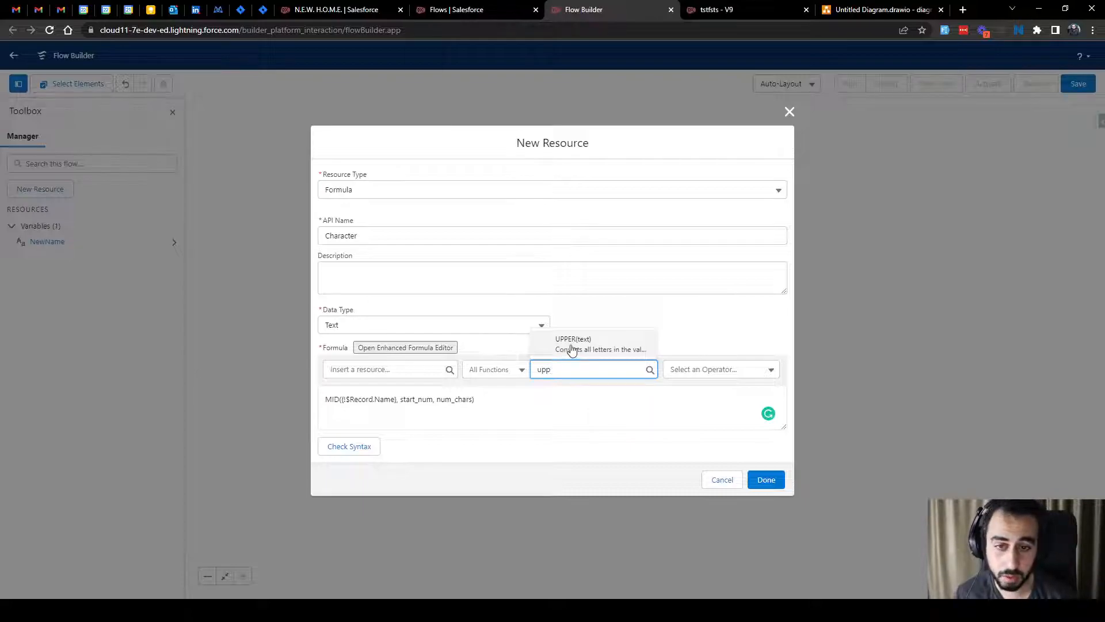
click(572, 349)
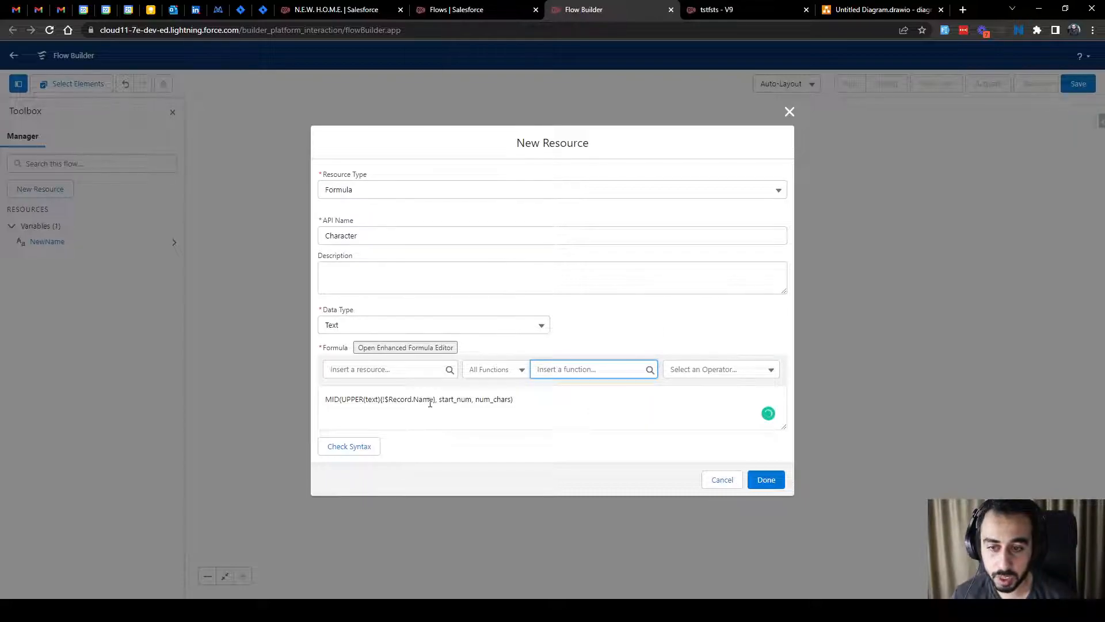
drag(437, 399, 381, 403)
key(ctrl+c)
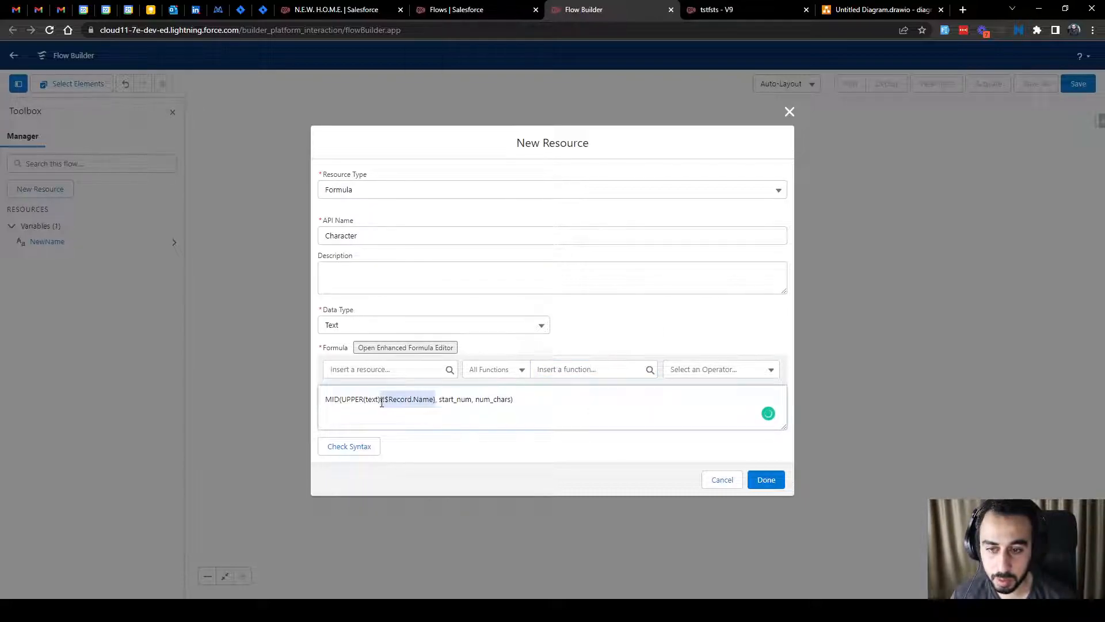
key(BackSpace)
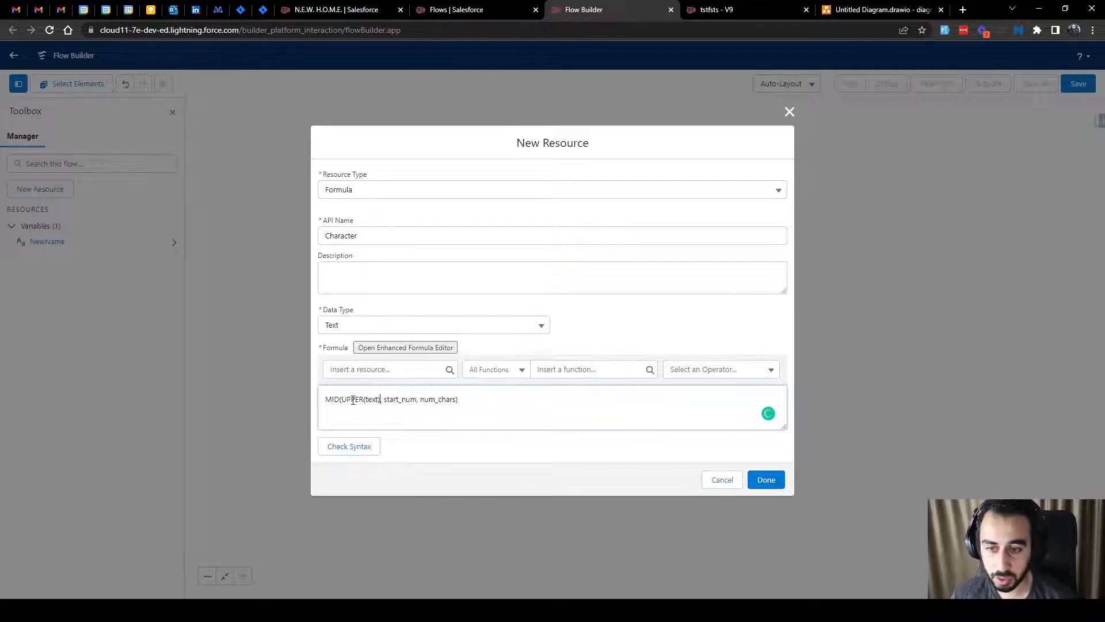
drag(378, 398, 364, 399)
key(ctrl+v)
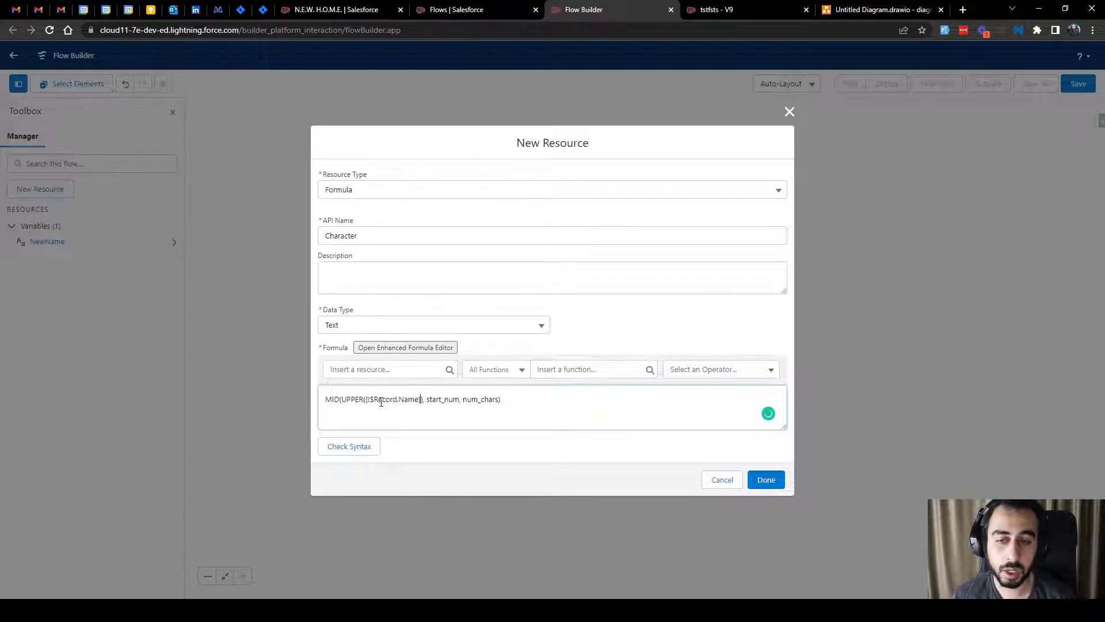
Set both start_num and num_chars of the MID function to 1 and save the Character formula
double_click(443, 400)
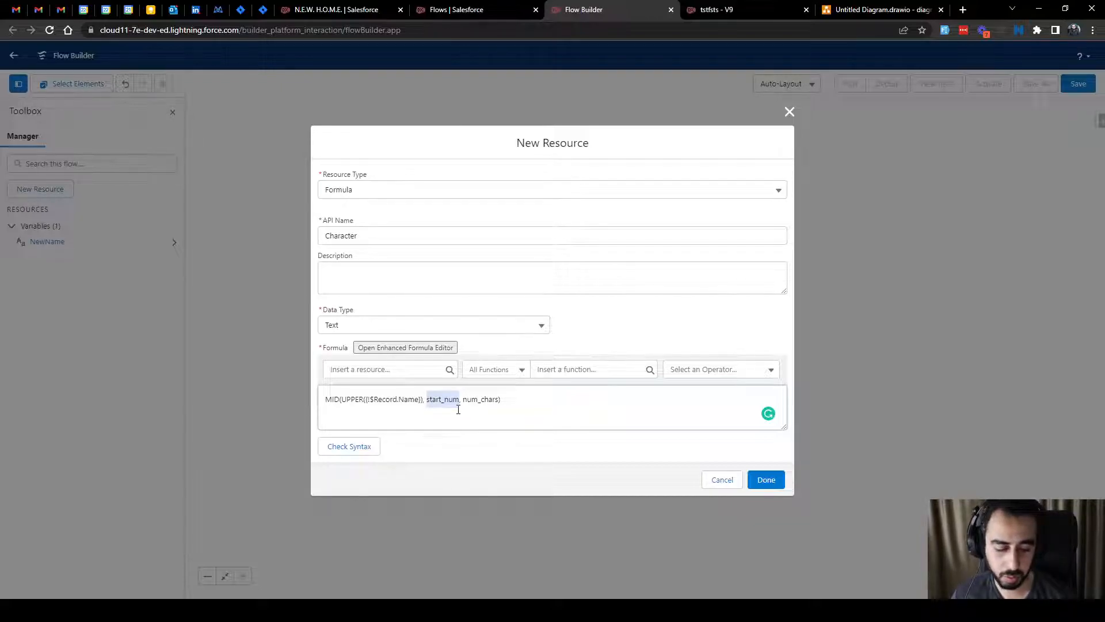
text(1)
double_click(460, 406)
text(1)
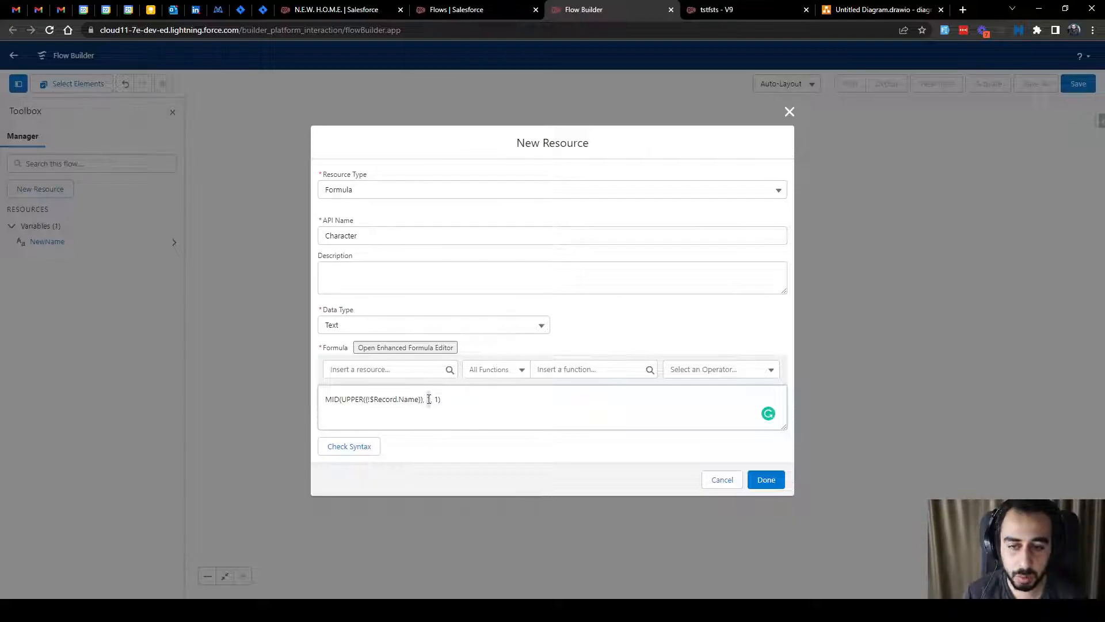
click(397, 369)
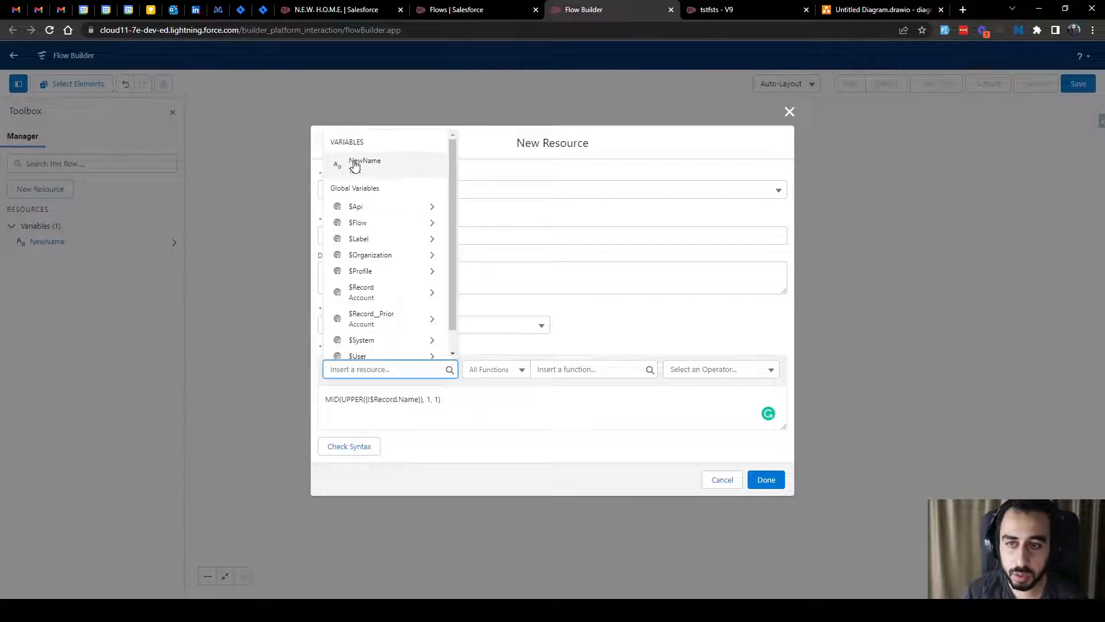
click(439, 400)
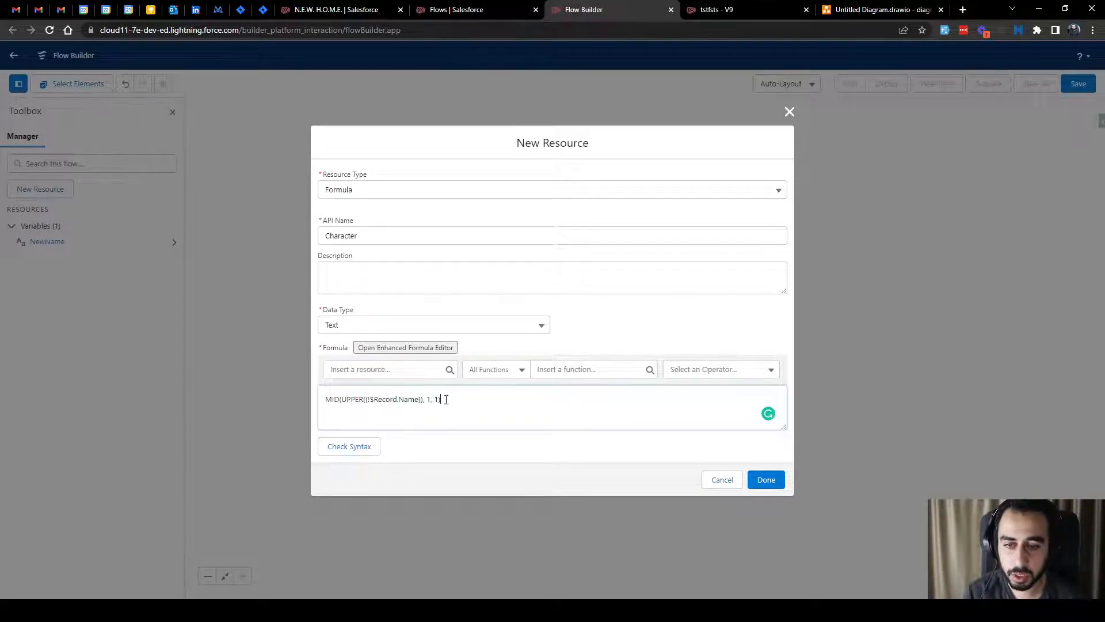
click(777, 479)
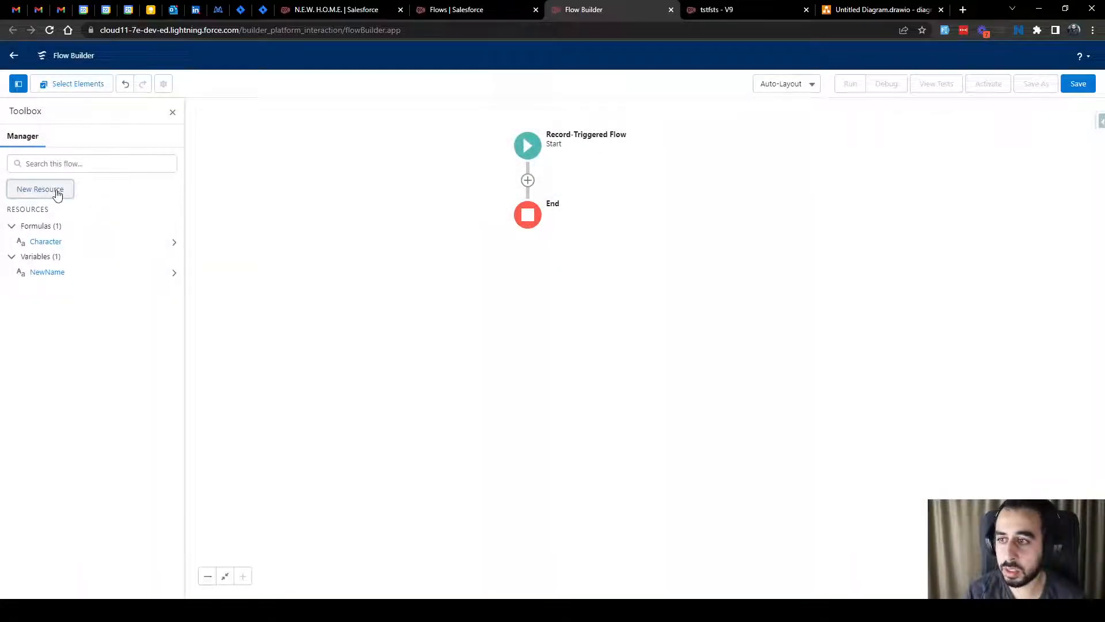
Start a new variable resource with the API name Counter and the Number data type
click(54, 190)
click(365, 273)
click(371, 296)
click(369, 291)
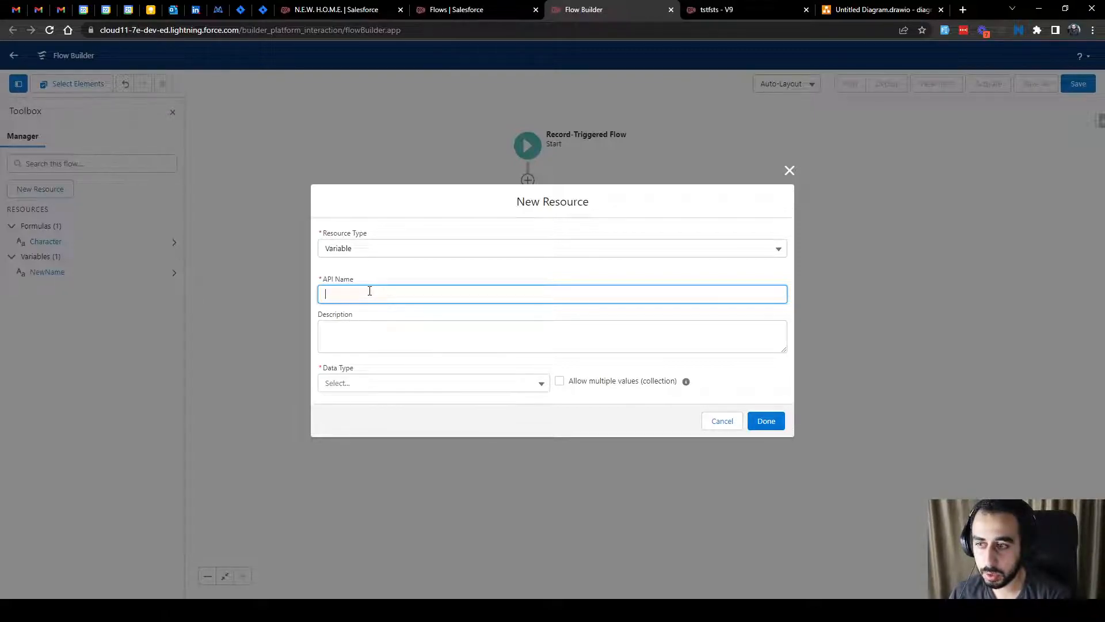
key(BackSpace)
text(Counter)
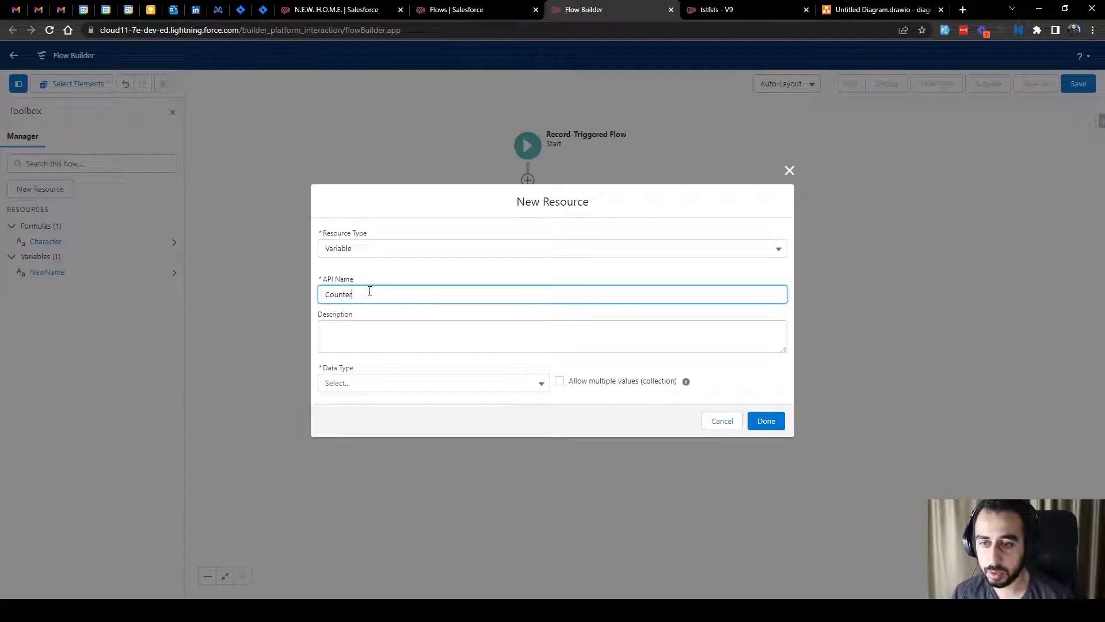
click(412, 387)
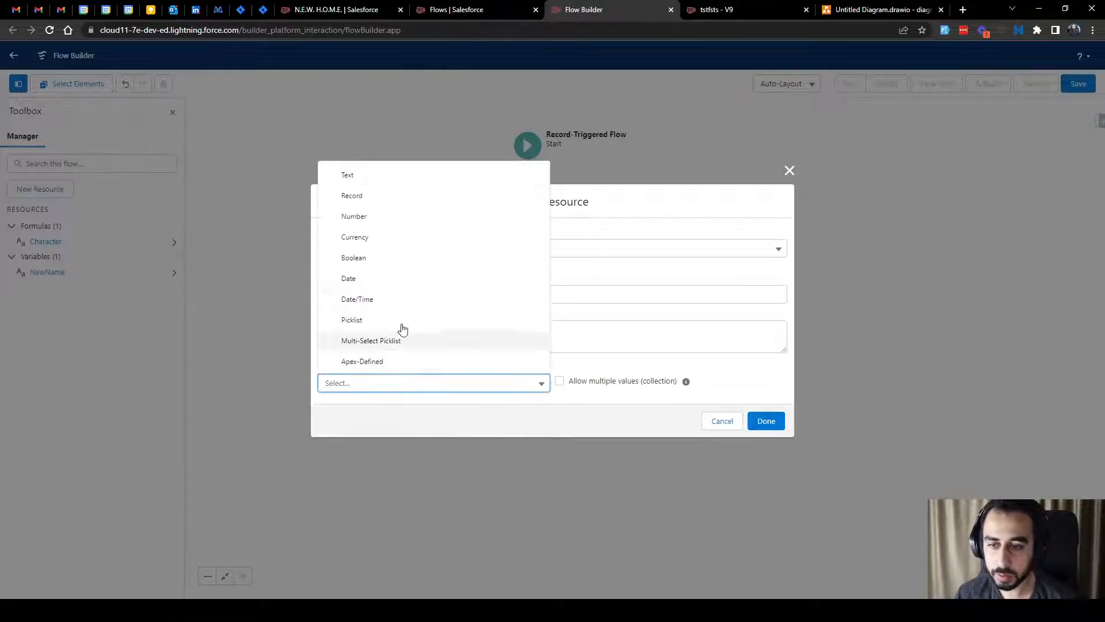
click(368, 216)
Give the Counter variable 0 decimal places and a default value of 1, and save it
drag(494, 368, 314, 375)
text(0)
click(351, 399)
text(1)
click(445, 384)
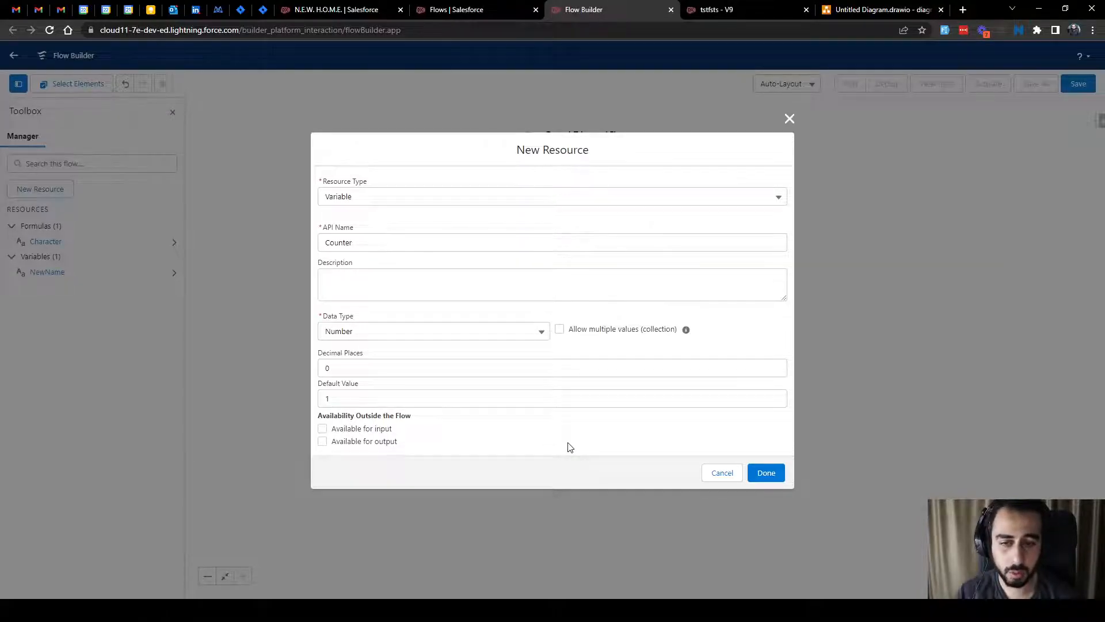
click(772, 474)
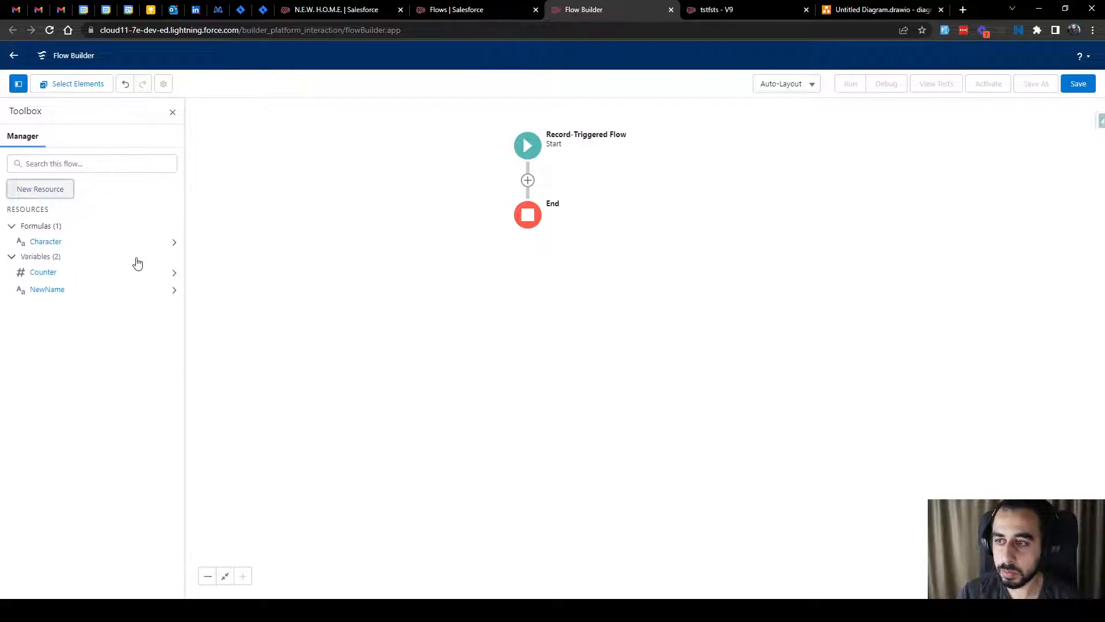
Replace the start position in the Character formula's MID function with {!Counter}, save it, and review the saved formula
click(50, 242)
click(428, 341)
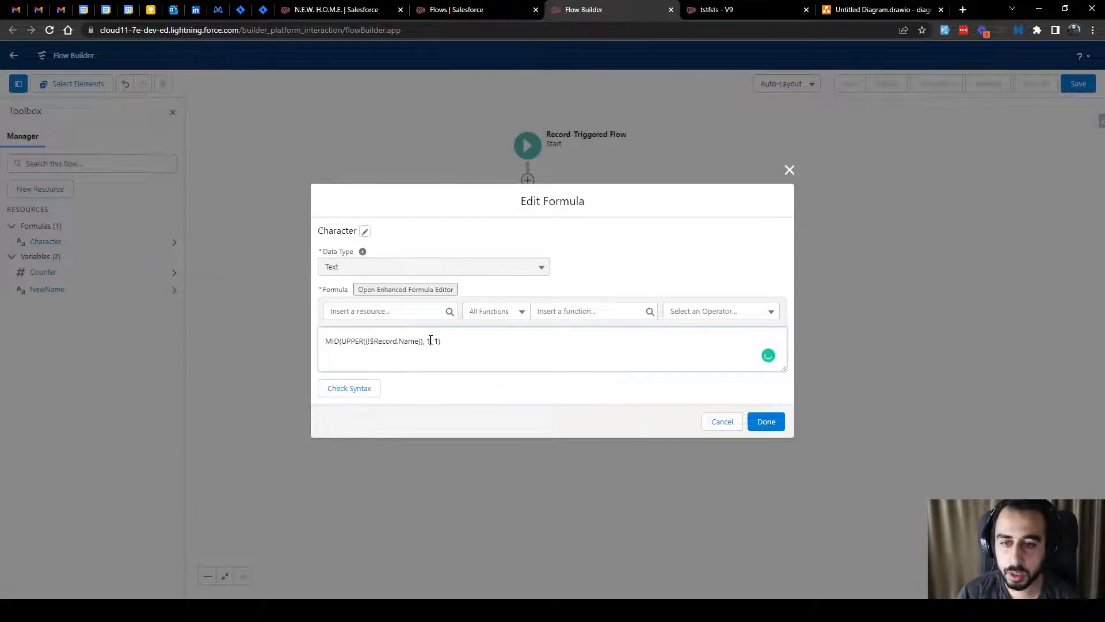
click(405, 314)
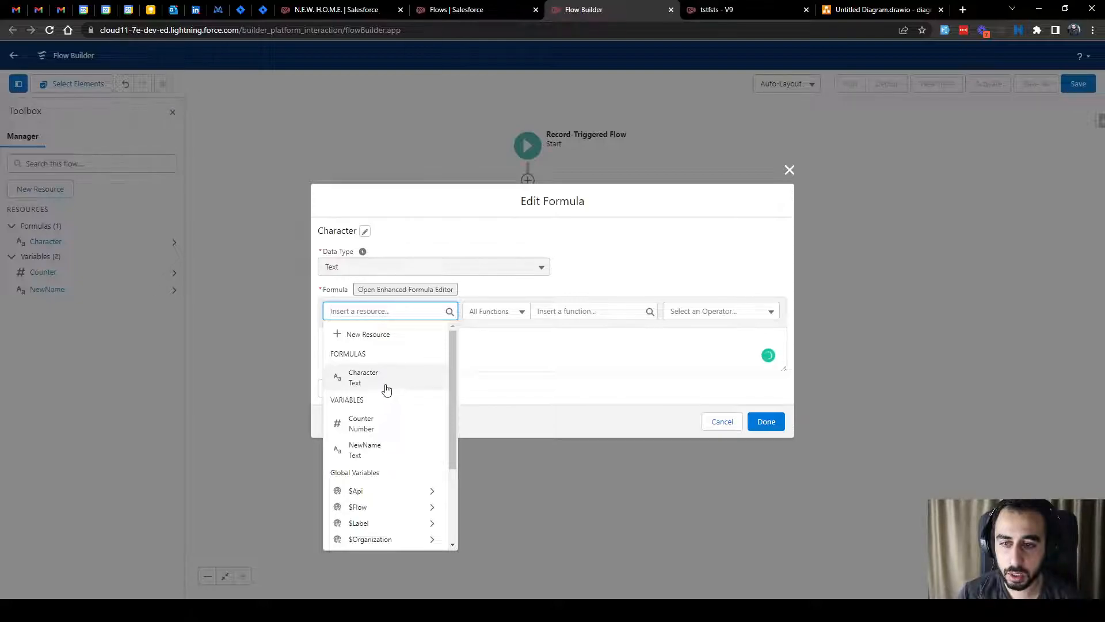
click(368, 422)
click(469, 340)
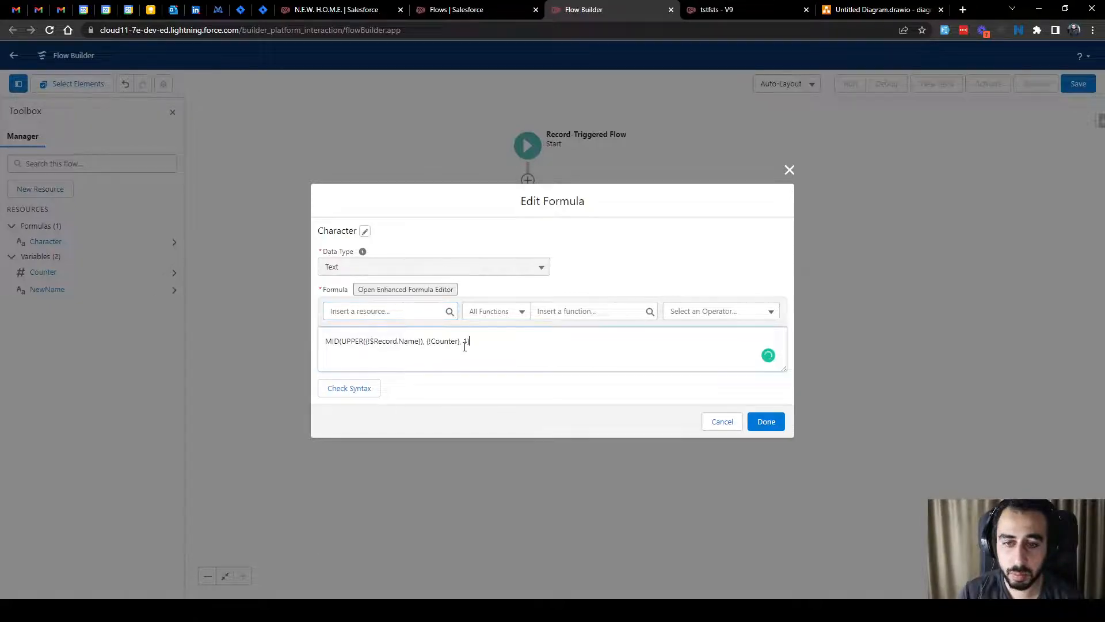
drag(460, 341, 427, 345)
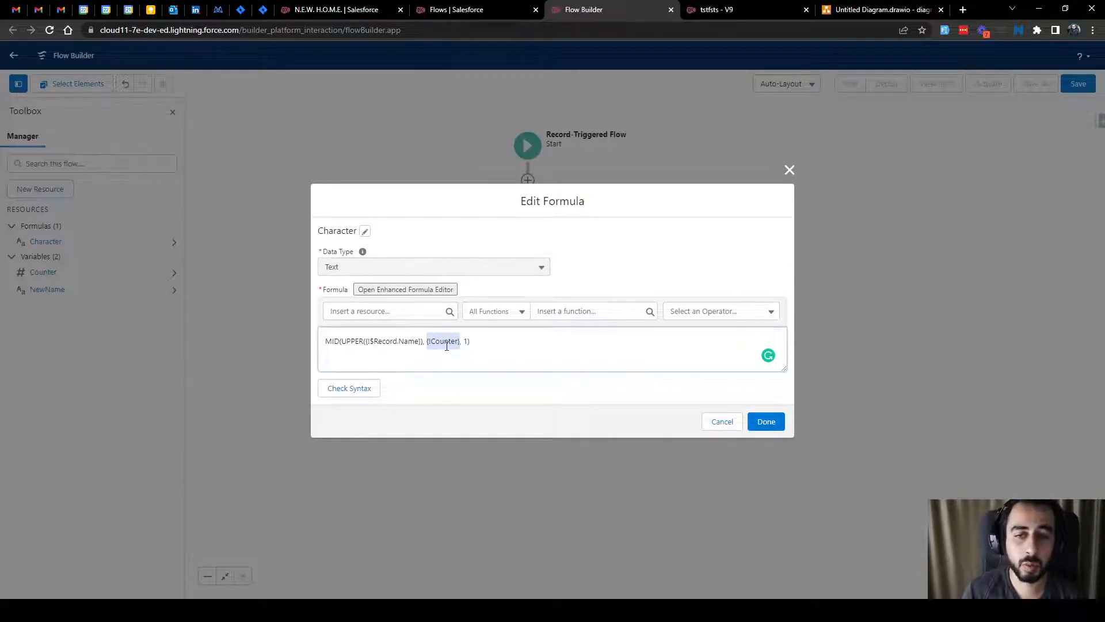
click(762, 420)
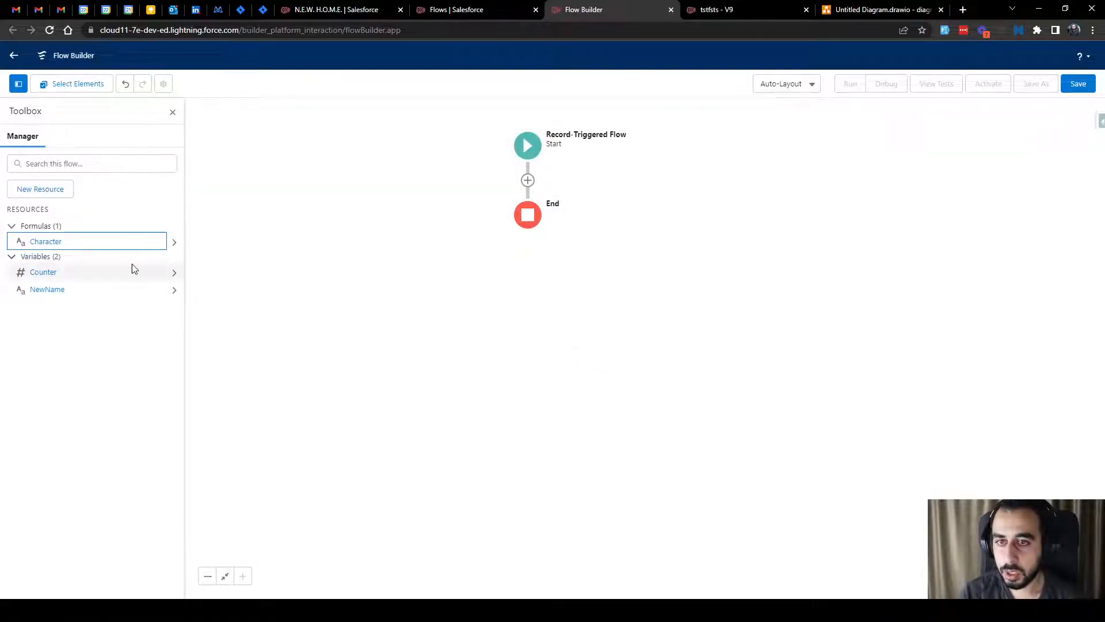
click(56, 241)
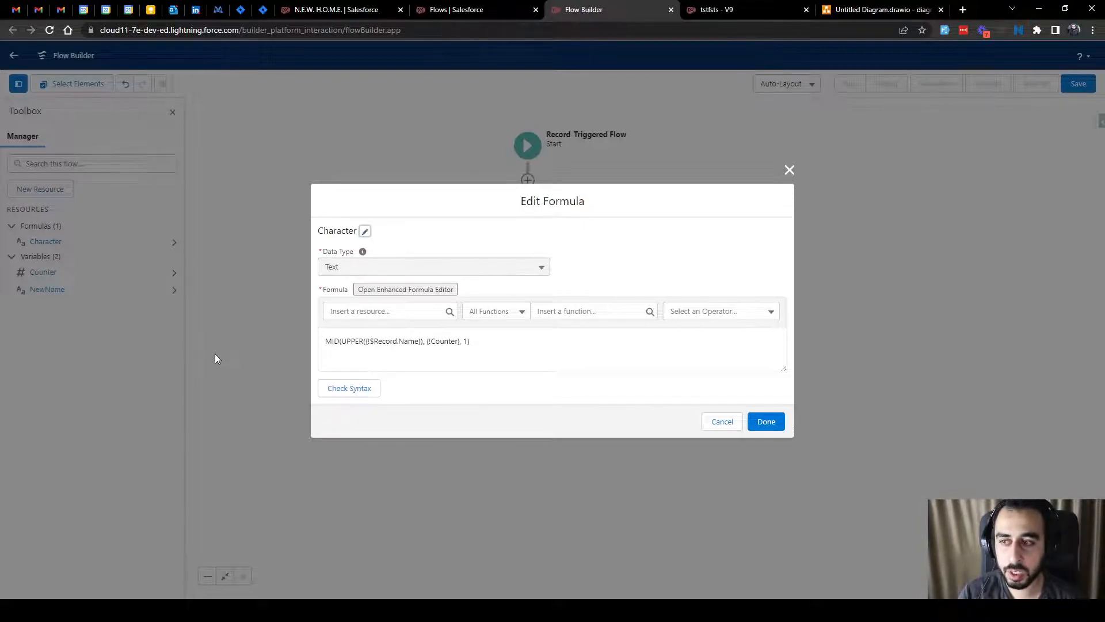
click(789, 169)
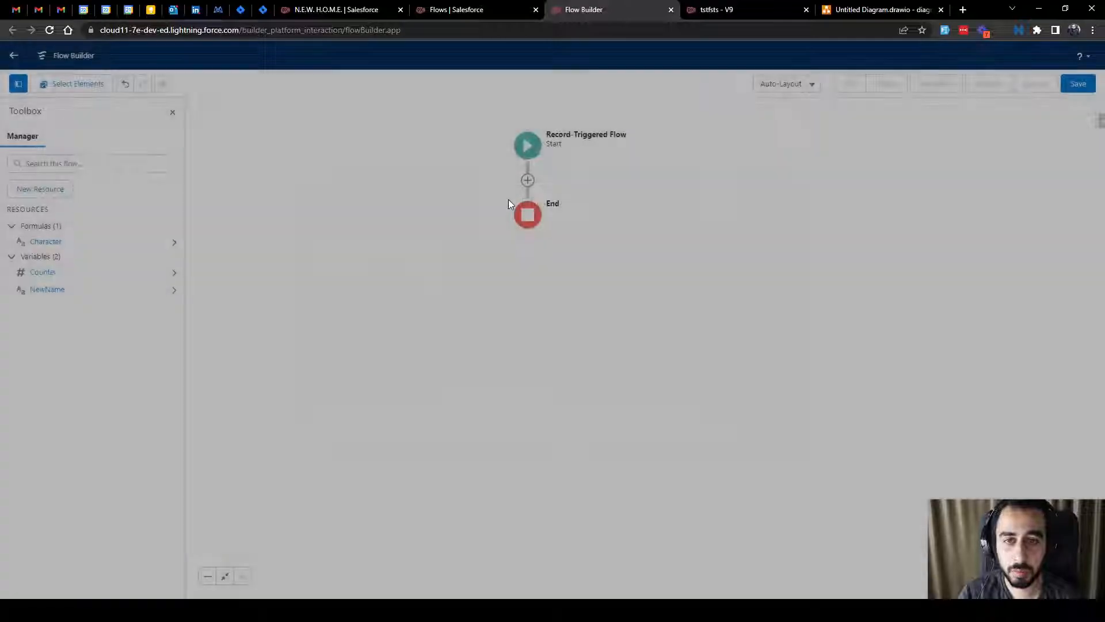
Add an Assignment element after the flow's Start element and label it Add Character to NewName
click(528, 179)
click(495, 309)
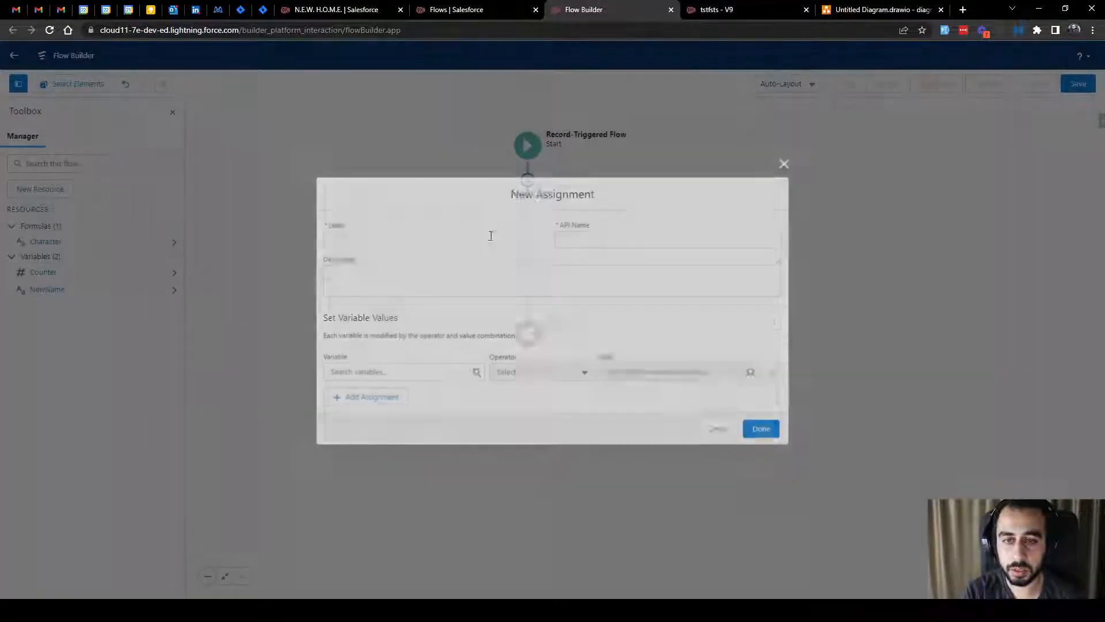
text(Add Character to New)
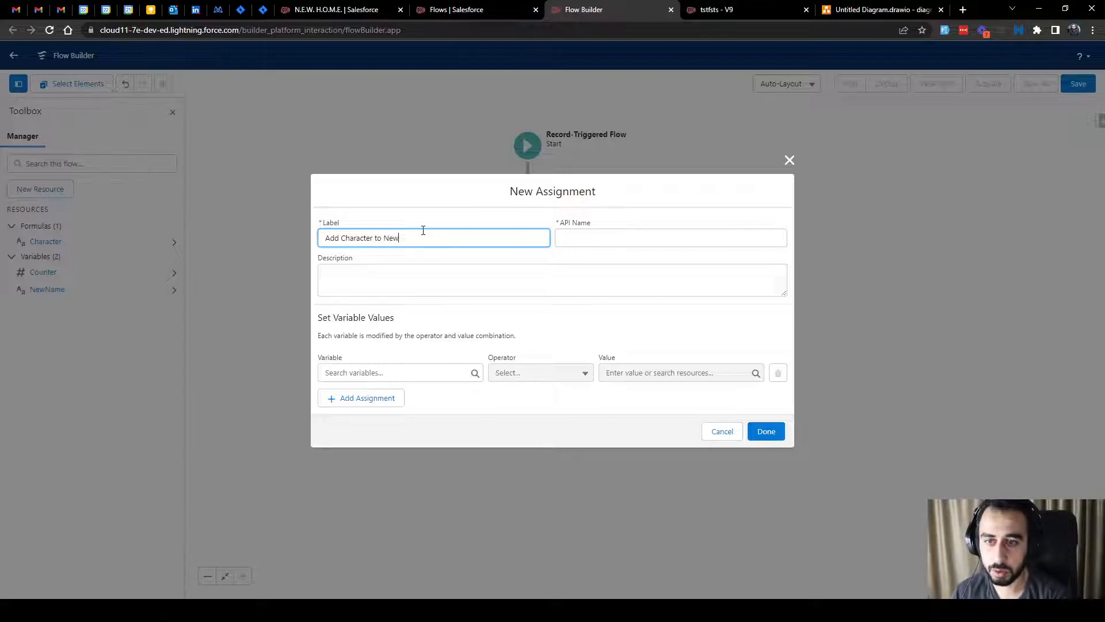
text(Name)
Have the assignment add {!Character} to the NewName variable, and save the element
click(414, 372)
text(new)
click(368, 436)
click(530, 372)
click(518, 416)
click(633, 376)
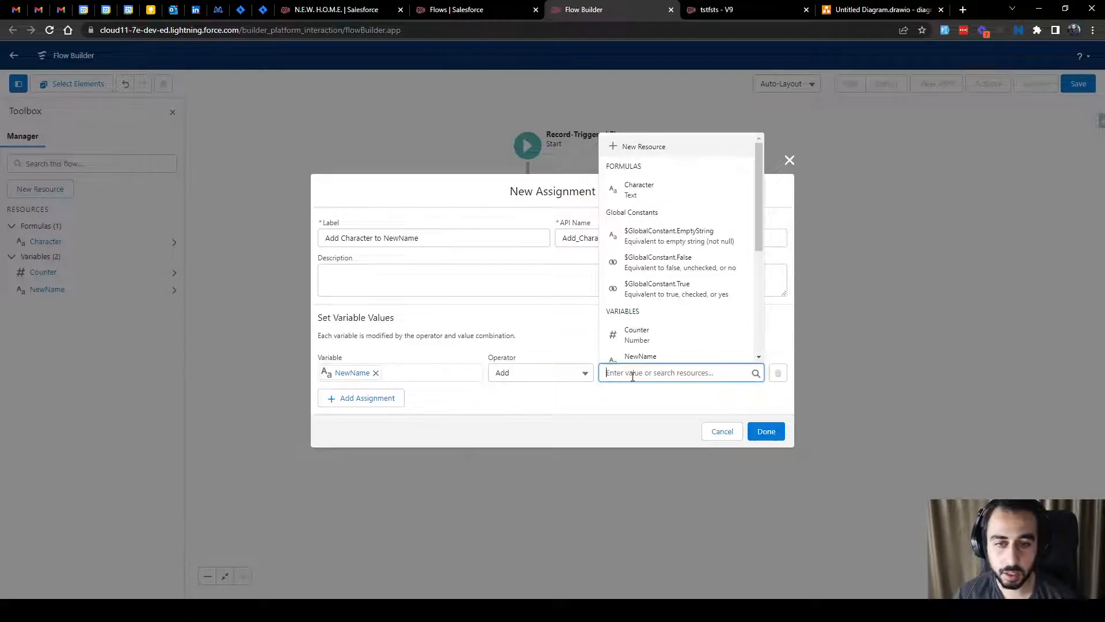
text(cha)
click(638, 348)
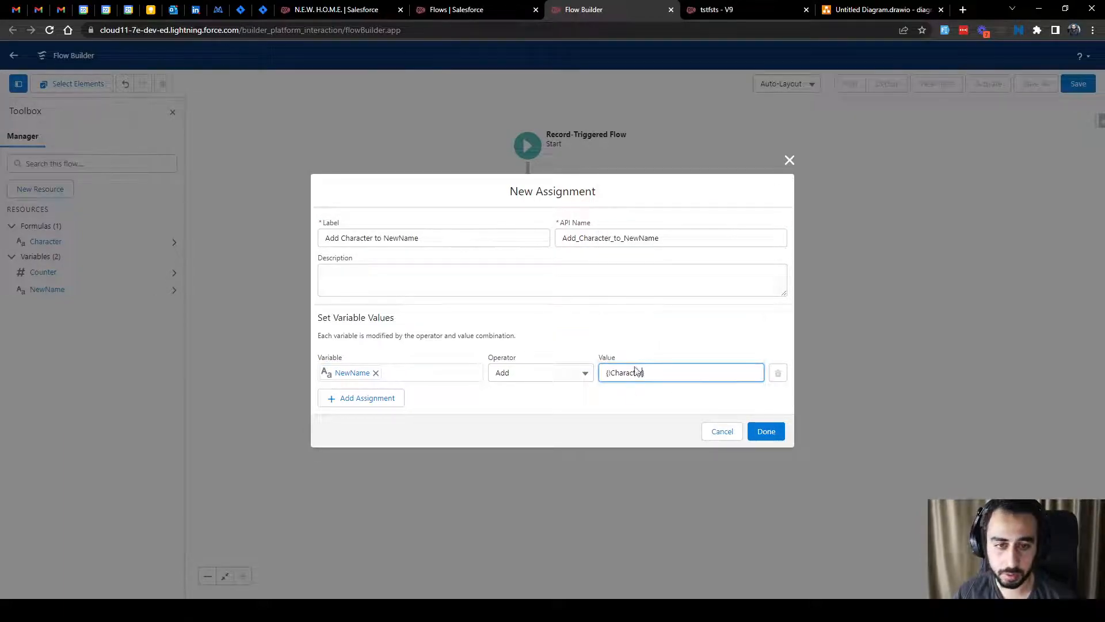
click(777, 429)
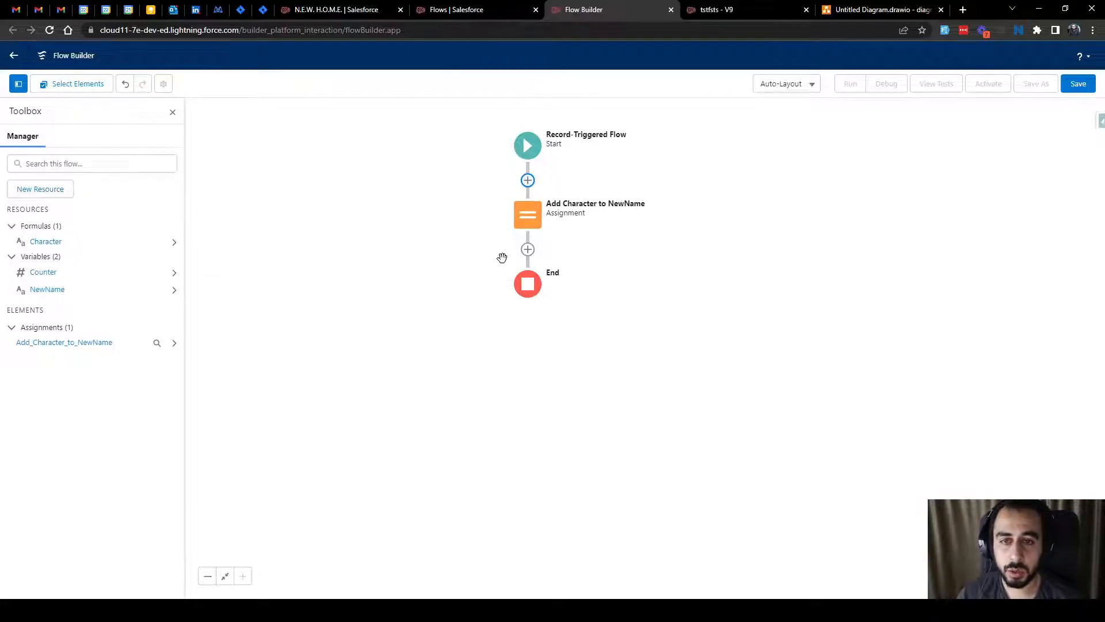
click(528, 249)
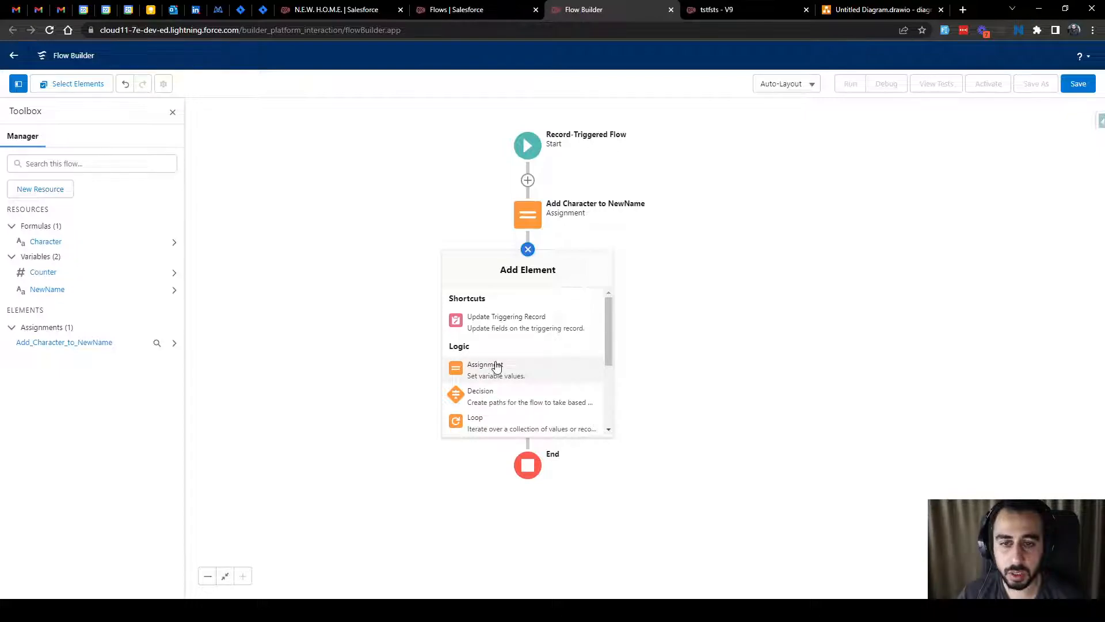
click(496, 367)
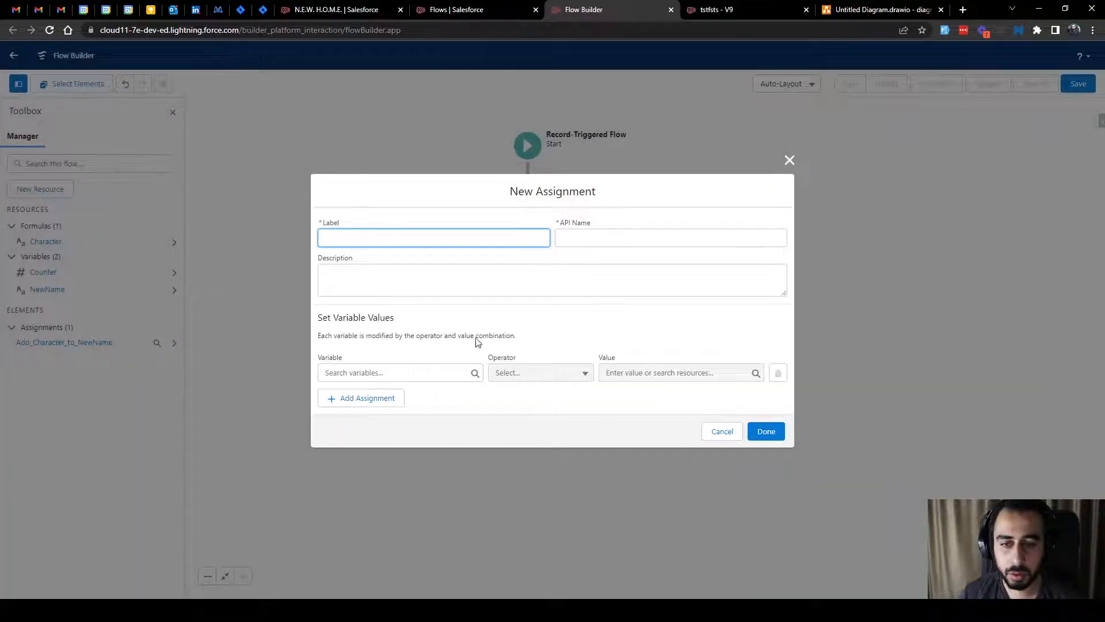
click(789, 160)
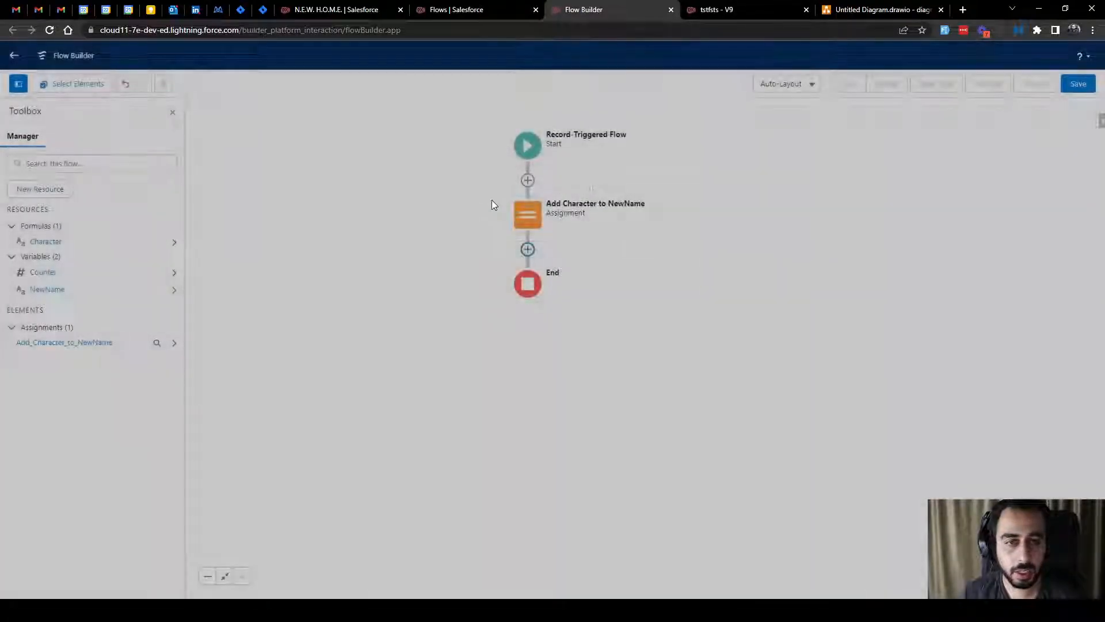
Add a second row for the Counter variable to the Add Character to NewName assignment
double_click(529, 217)
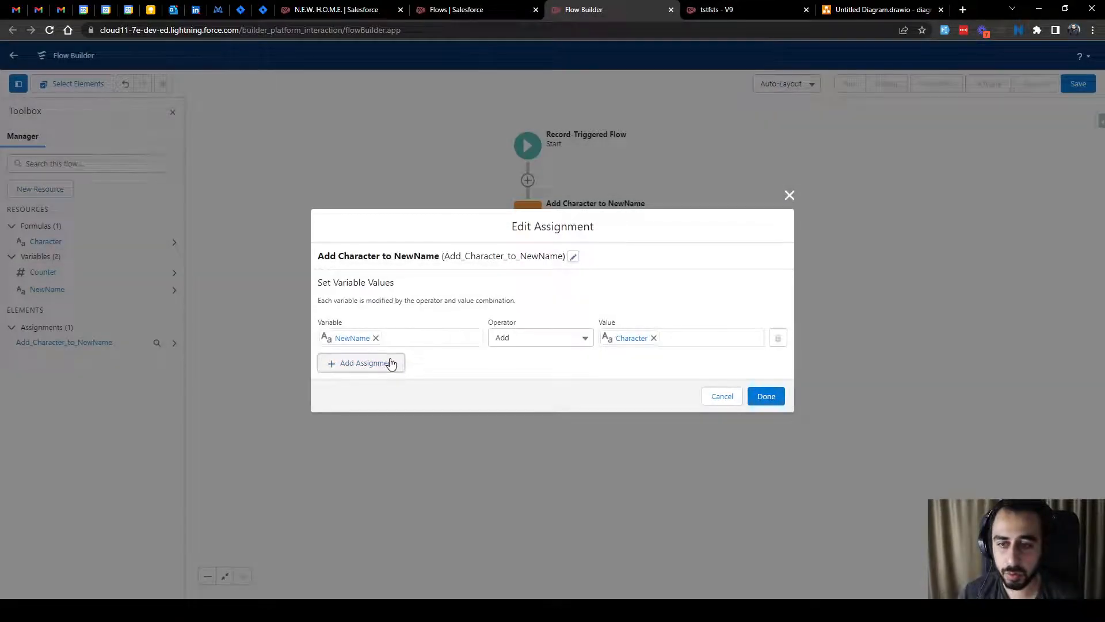
click(377, 363)
click(374, 359)
text(char)
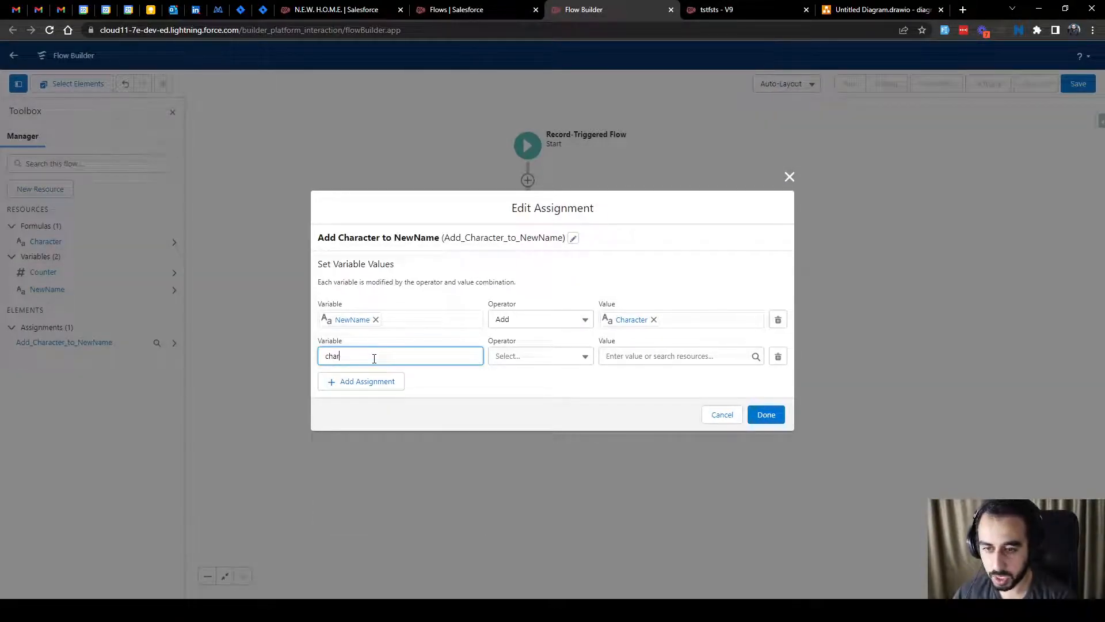
key(BackSpace)
key(BackSpace)
key(BackSpace)
key(BackSpace)
text(coun)
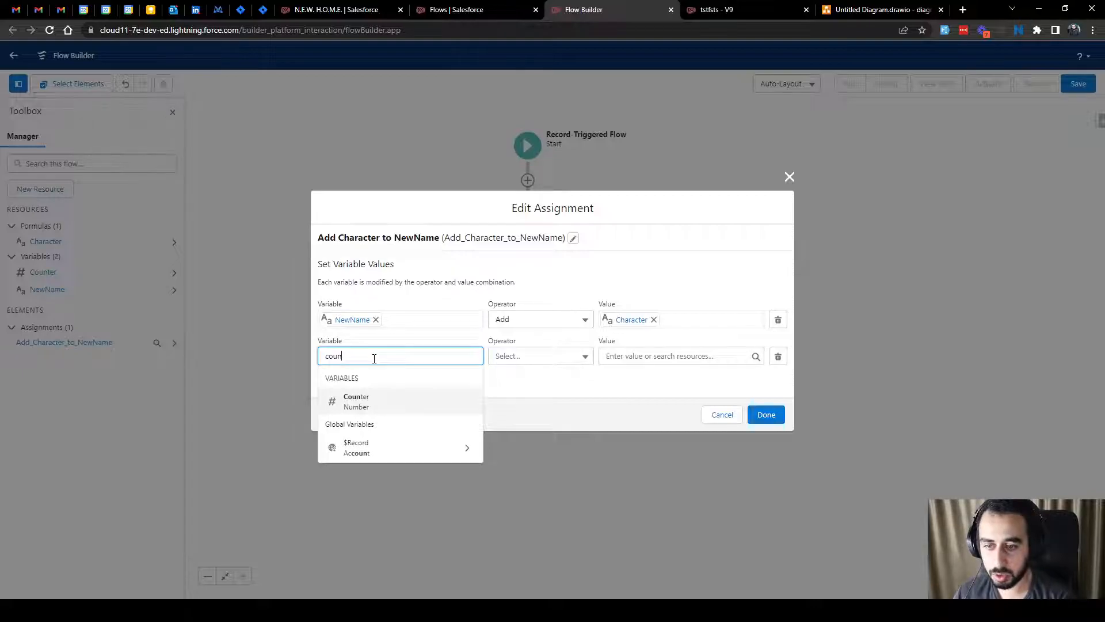
click(370, 397)
Set the Counter row to the Add operator with value 1 and save the assignment
click(513, 356)
click(522, 395)
click(636, 358)
text(1)
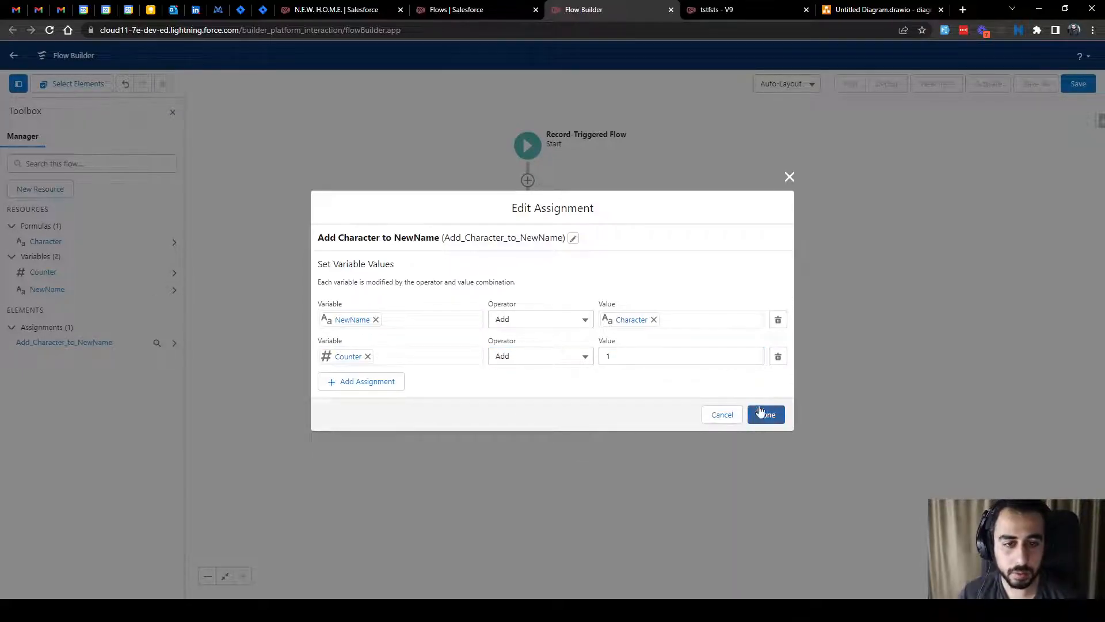
click(763, 412)
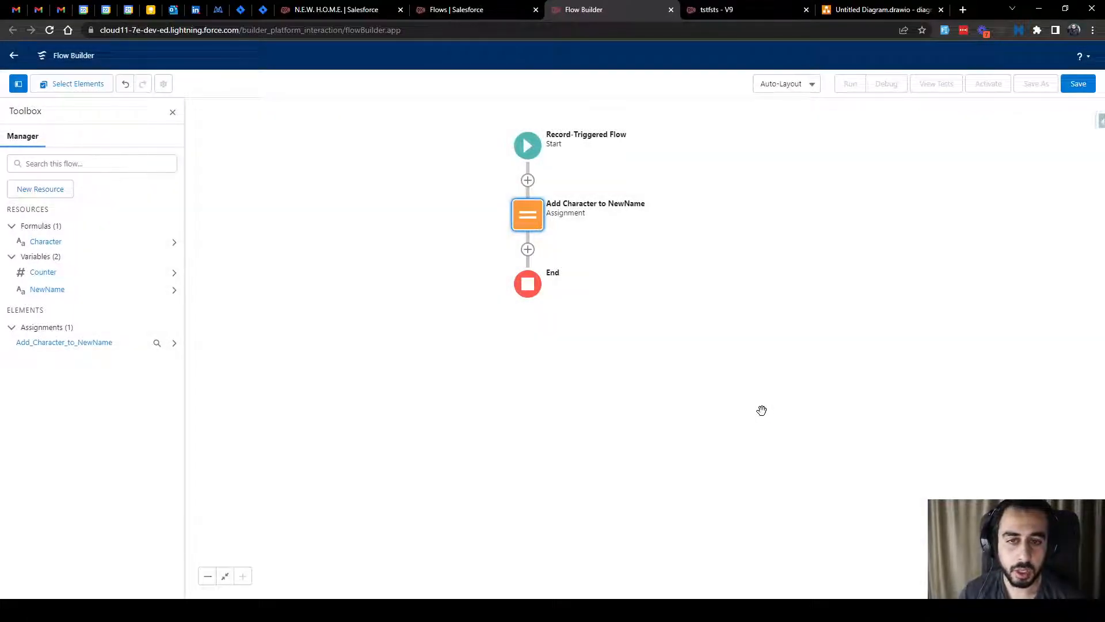
click(528, 249)
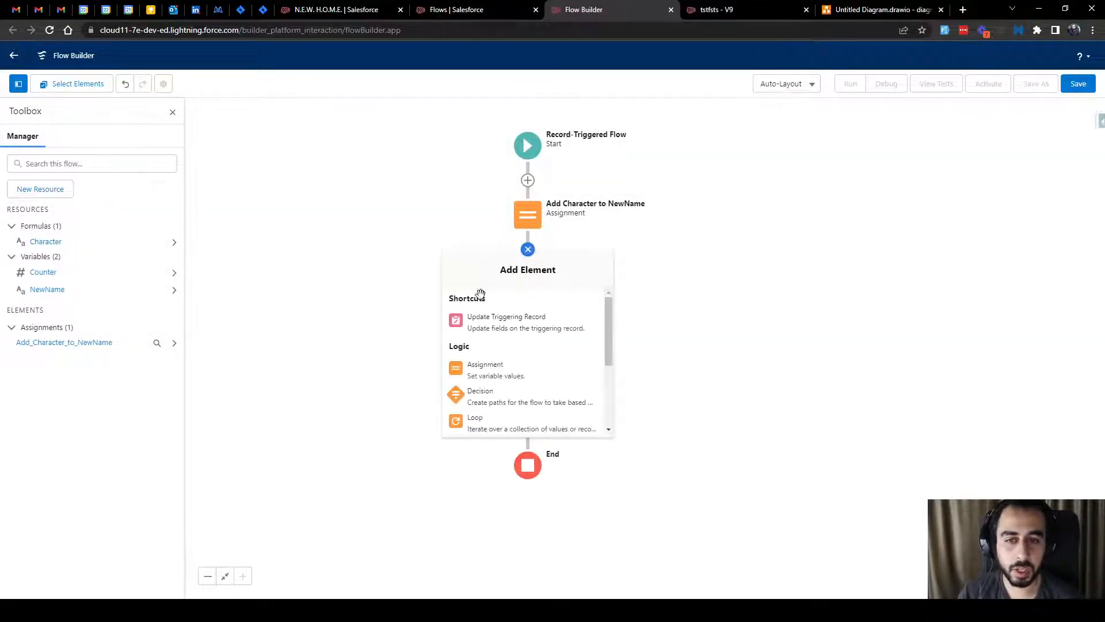
click(713, 266)
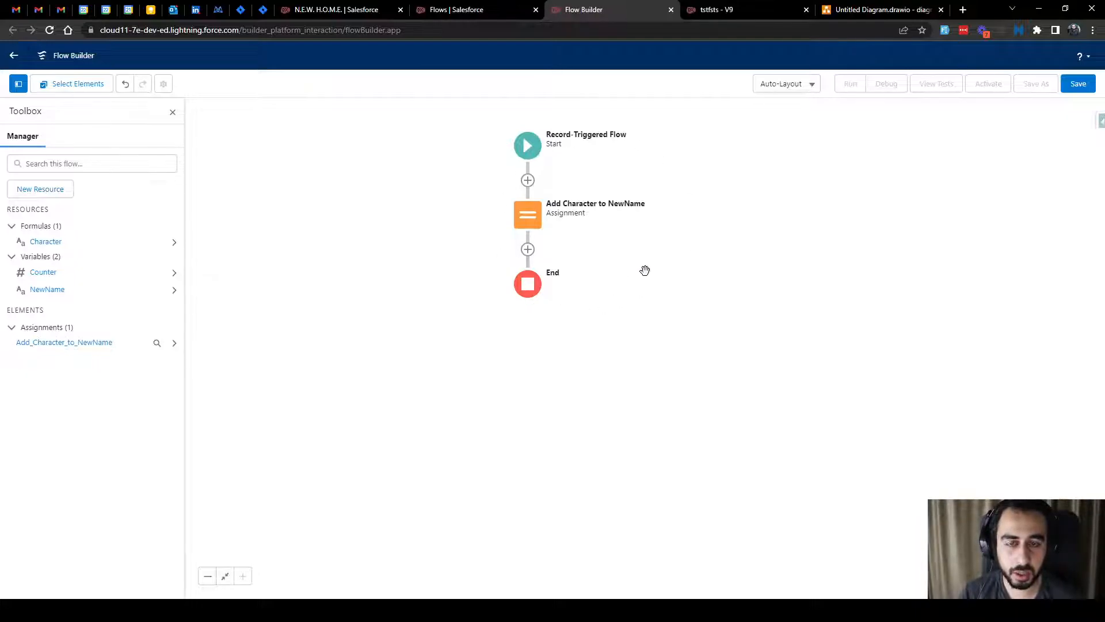
double_click(529, 217)
key(Escape)
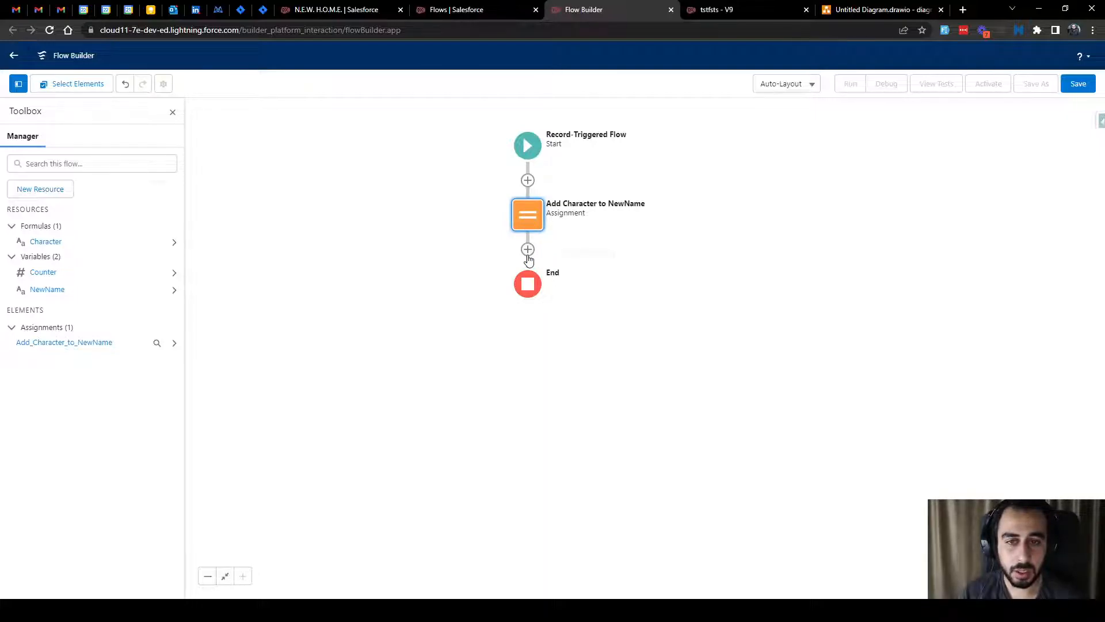
click(528, 249)
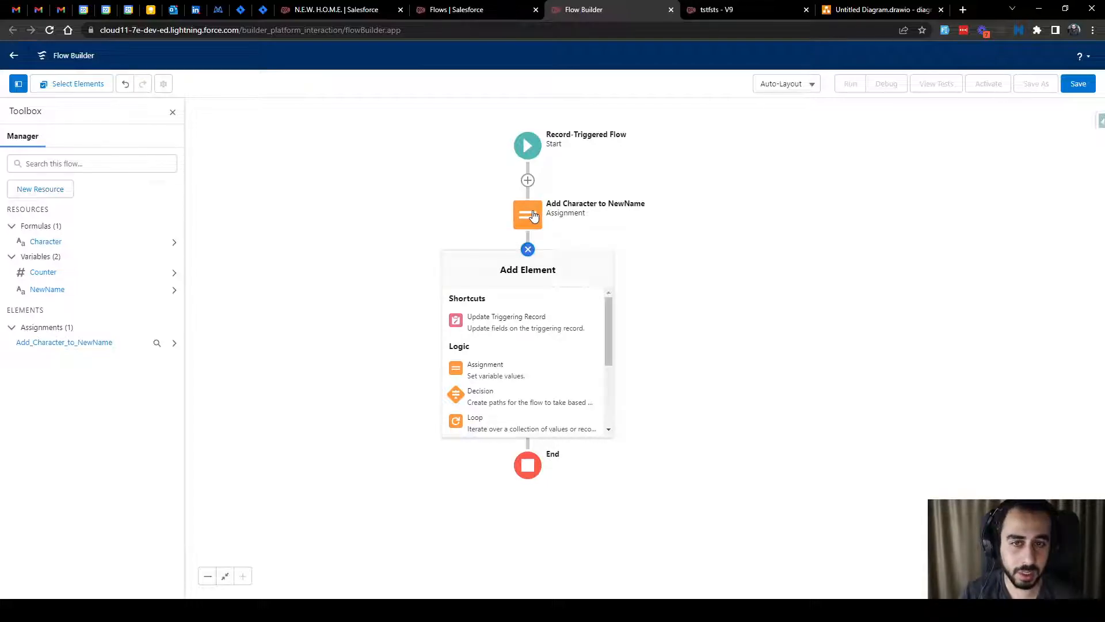
click(695, 234)
double_click(532, 213)
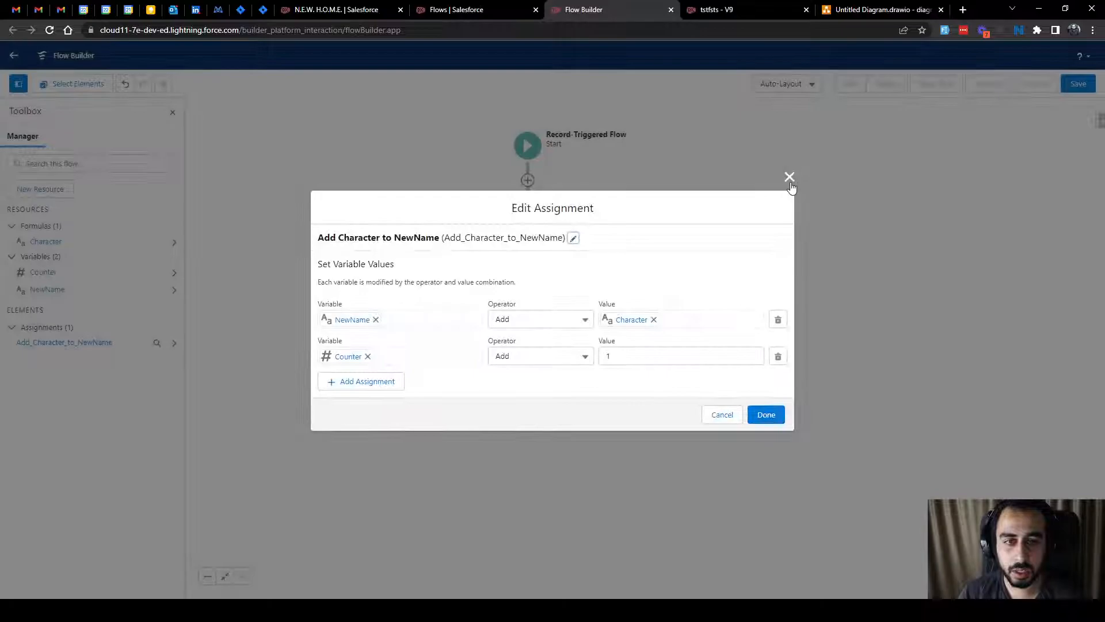
click(784, 180)
Add an Assignment element labelled Count after Add Character to NewName that adds 1 to the Counter variable, and save it
click(528, 248)
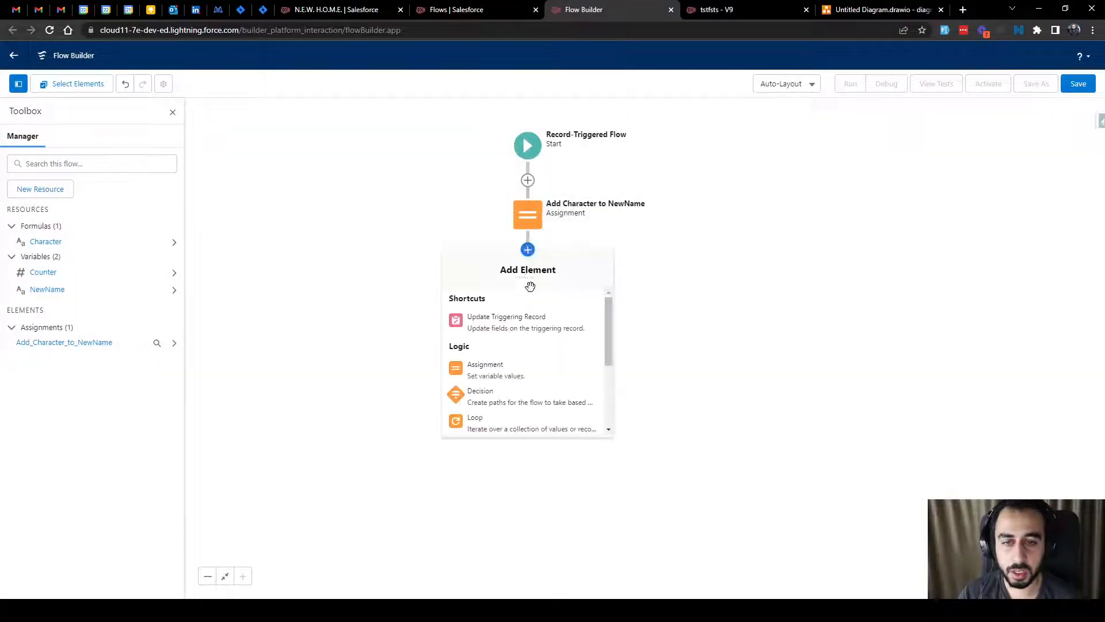
click(502, 371)
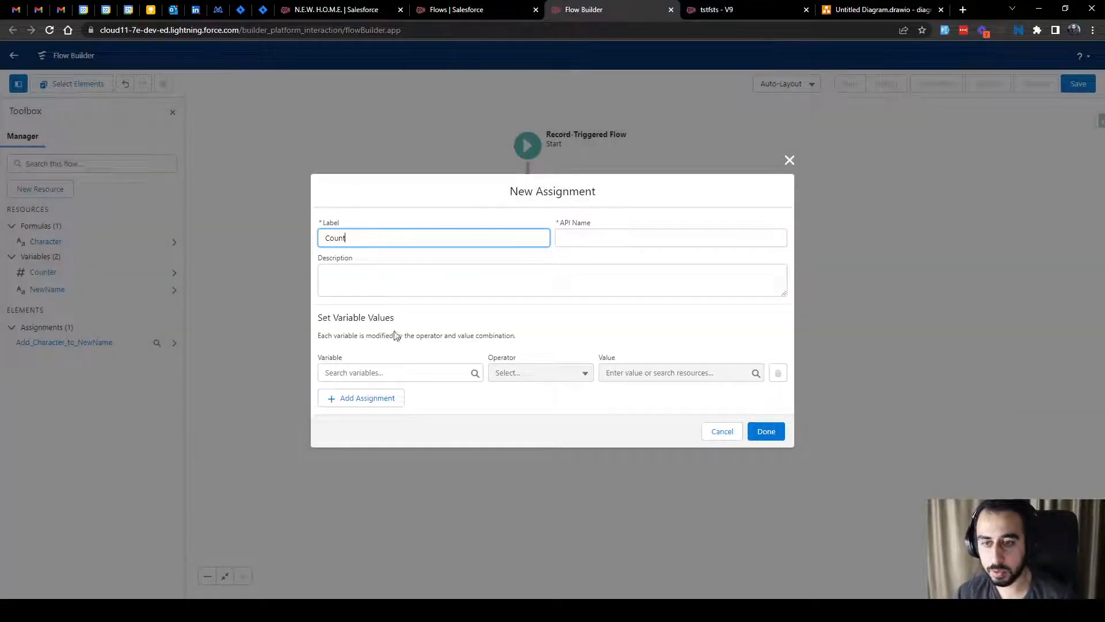
click(396, 373)
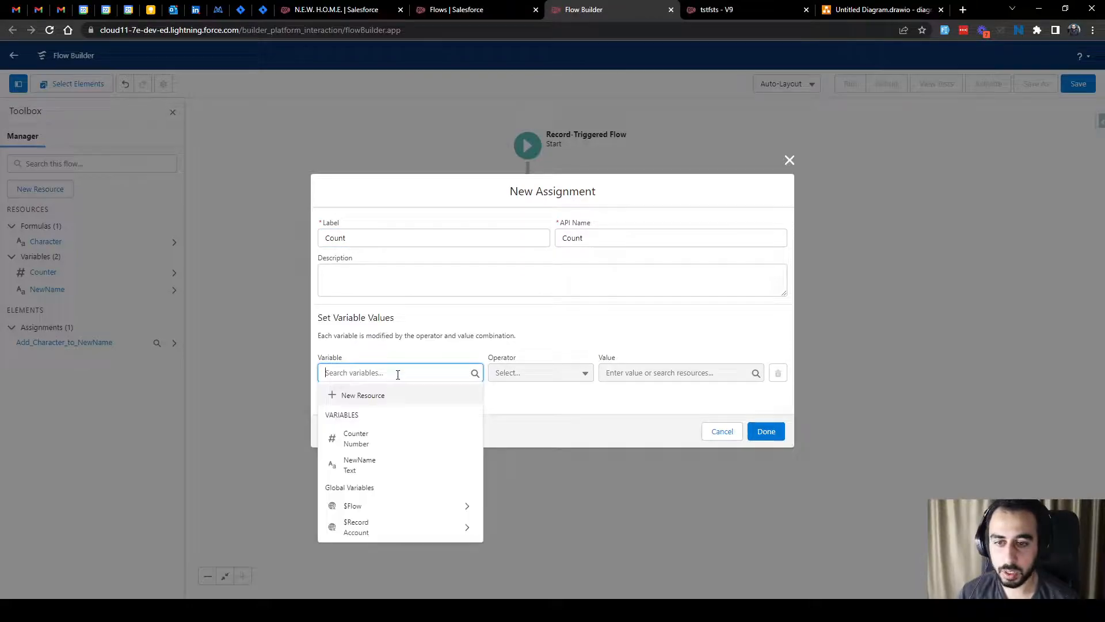
click(371, 437)
click(529, 372)
click(518, 414)
click(639, 377)
text(1)
click(766, 431)
Remove the Counter row from the Add Character to NewName assignment and save the element
double_click(531, 224)
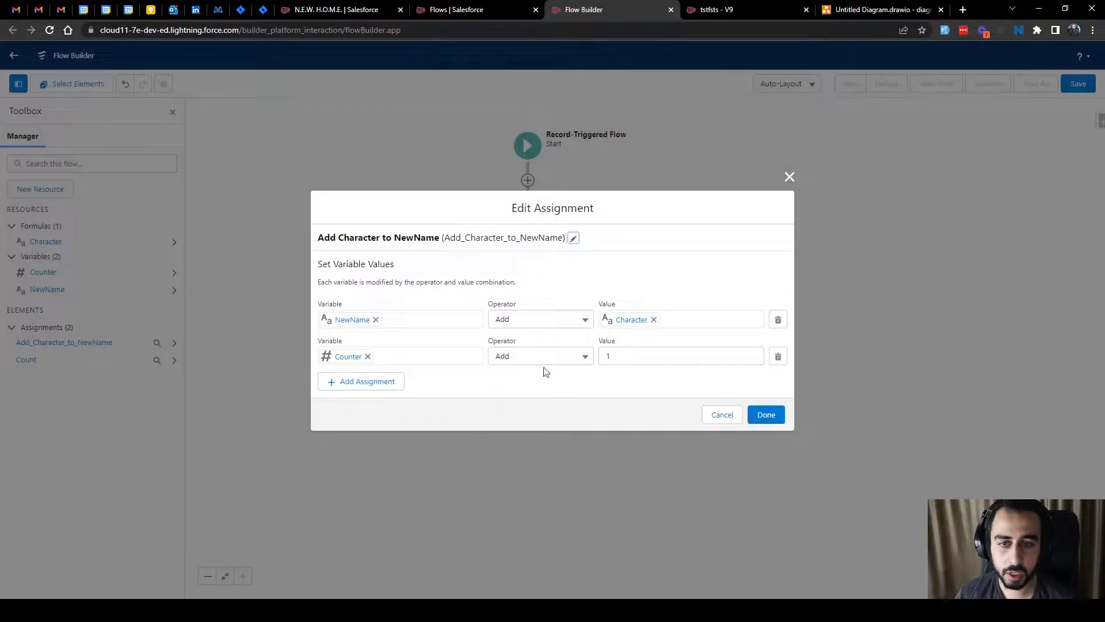
click(779, 355)
click(763, 396)
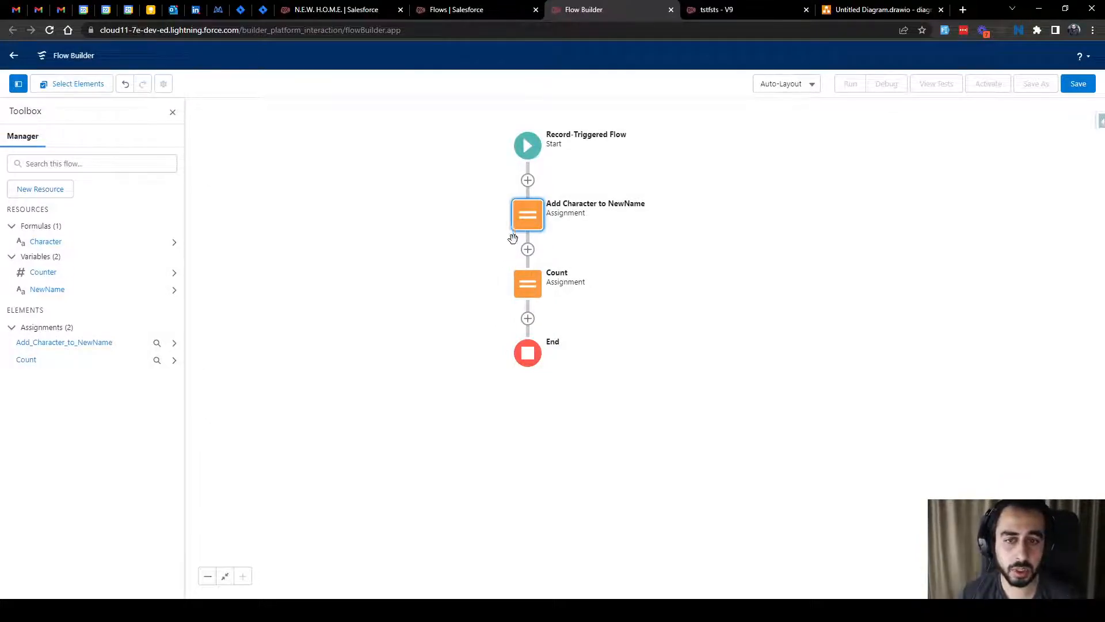
Connect the end of the Count assignment back to the Add Character to NewName element
click(528, 319)
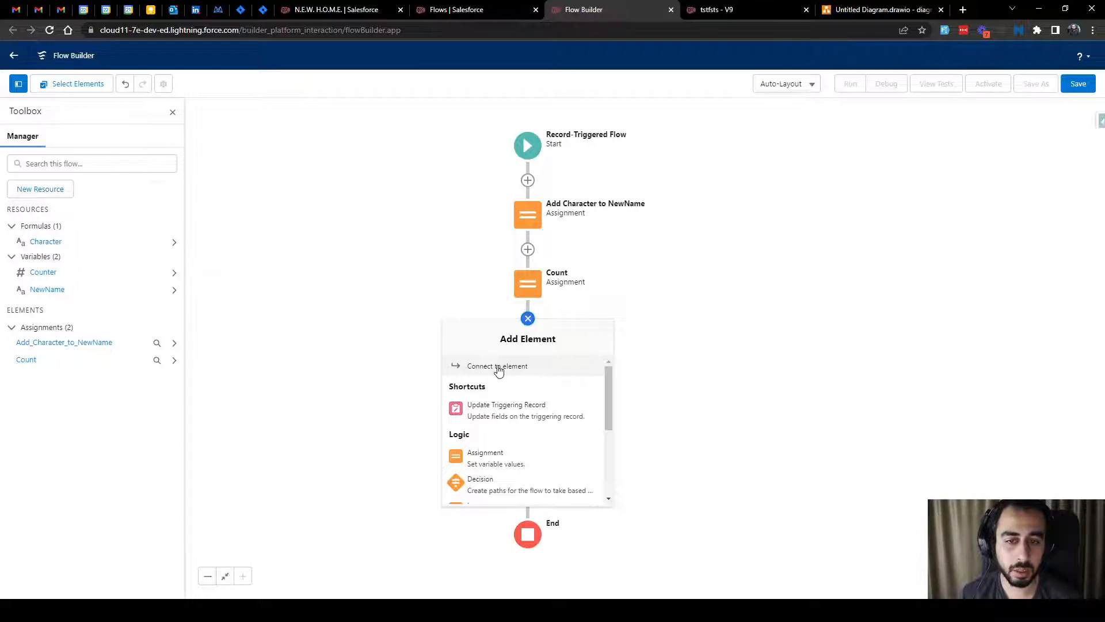
click(498, 367)
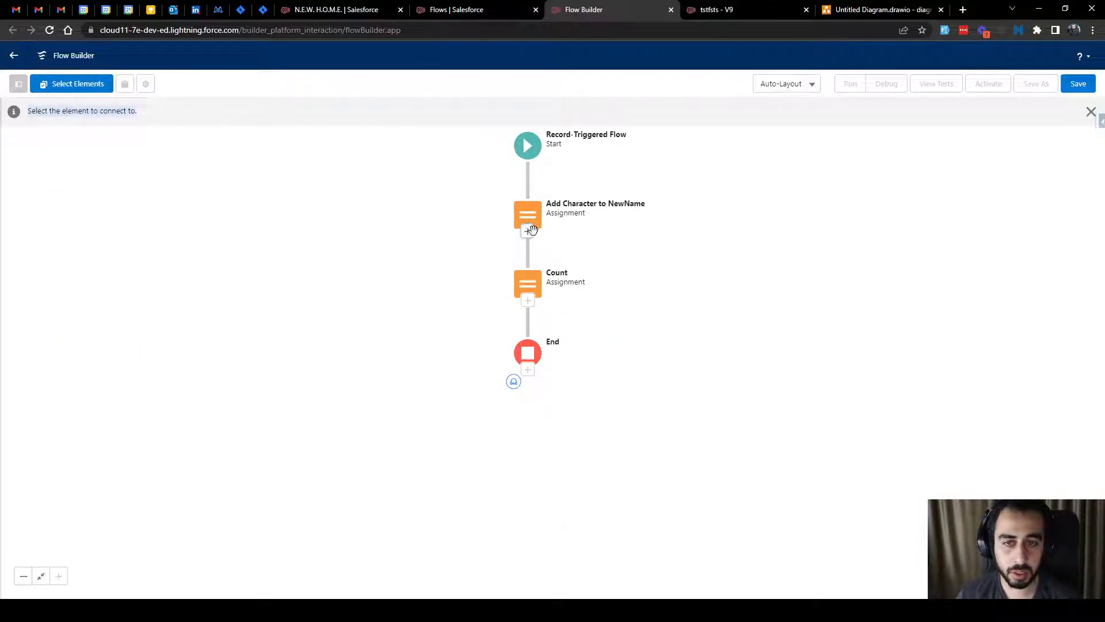
click(534, 231)
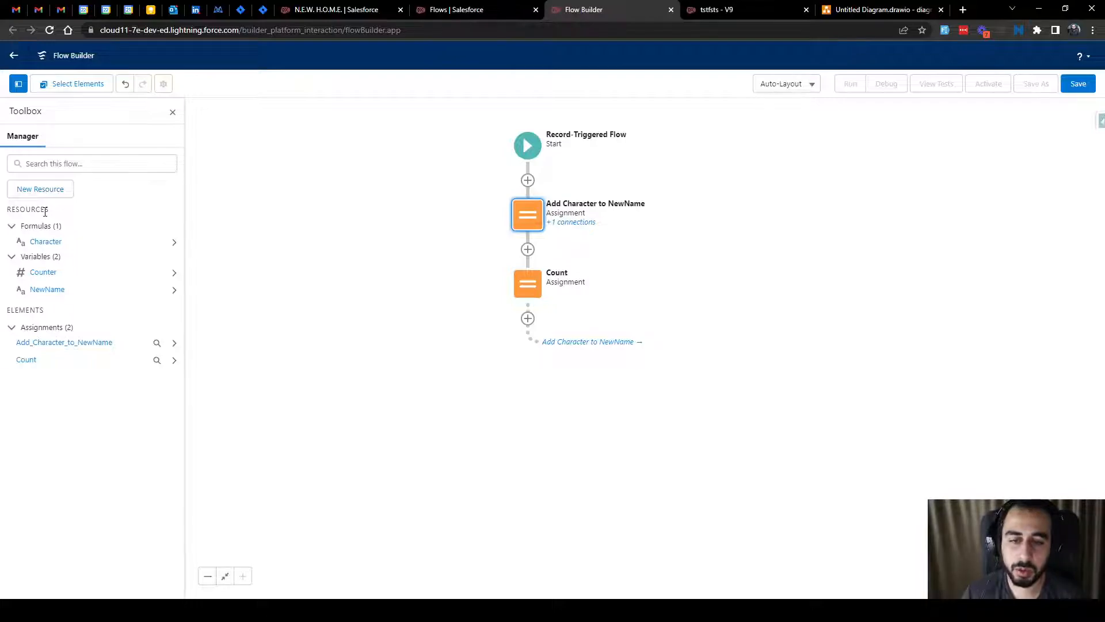
Start a new Variable resource with the API name InitialNumberOfCharacters
click(40, 188)
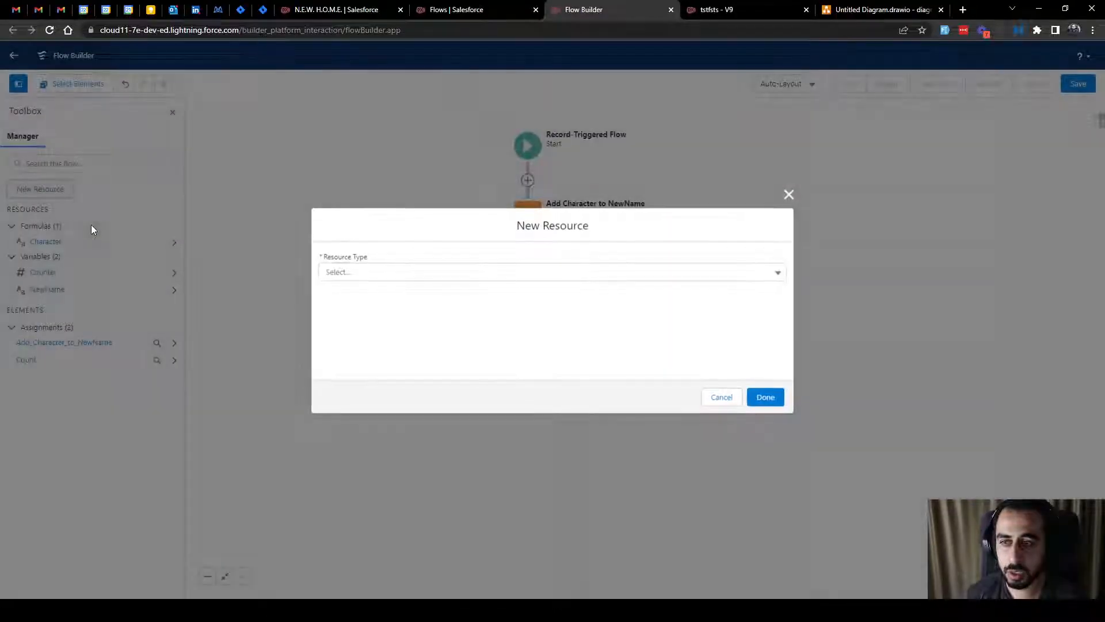
click(370, 274)
click(348, 292)
click(367, 293)
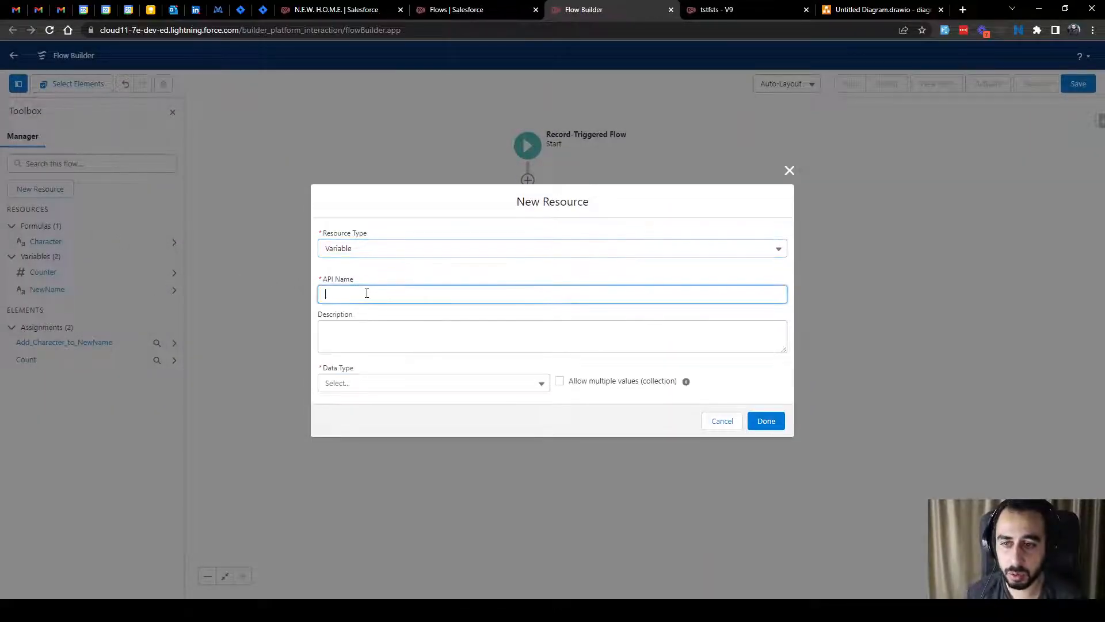
text(Nu)
key(BackSpace)
key(BackSpace)
text(InitialNumberOfCharacters)
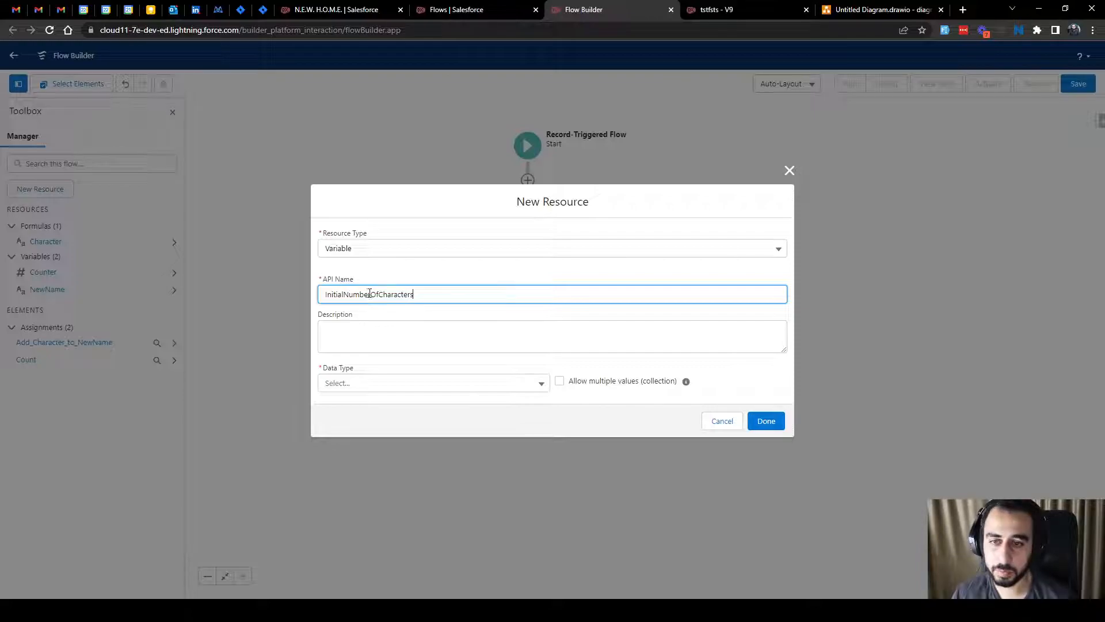
Set the new variable's data type to Number with 0 decimal places and leave its default value empty
click(387, 386)
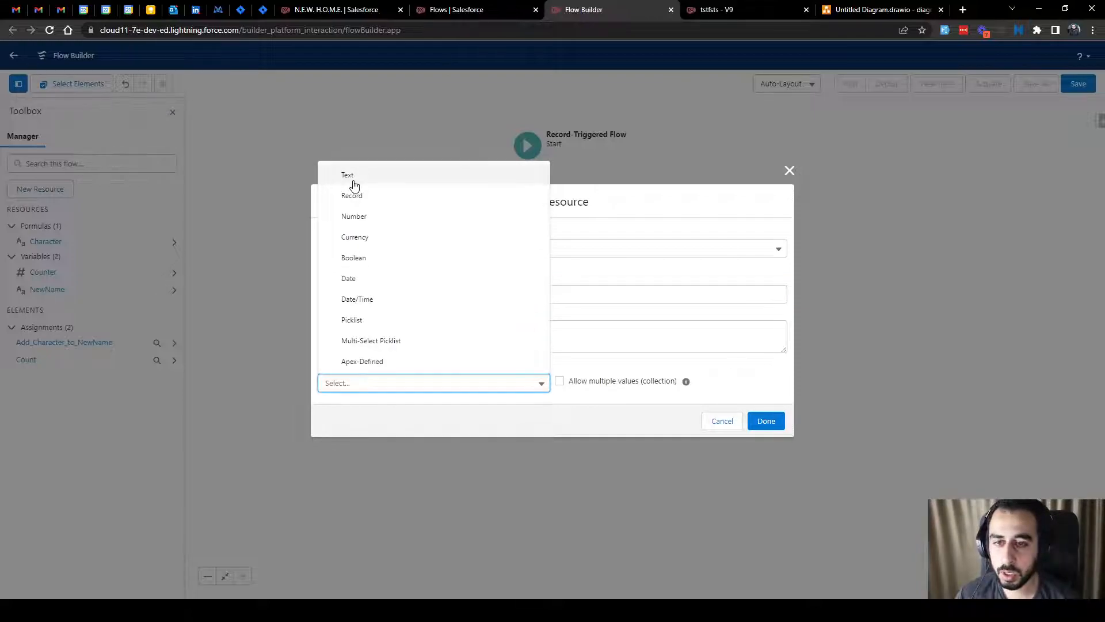
click(361, 216)
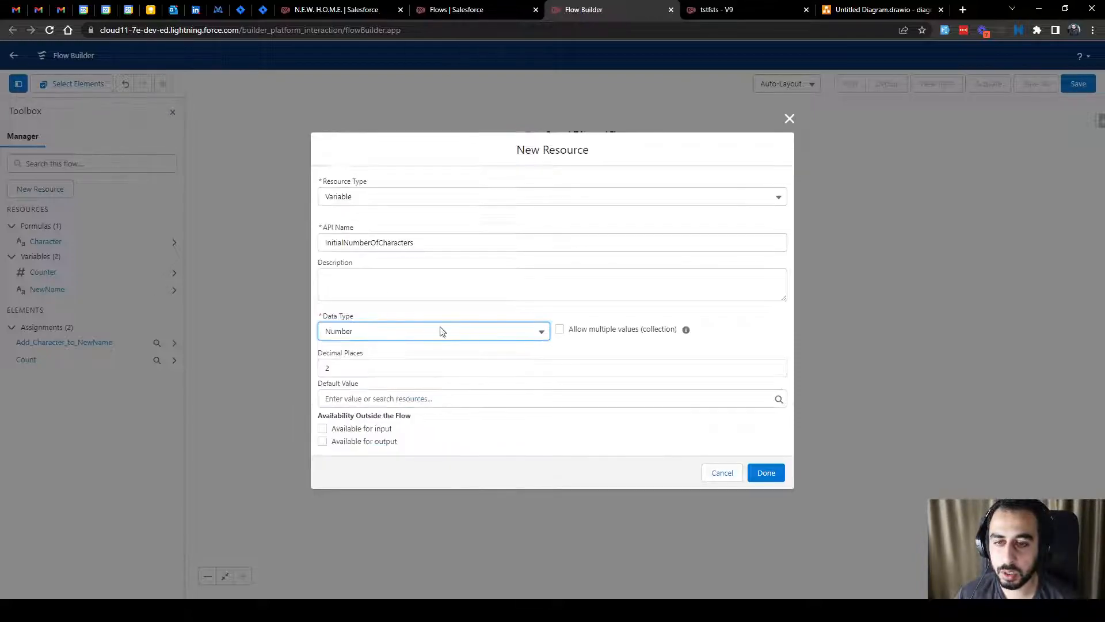
click(327, 368)
text(0)
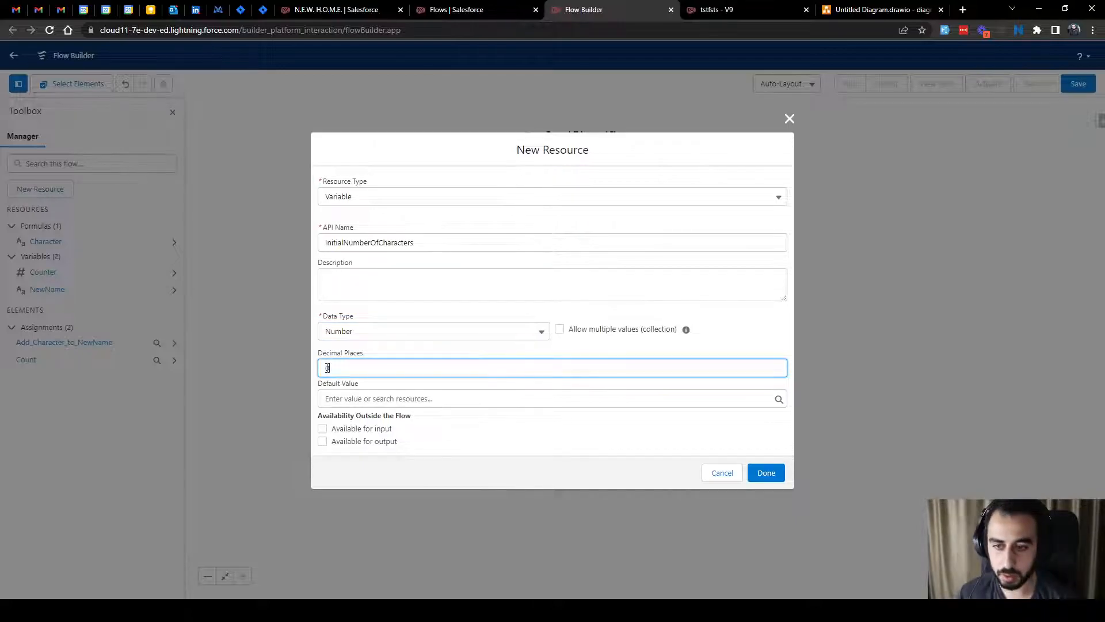
click(382, 397)
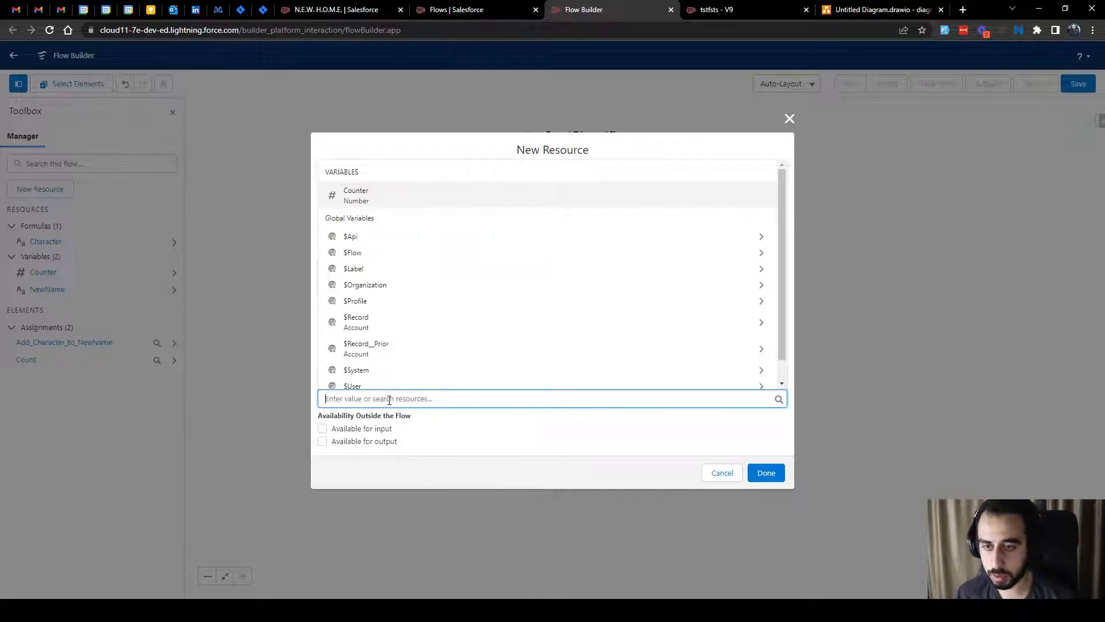
click(590, 437)
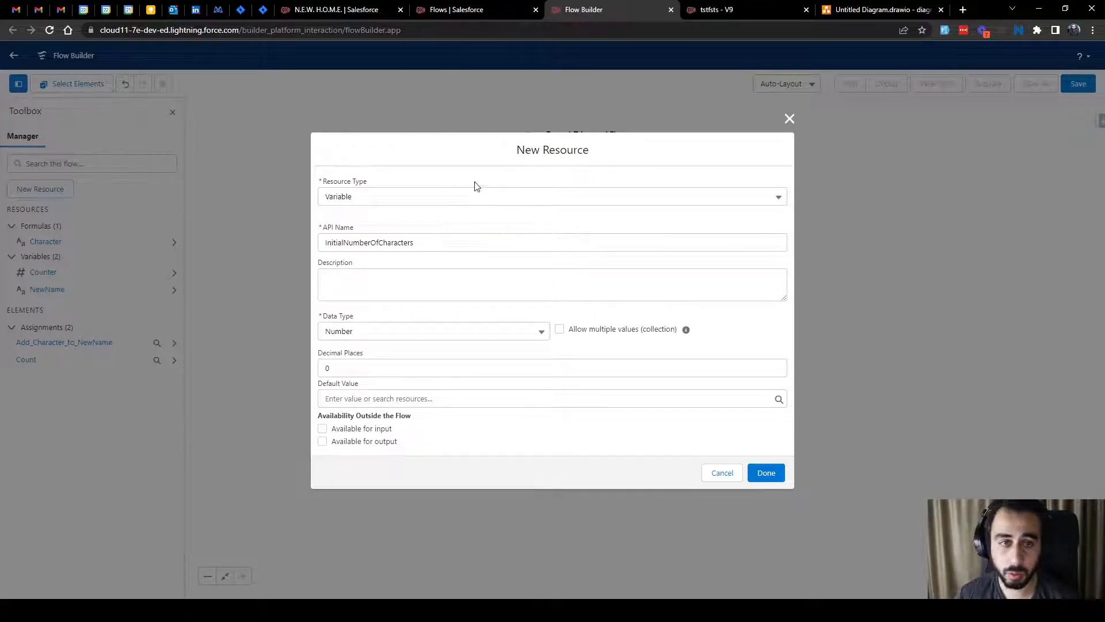
Copy the API name, change the resource type to Formula and reuse InitialNumberOfCharacters as its API name
double_click(392, 243)
key(ctrl+c)
click(380, 201)
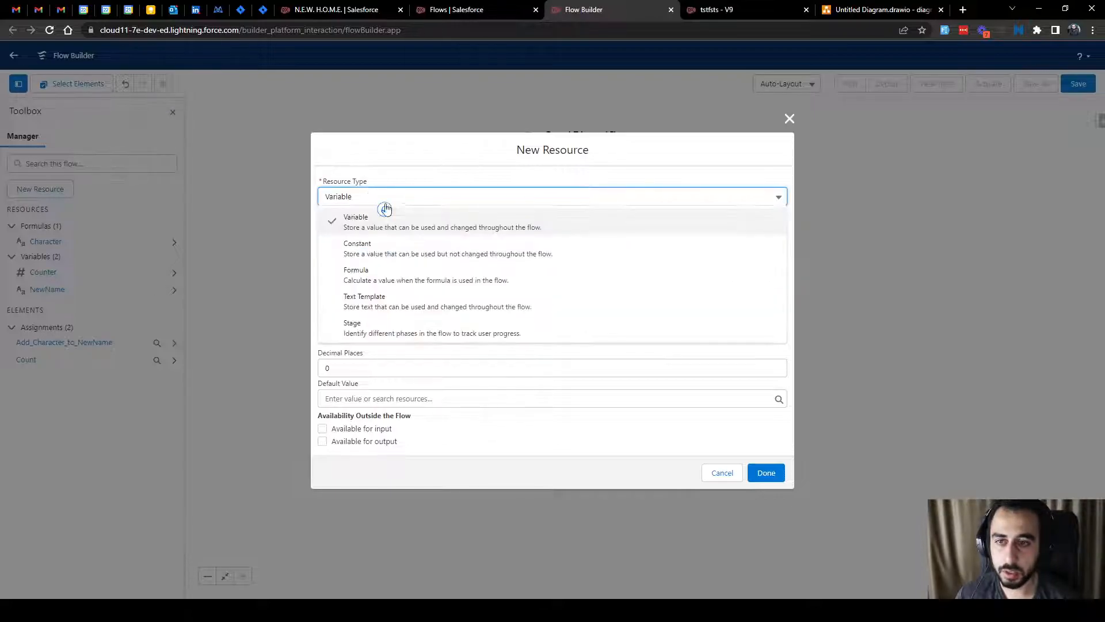
click(369, 266)
click(359, 231)
key(ctrl+v)
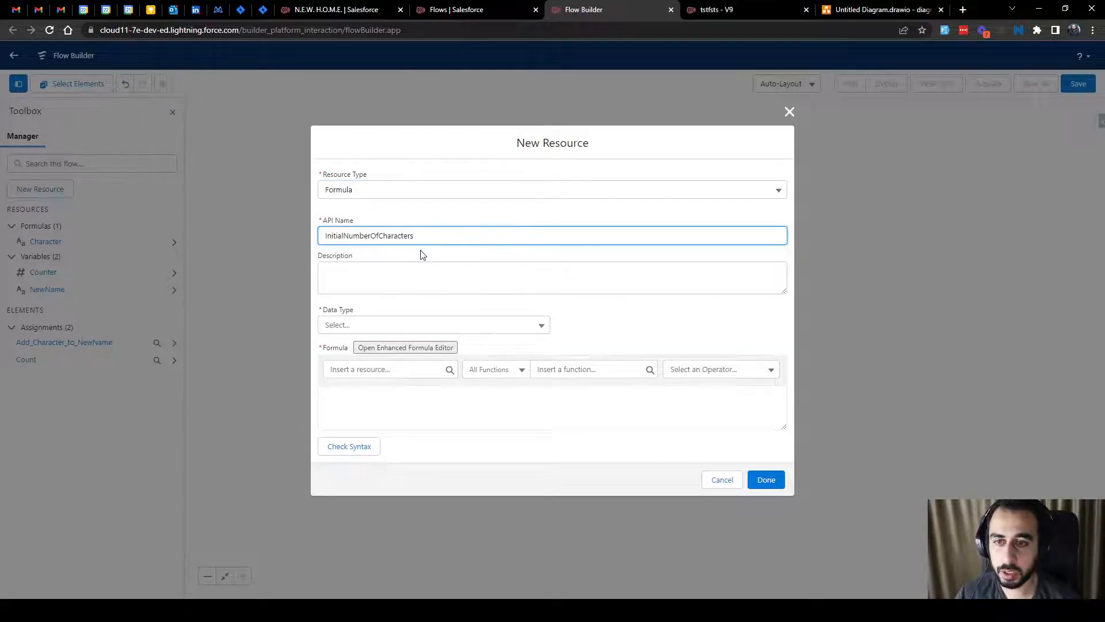
Set the formula resource's data type to Number with 0 decimal places
click(361, 326)
click(369, 369)
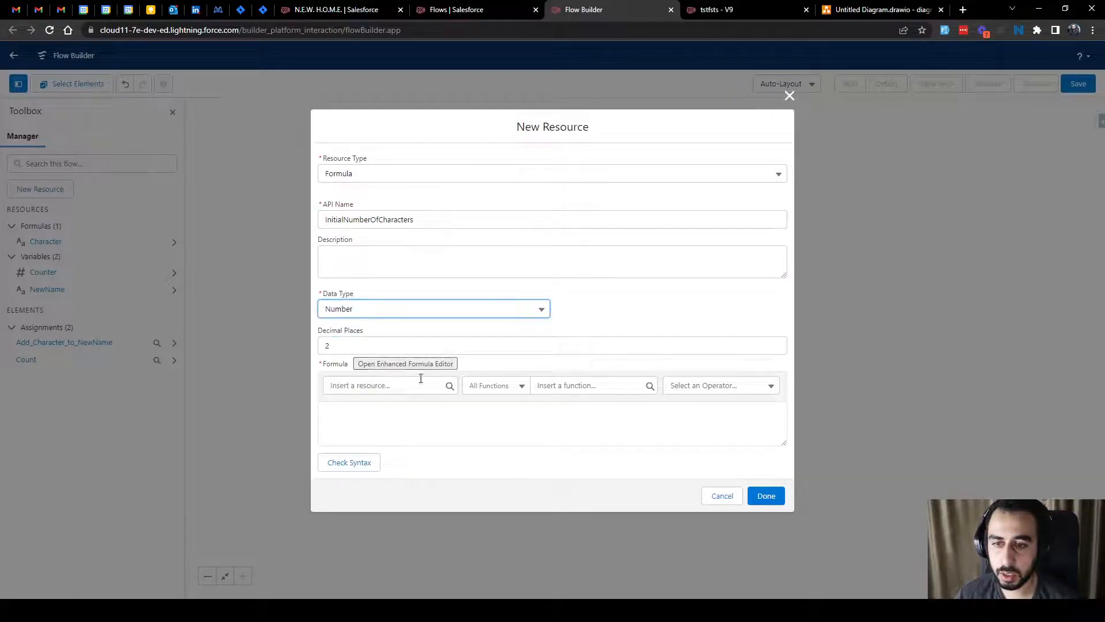
click(338, 345)
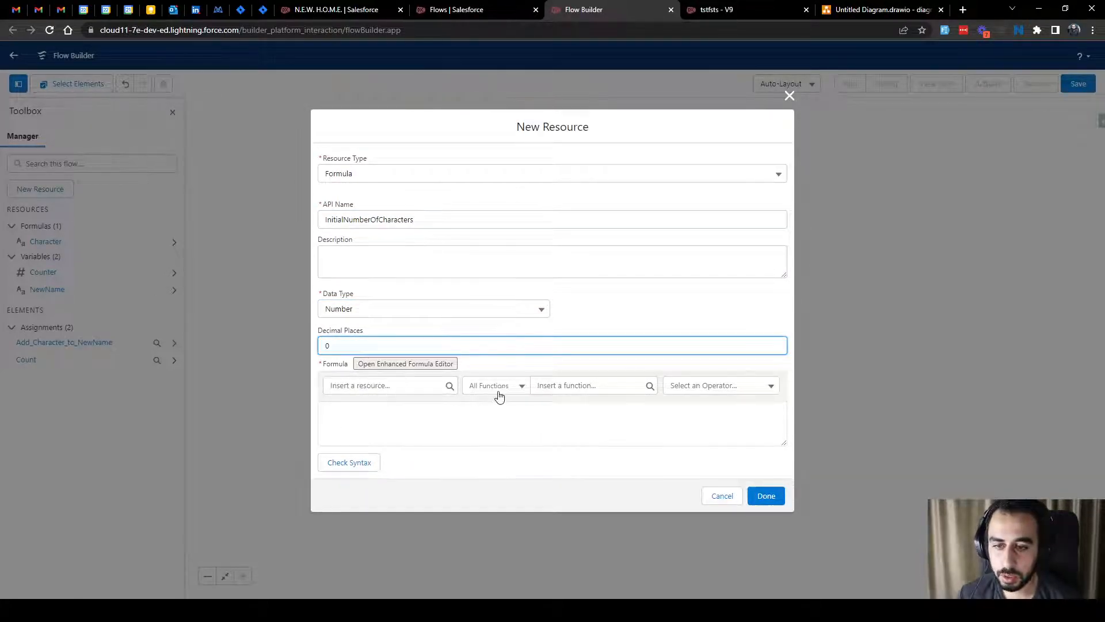
Insert the triggering record's account name field, {!$Record.Name}, into the formula
click(390, 387)
text(rec)
click(432, 344)
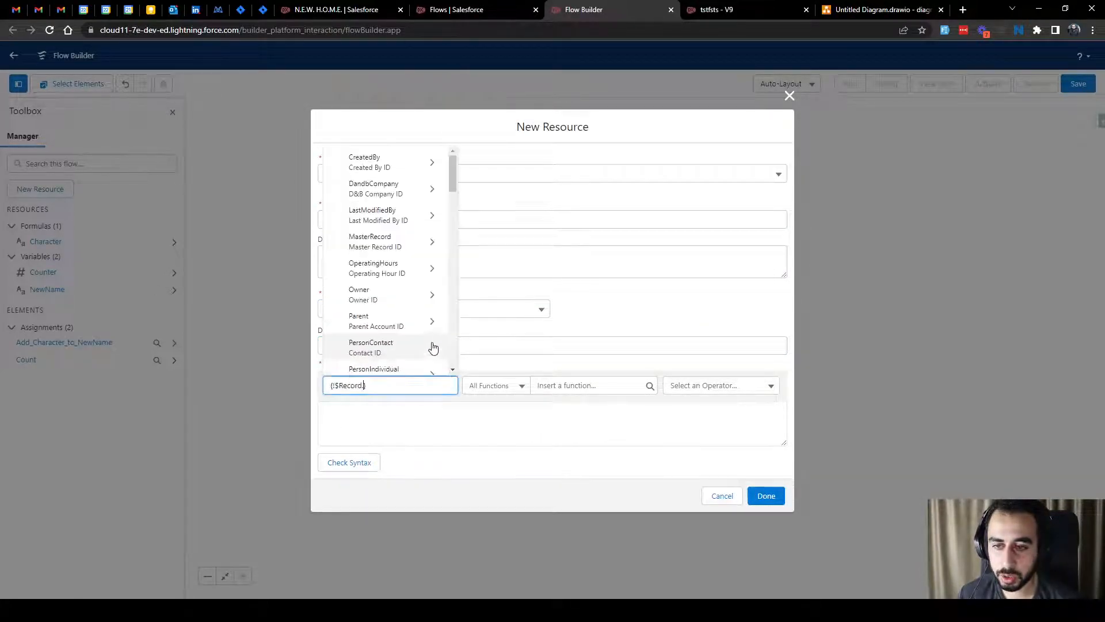
text(Name)
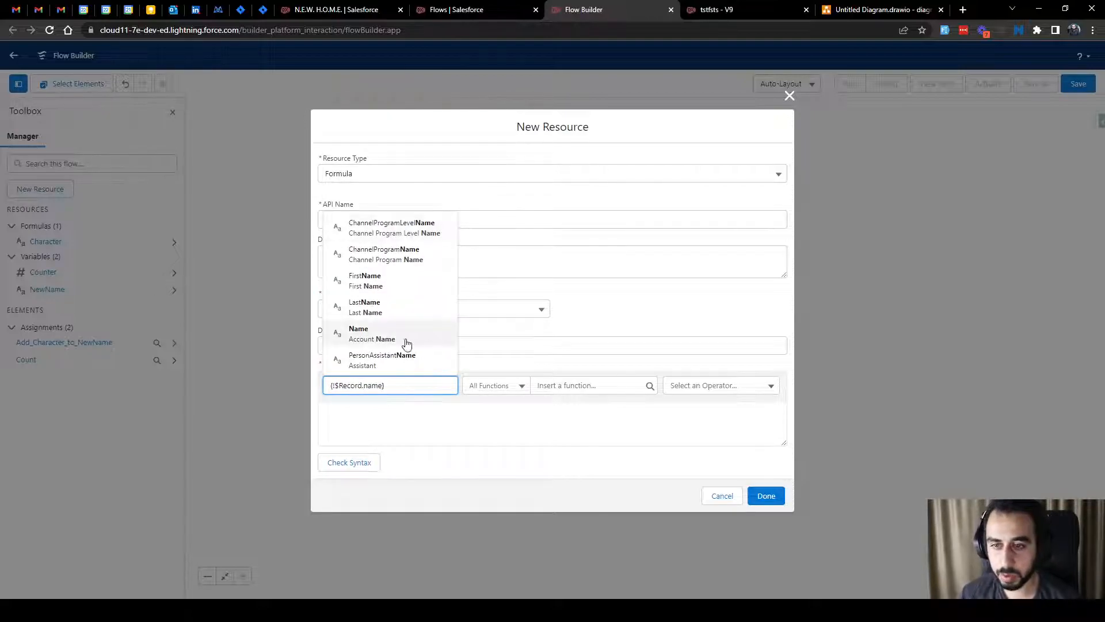
click(412, 344)
click(374, 412)
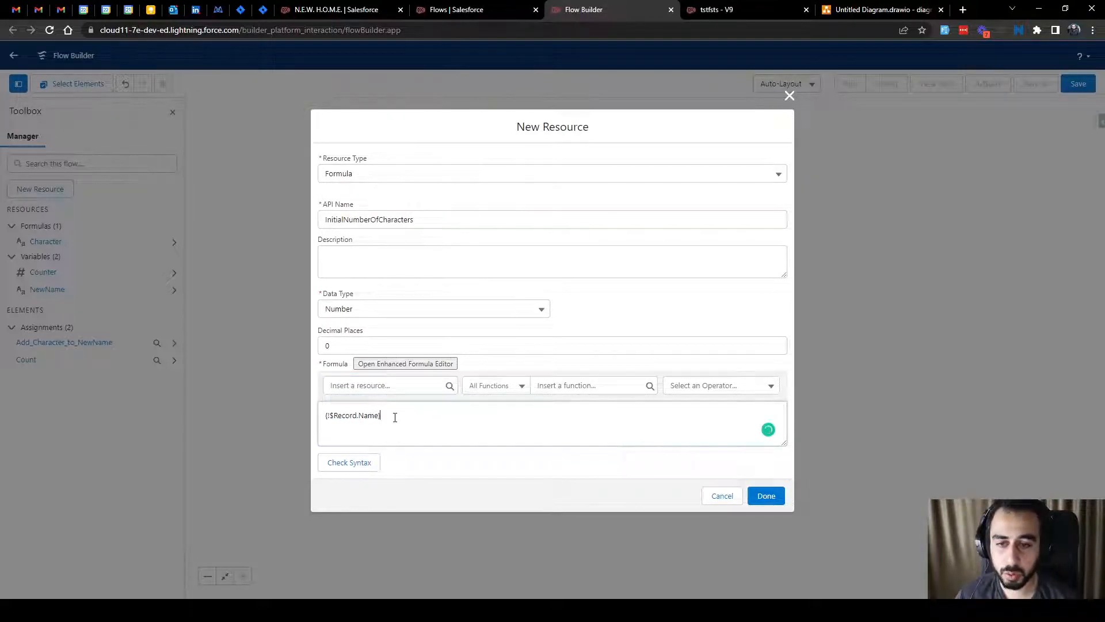
Find the LEN function and insert it into the InitialNumberOfCharacters formula
click(562, 386)
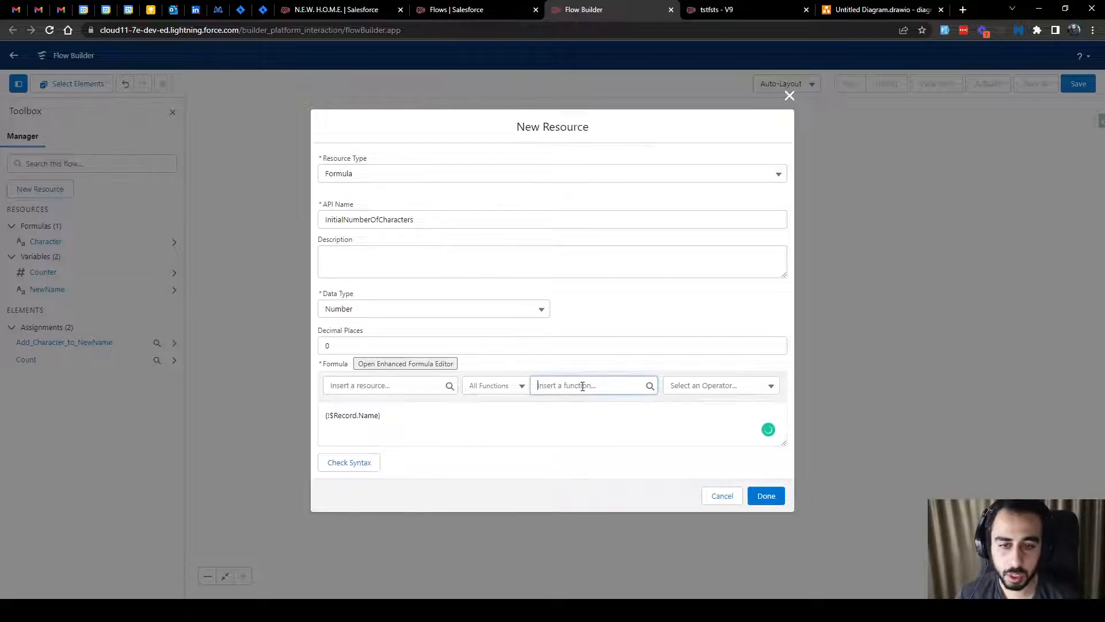
text(len)
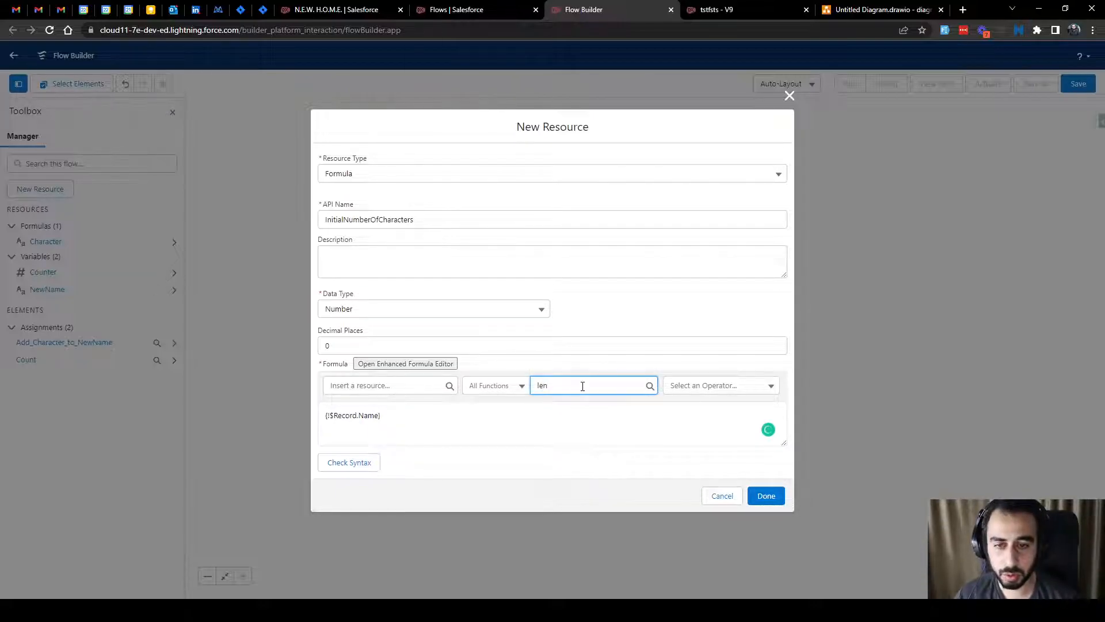
text(tn)
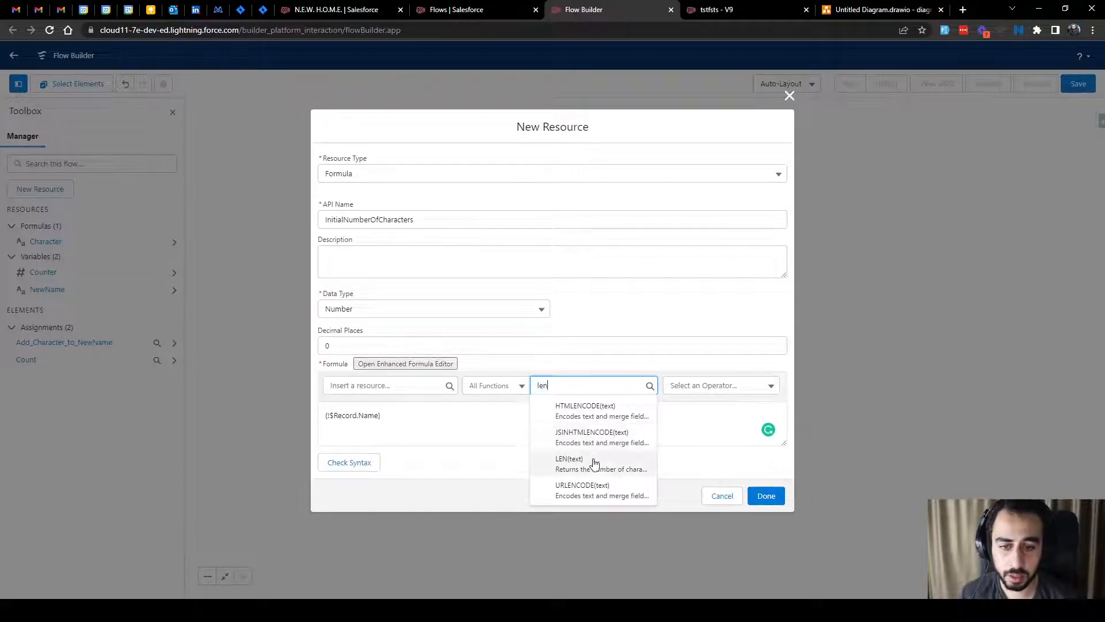
click(592, 461)
Move {!$Record.Name} into the function so the formula reads LEN({!$Record.Name}), and save the resource
drag(380, 415, 299, 412)
key(ctrl+c)
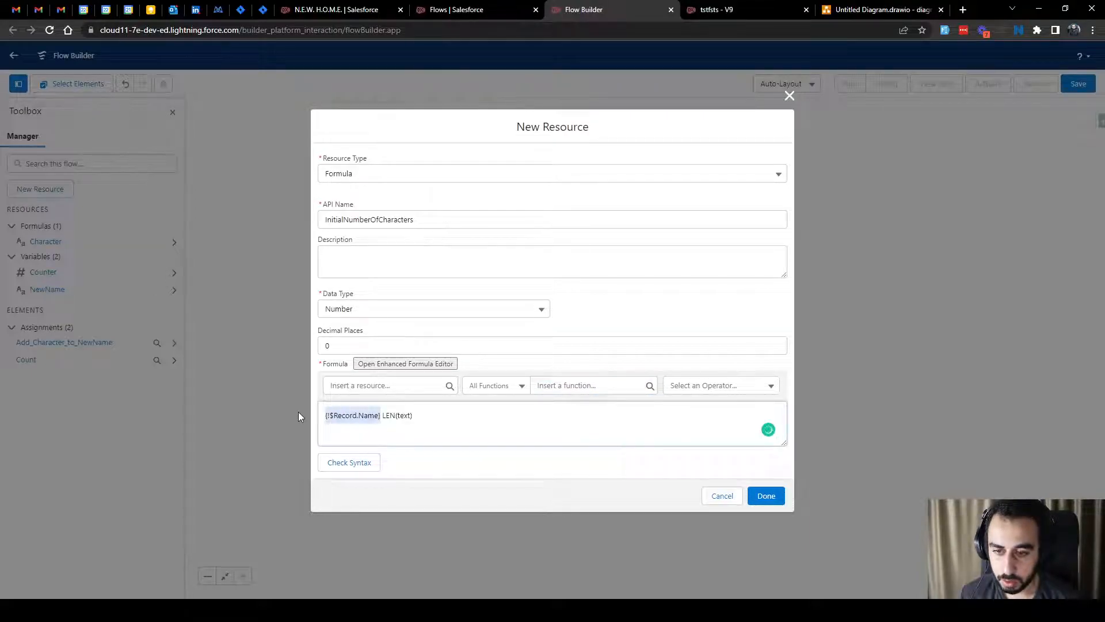
key(BackSpace)
double_click(348, 415)
key(ctrl+v)
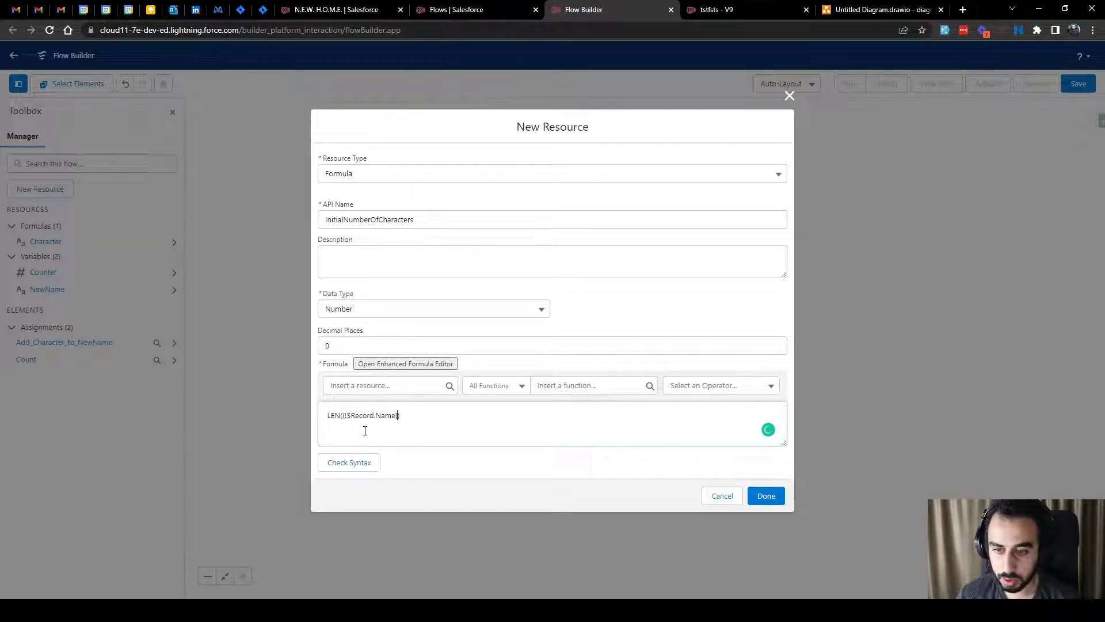
double_click(367, 415)
drag(396, 415, 340, 416)
click(331, 415)
click(766, 496)
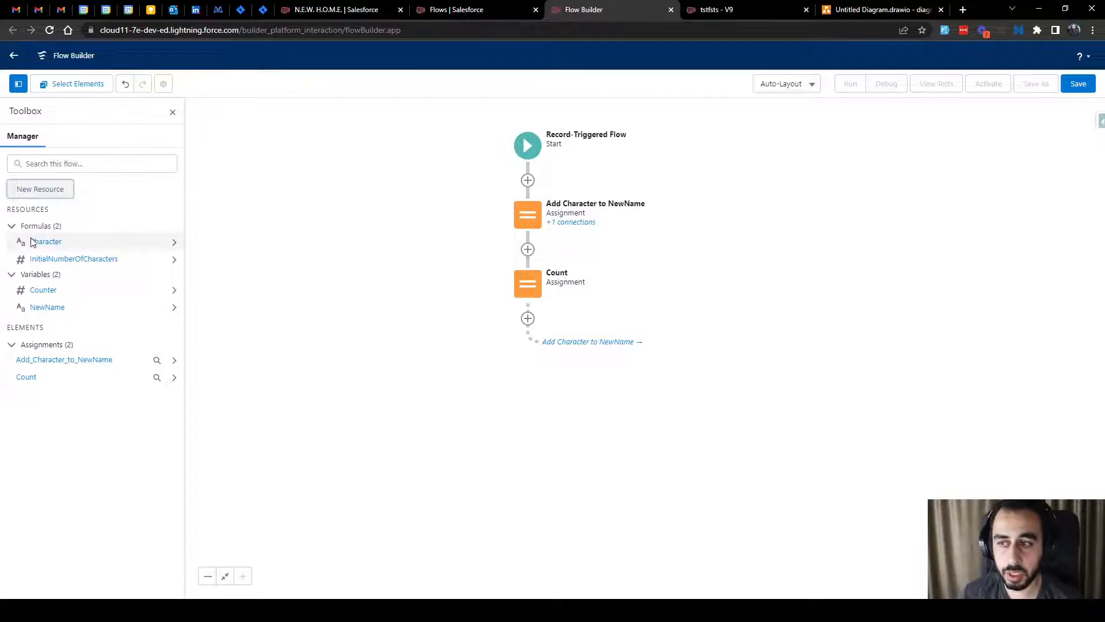
Add a Decision element after the Count assignment and label it "Reached Inital number of characters?"
click(528, 319)
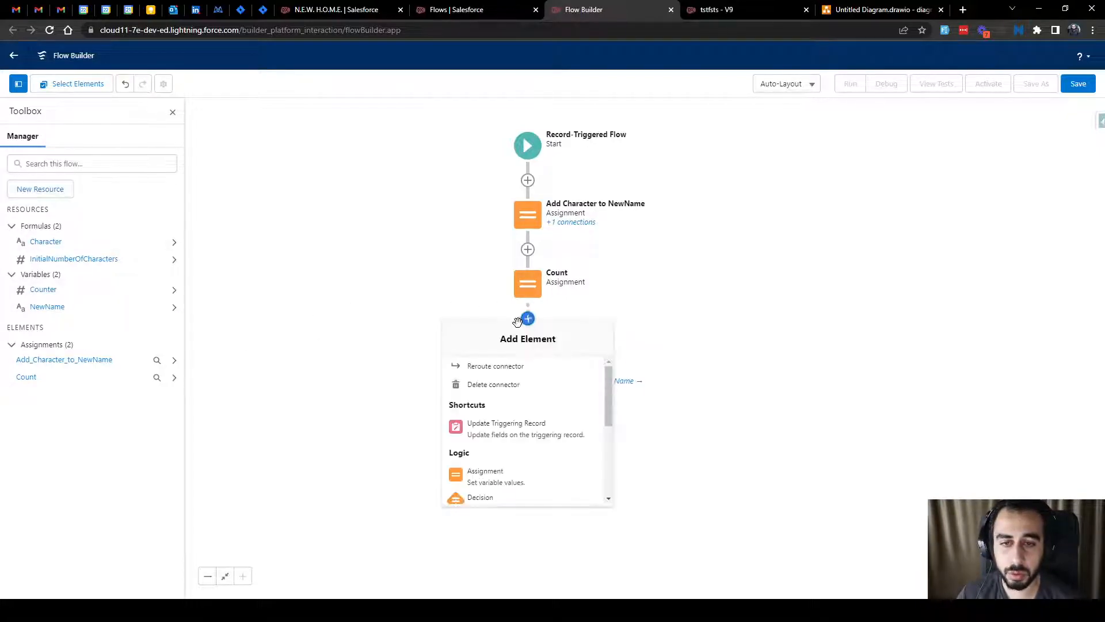
scroll(498, 490, down, 1)
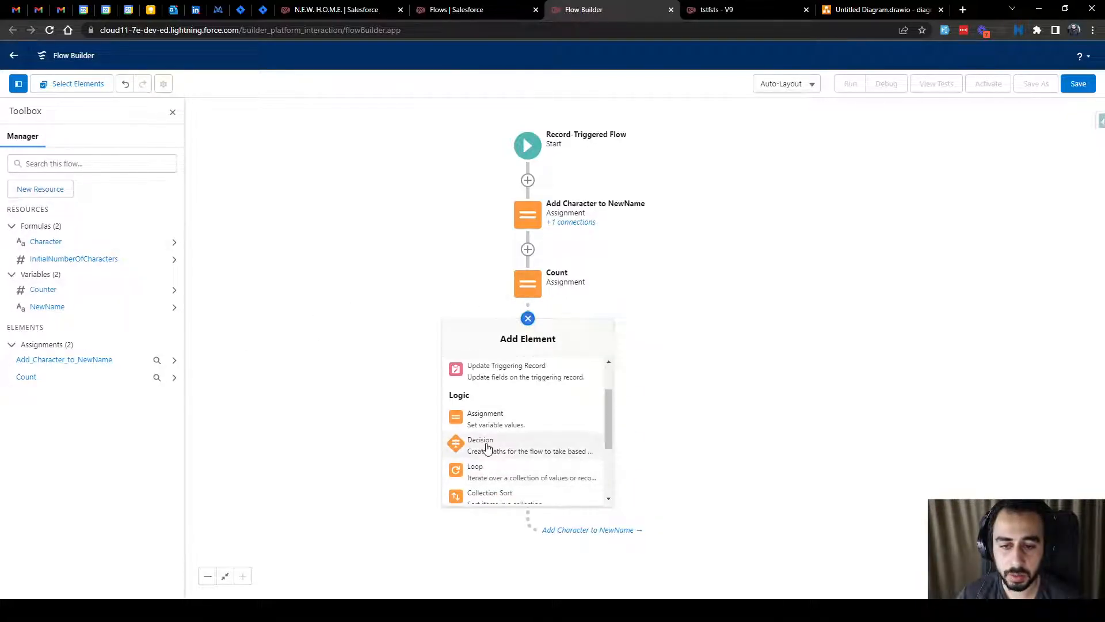
click(487, 442)
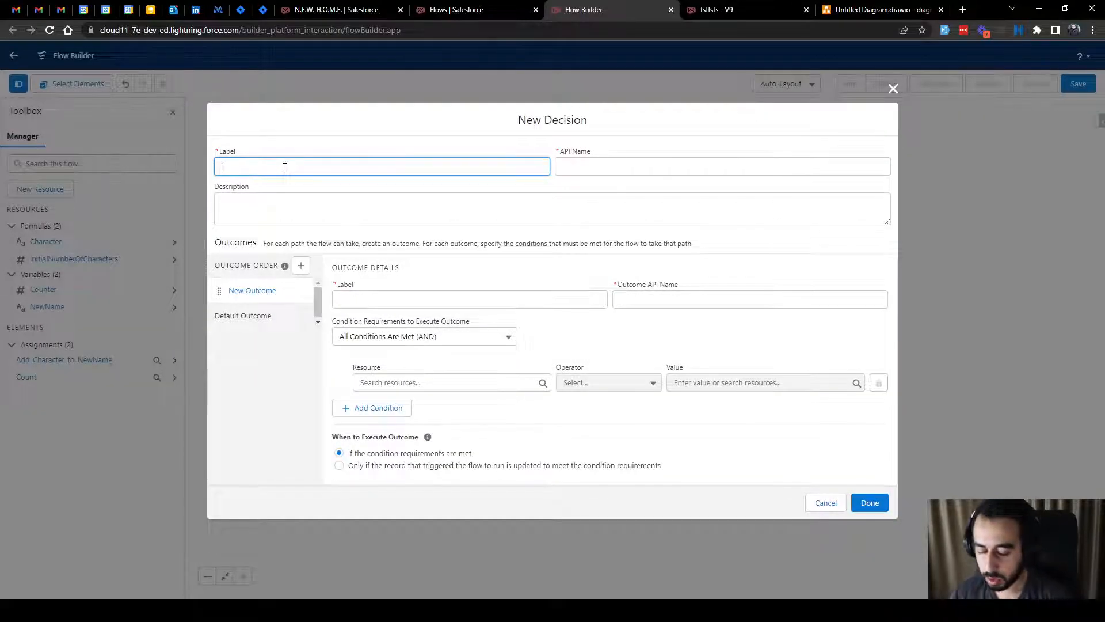
text(Reac)
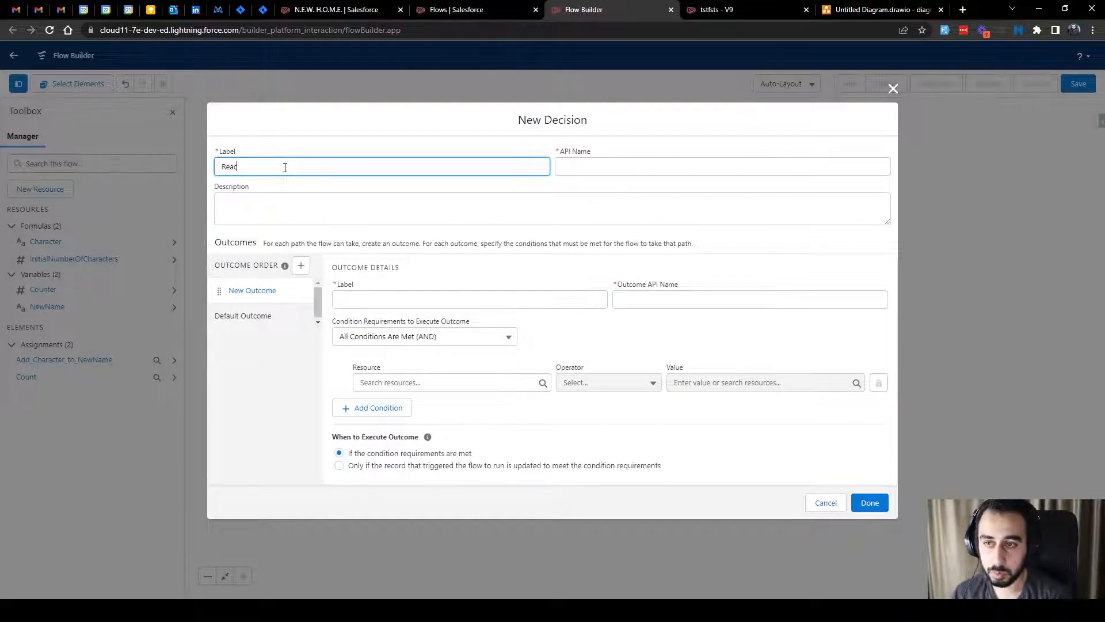
text(hed Inital numb)
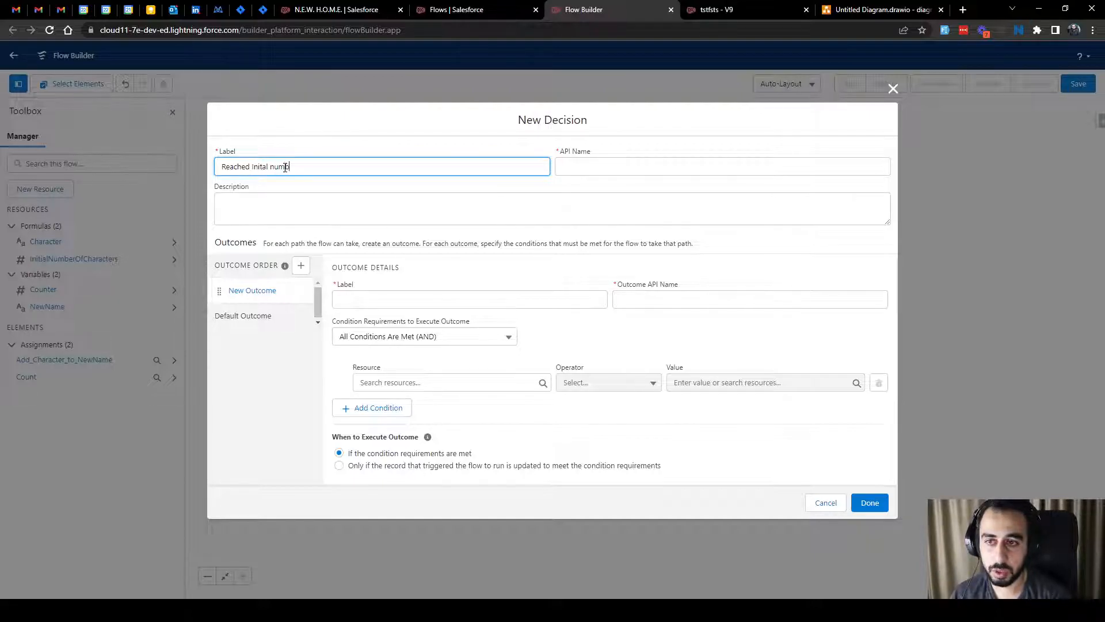
text(er of charactee)
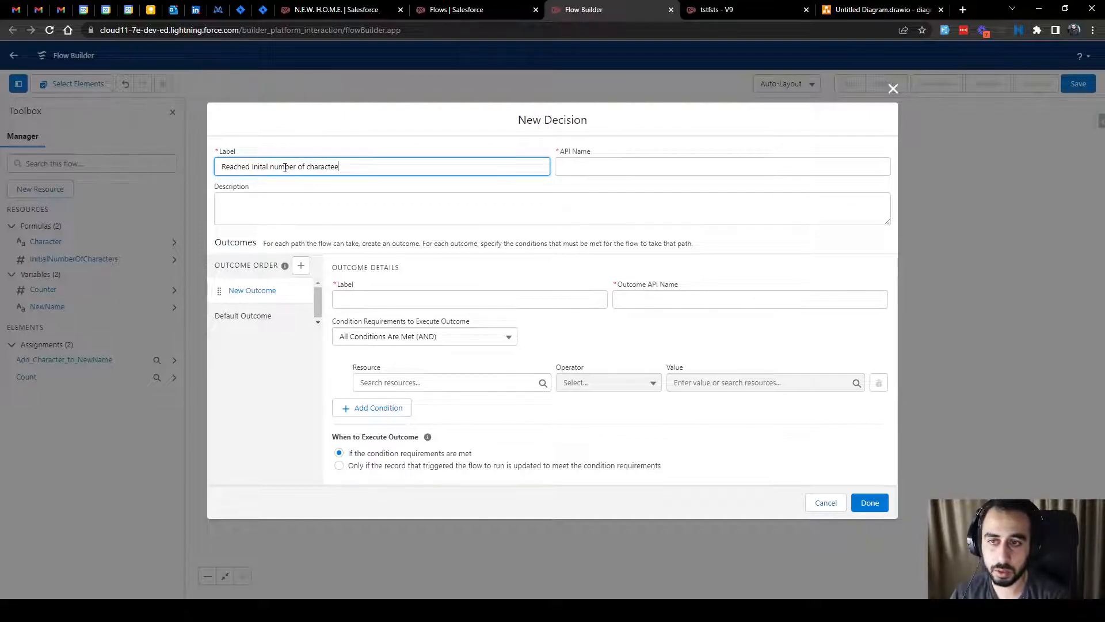
key(BackSpace)
text(rs?)
Label the decision's first outcome Yes and its default outcome No
click(404, 297)
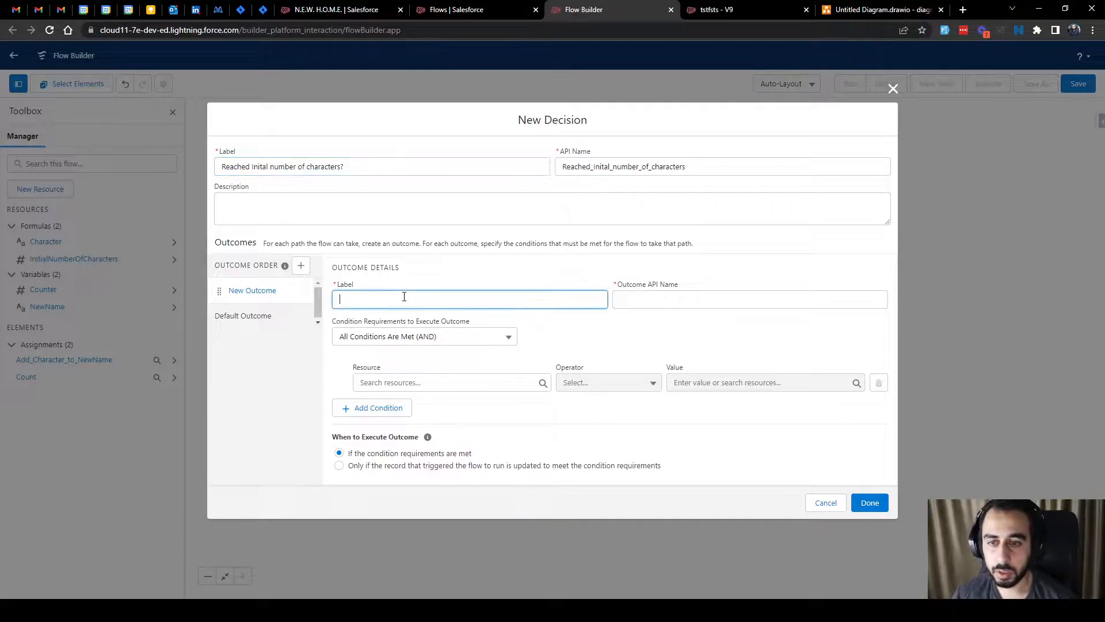
text(Yes)
click(243, 315)
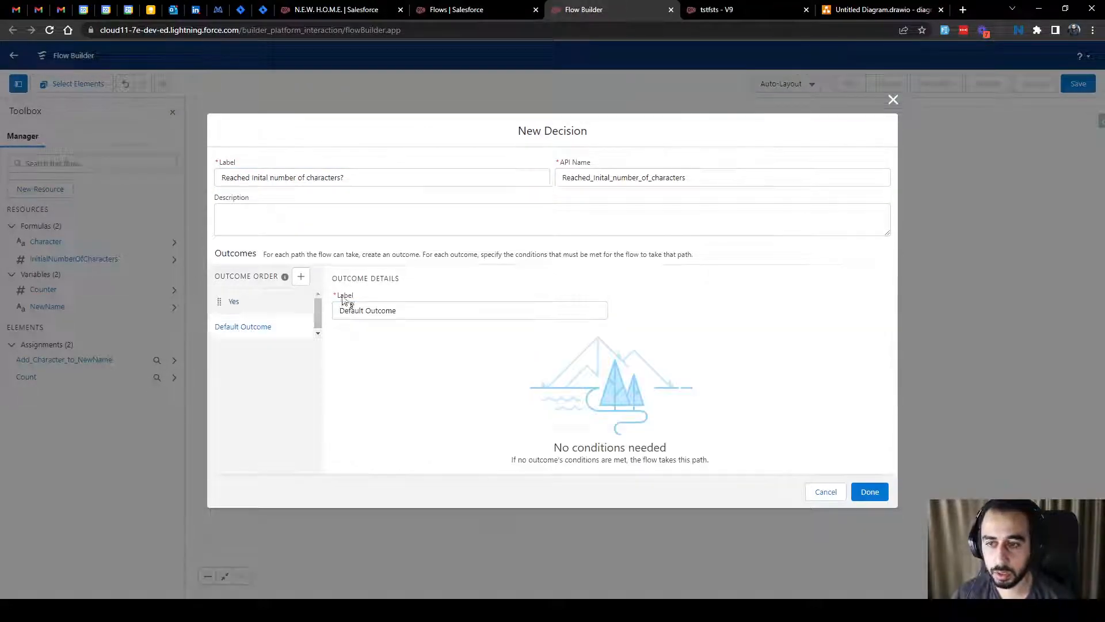
triple_click(353, 307)
text(No)
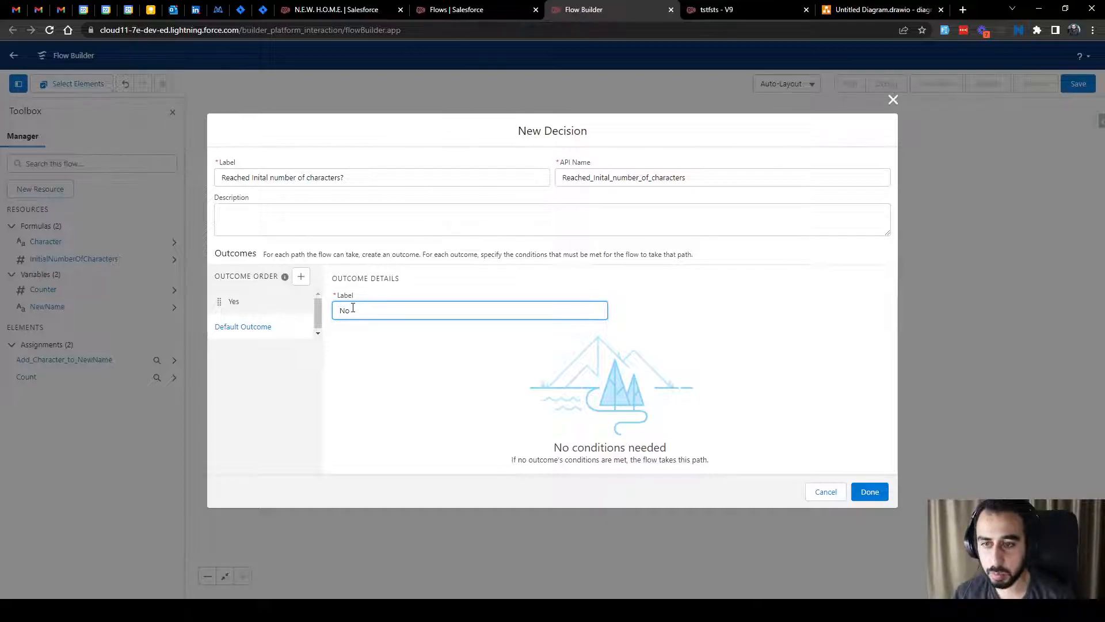
Set the Yes outcome's condition to Counter Equals InitialNumberOfCharacters and finish the decision
click(252, 309)
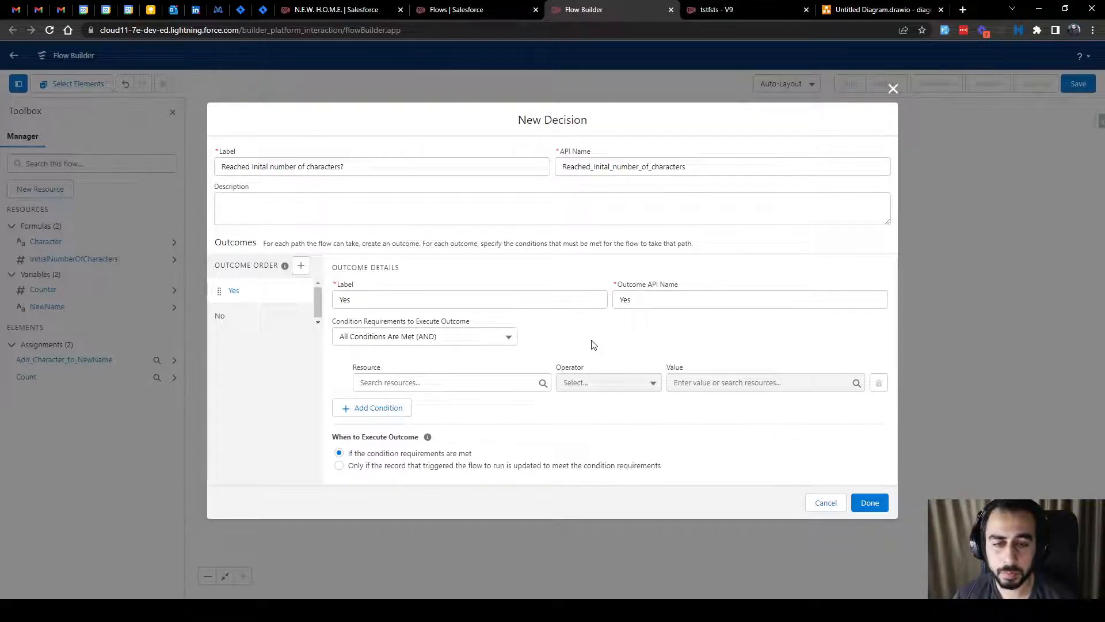
click(439, 383)
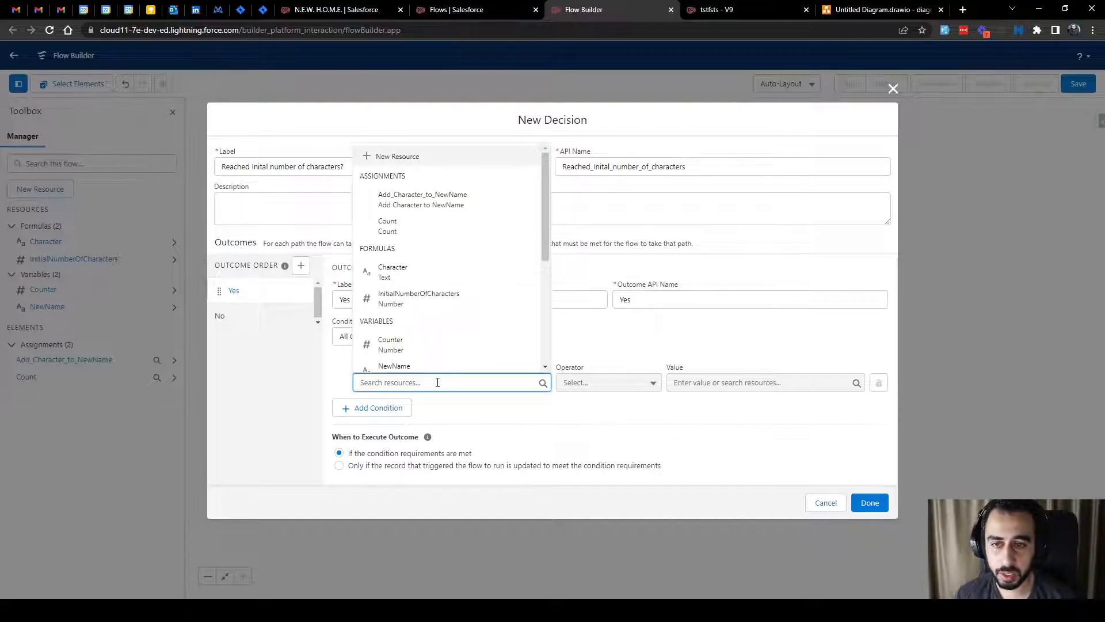
click(390, 344)
click(628, 384)
click(723, 409)
click(698, 383)
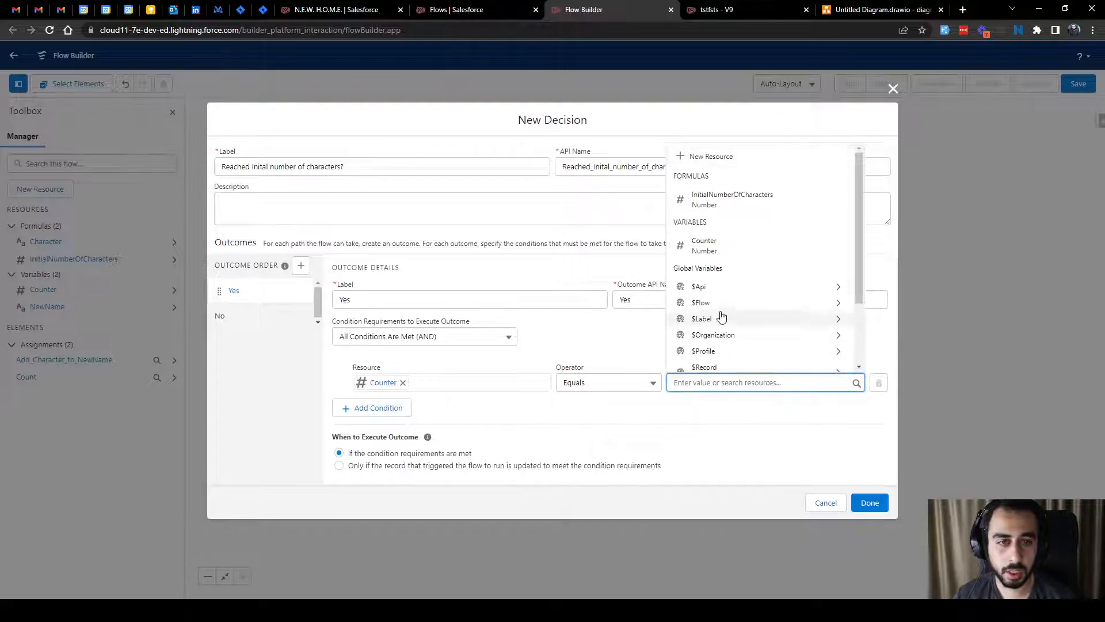
click(722, 208)
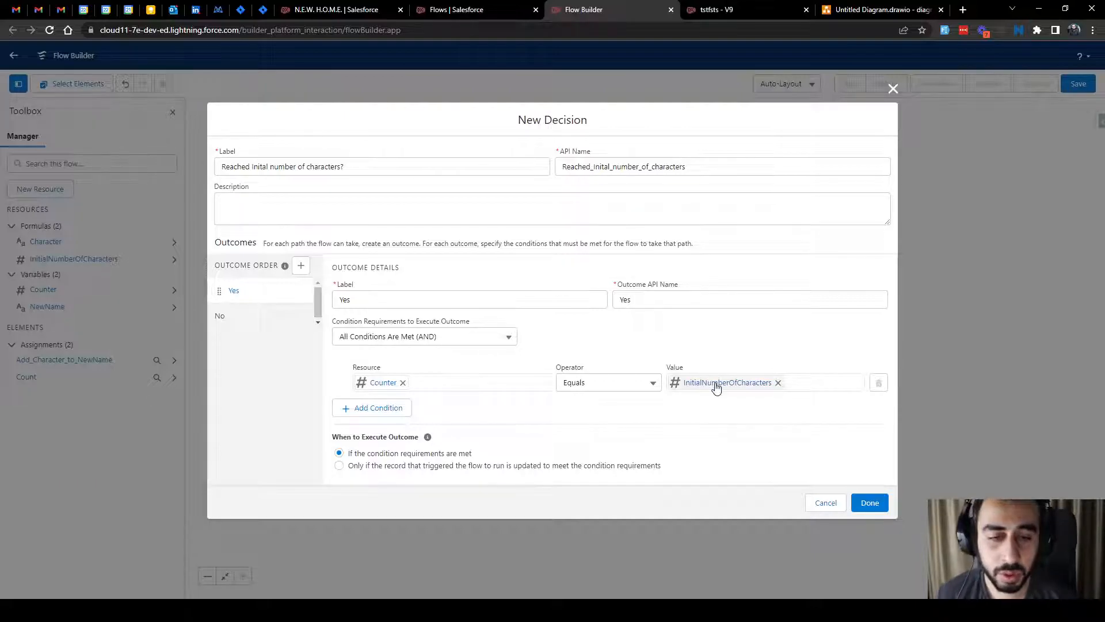
click(869, 502)
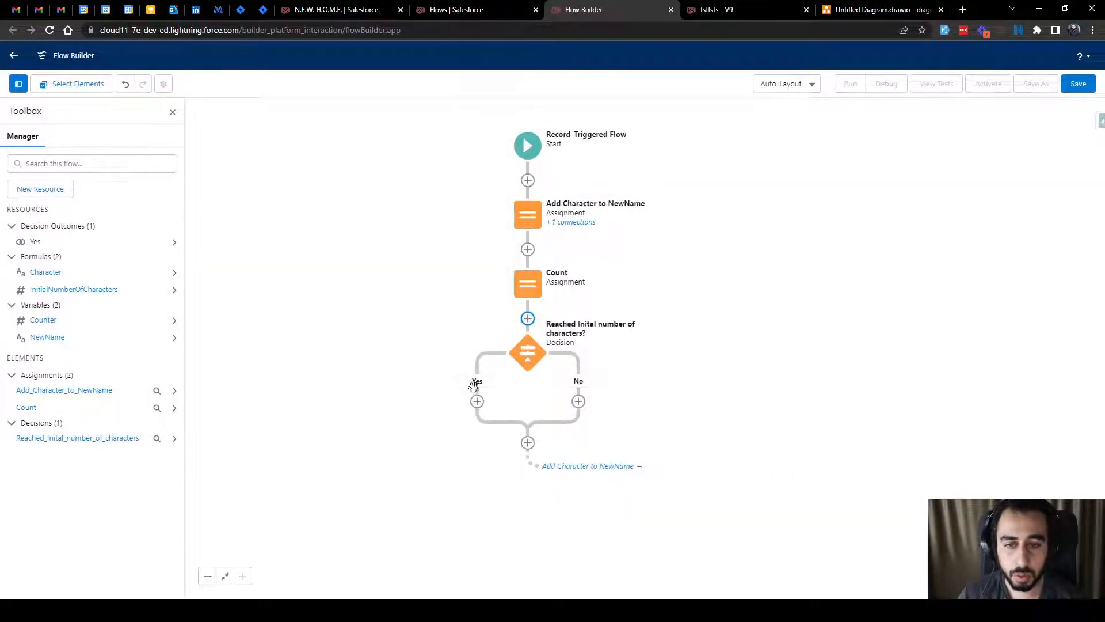
Add an End element on the Yes path of the "Reached Inital number of characters?" decision
click(477, 401)
scroll(438, 498, down, 5)
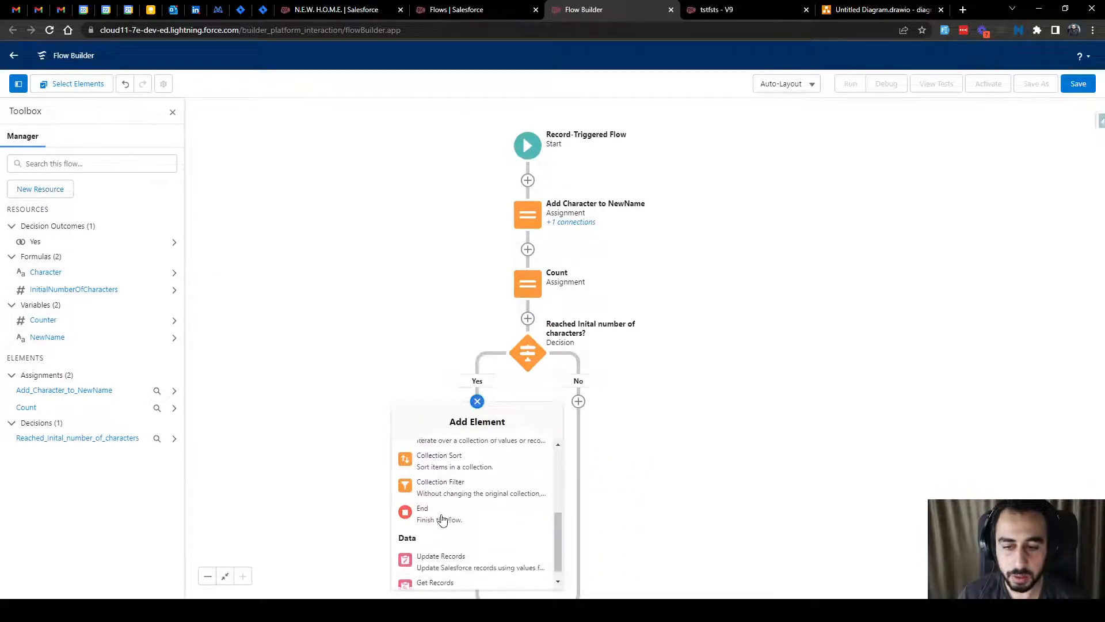
click(436, 506)
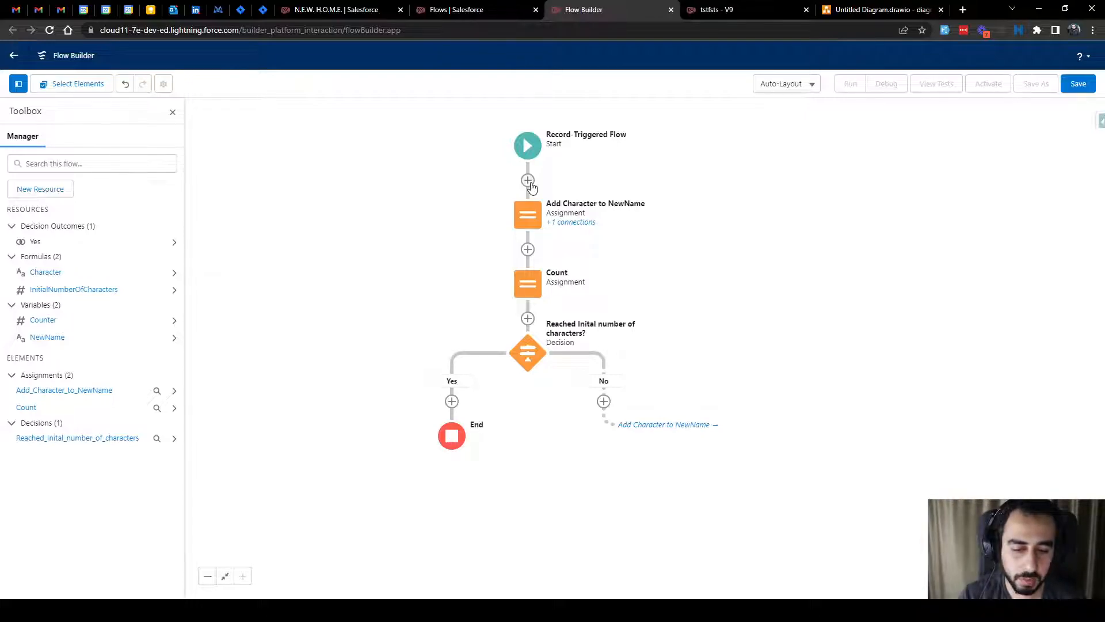
Add a Decision element between Start and Add Character to NewName, with the Character formula as its condition resource
click(528, 181)
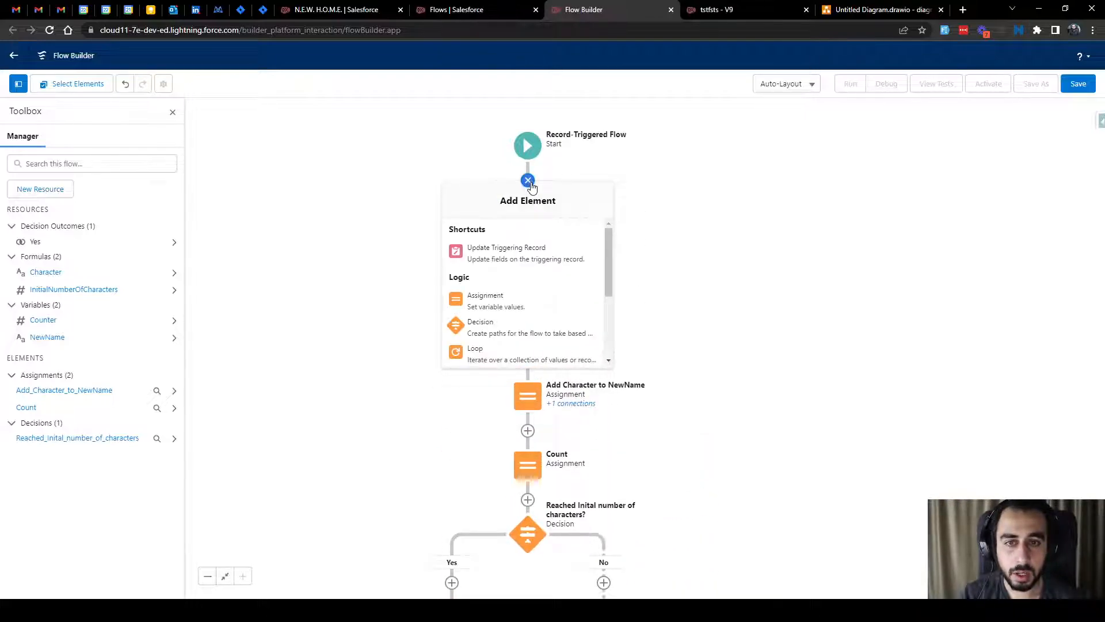
click(804, 260)
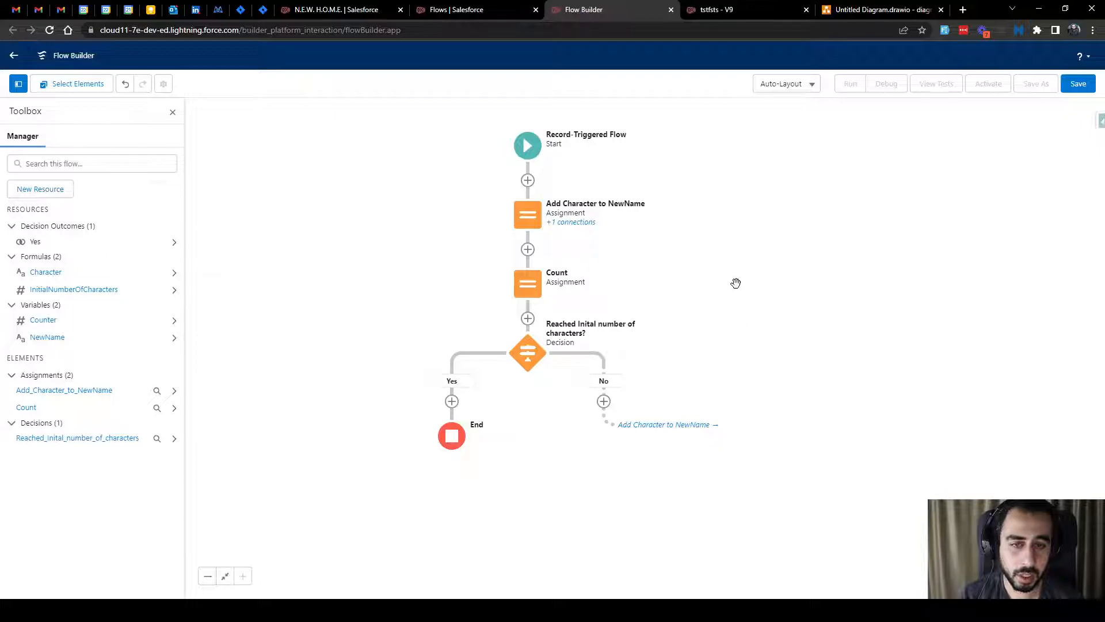
click(527, 180)
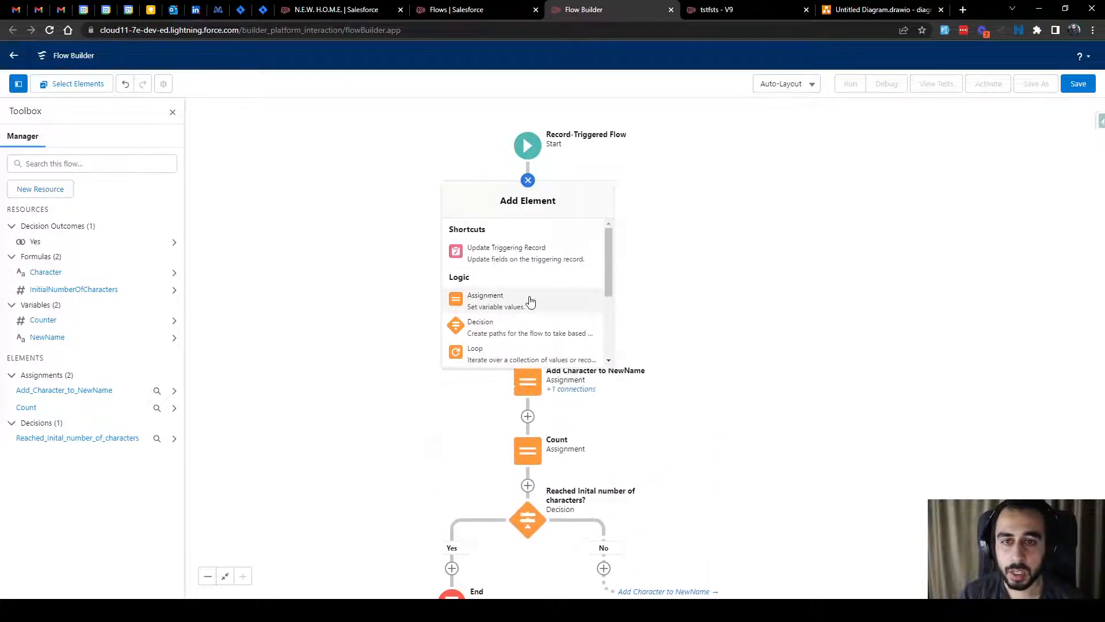
click(496, 321)
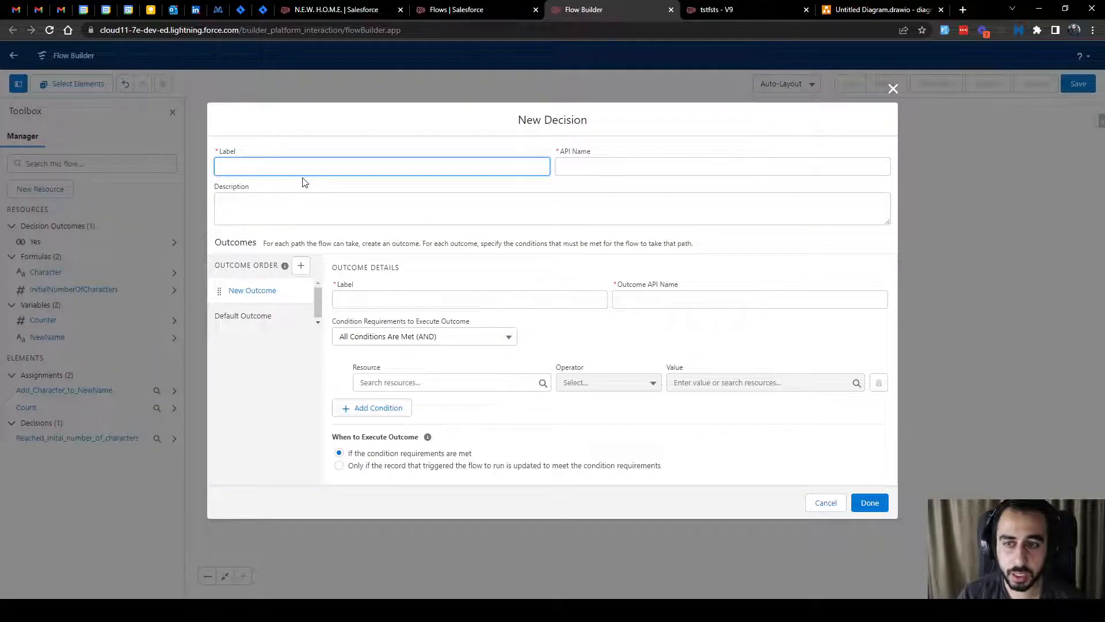
click(471, 383)
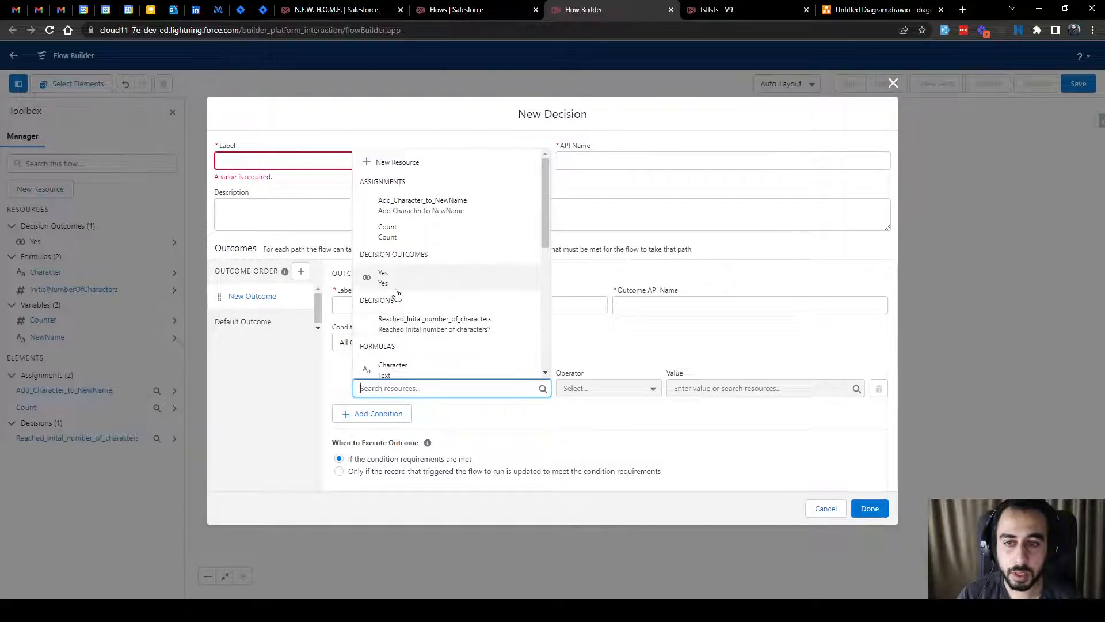
scroll(407, 311, down, 1)
click(407, 311)
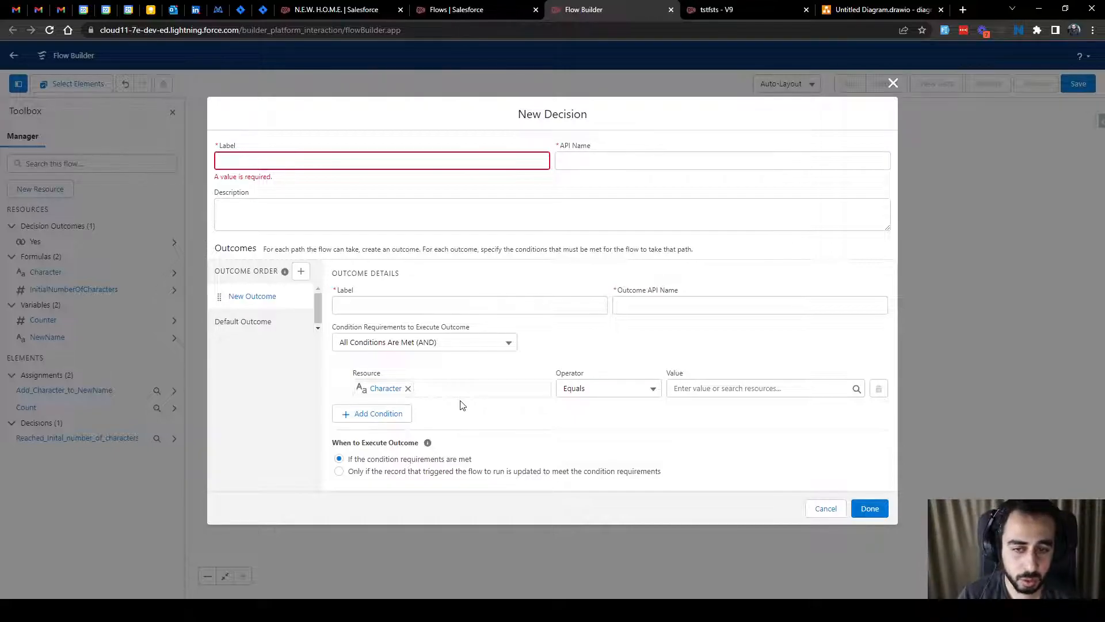
Label the new decision "Is this a space dot?"
click(350, 162)
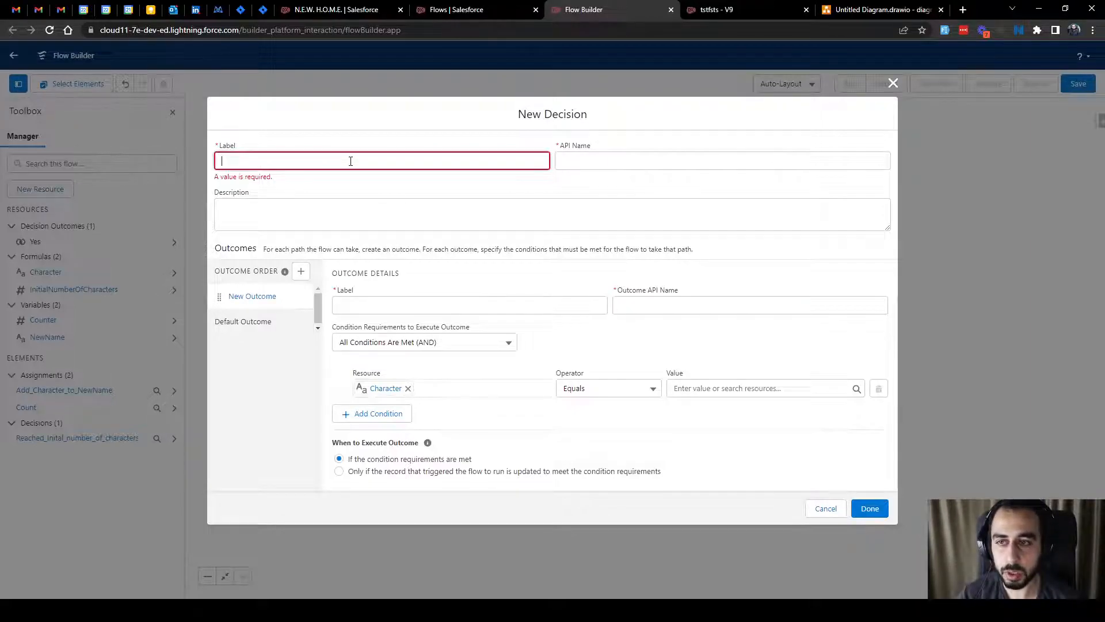
text(Is this )
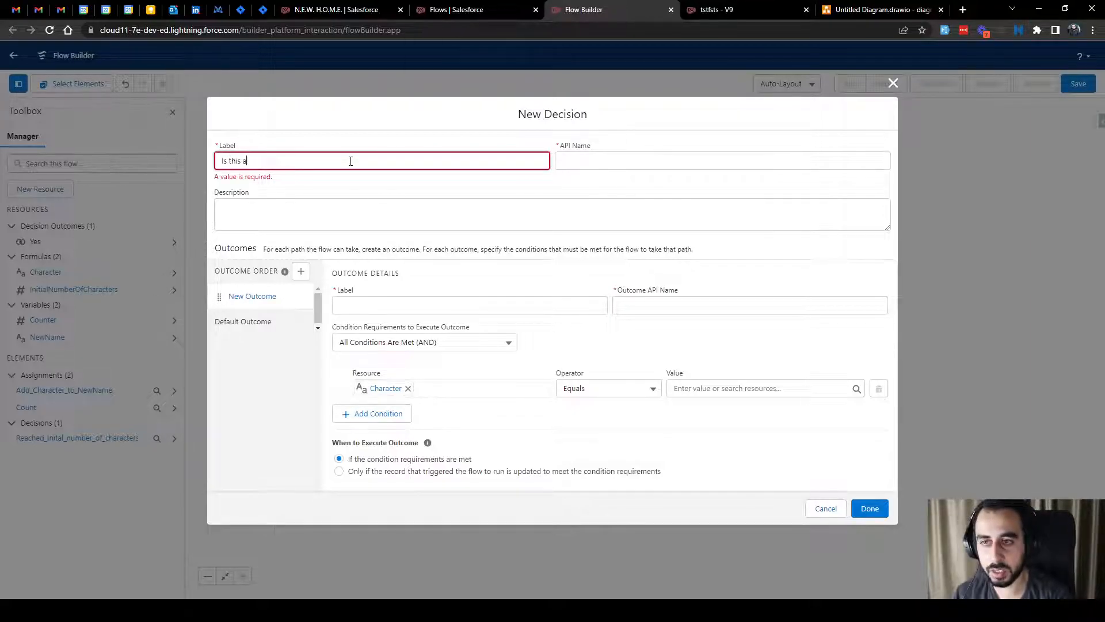
text(a space dot?)
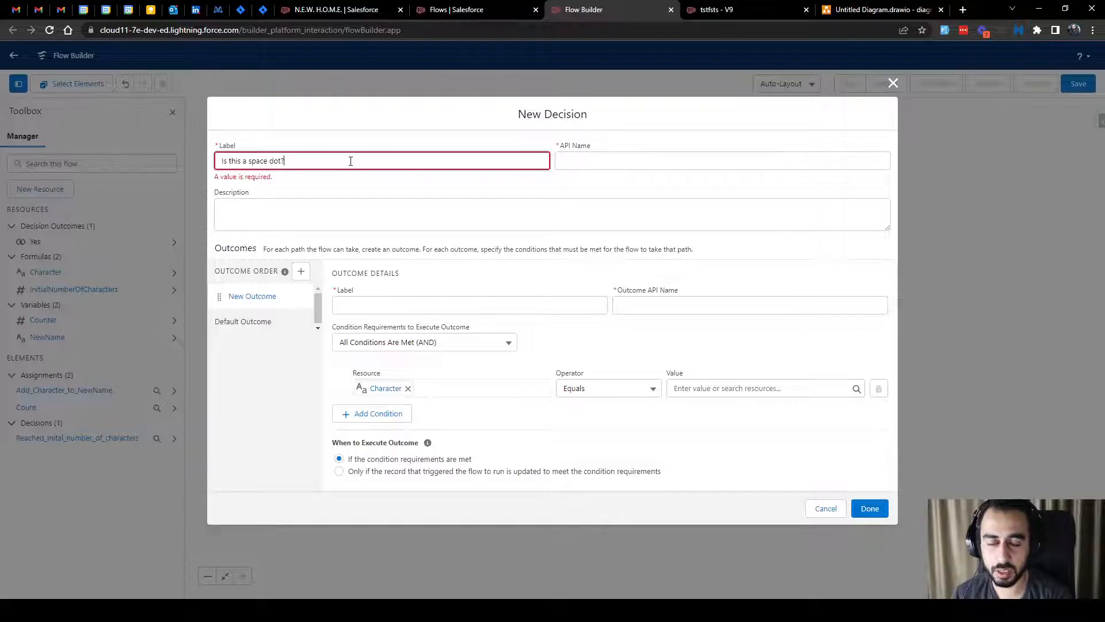
Label the decision's first outcome Yes with API name Yes0, and its default outcome No
click(414, 303)
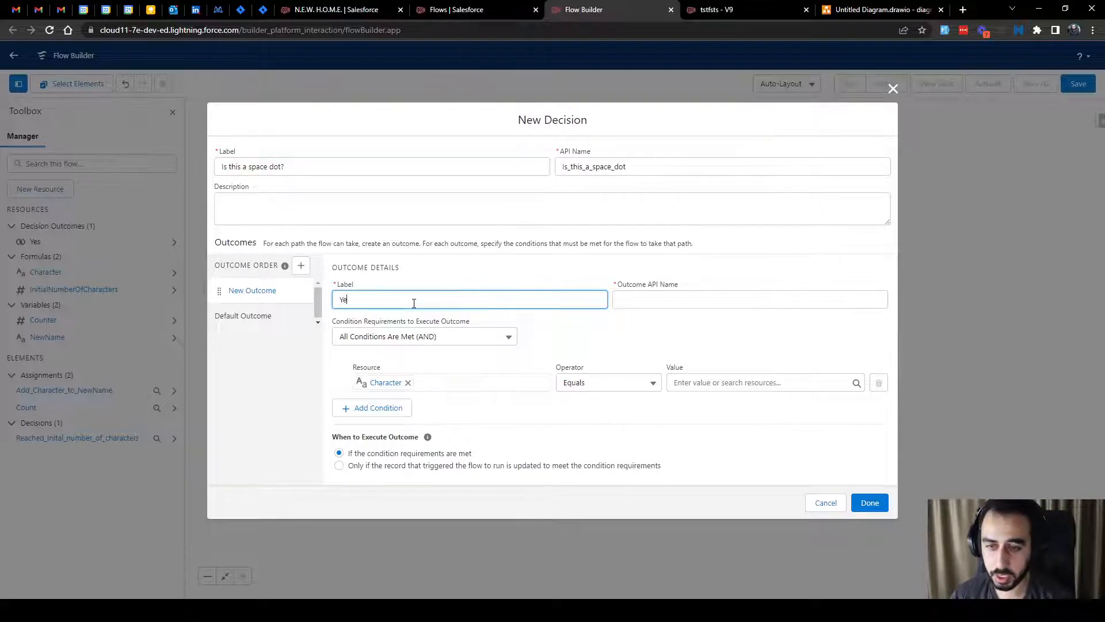
click(659, 302)
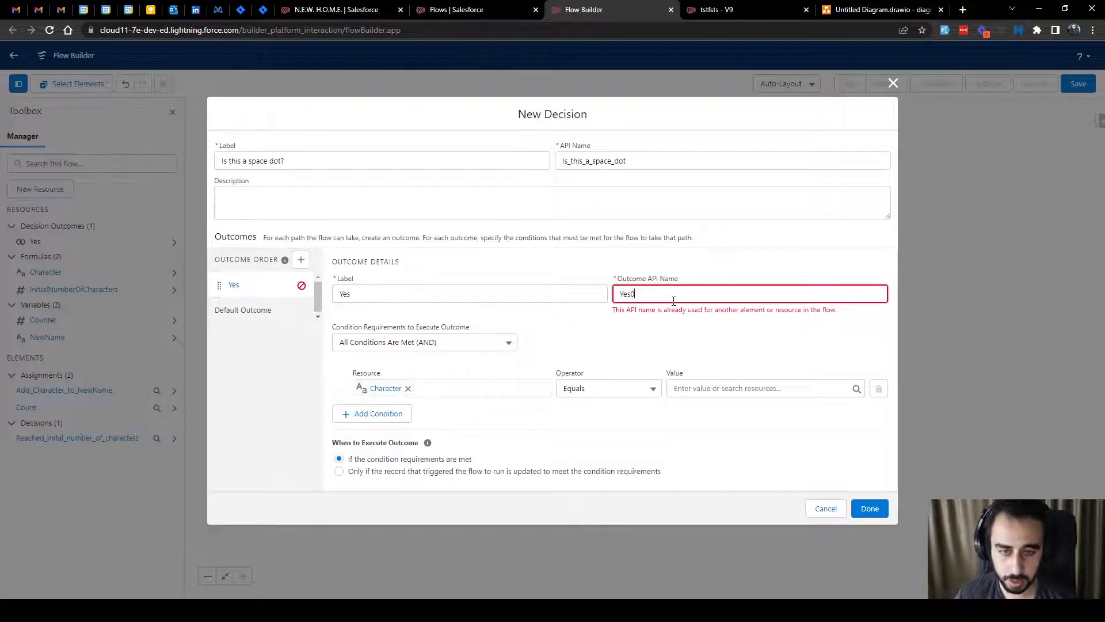
click(242, 309)
triple_click(377, 312)
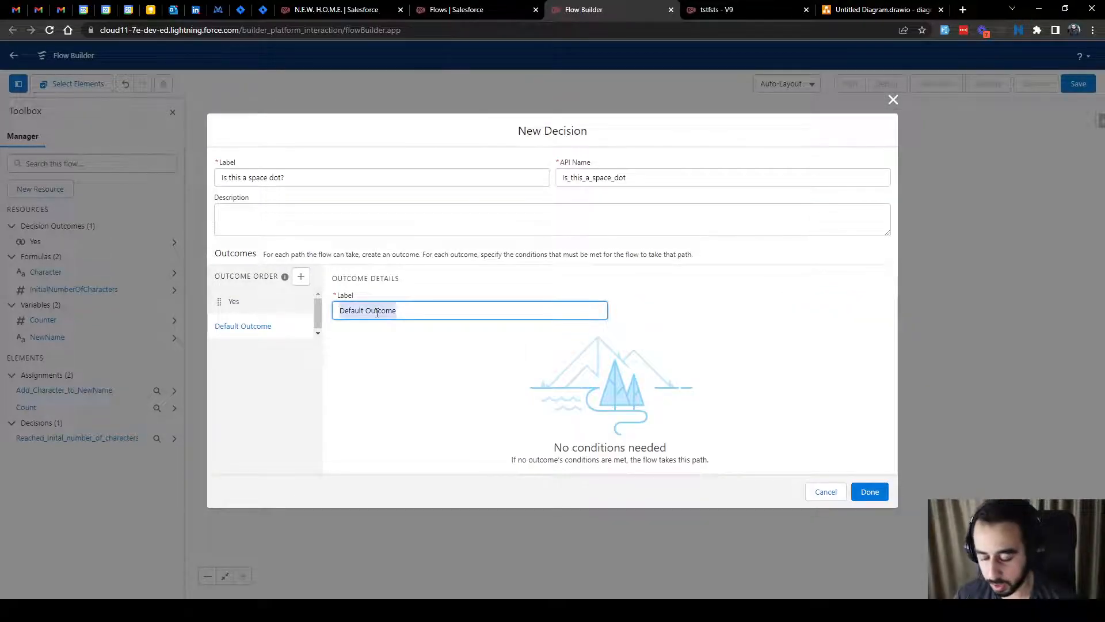
text(No)
click(289, 302)
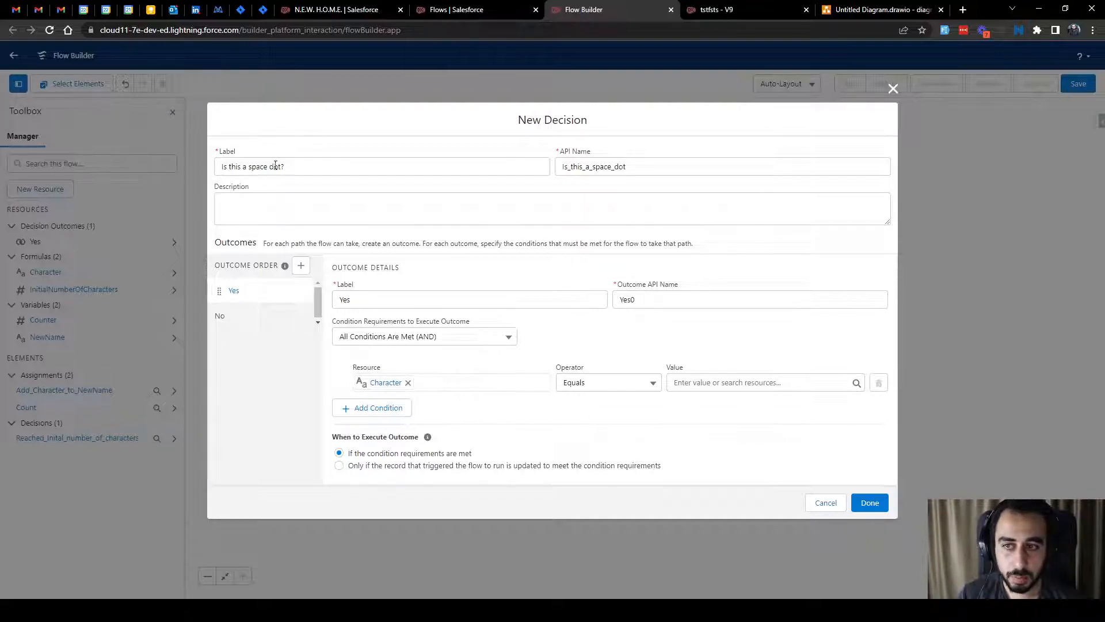
Set the Yes outcome's condition value to a space so Character Equals a space, and finish the decision
click(718, 381)
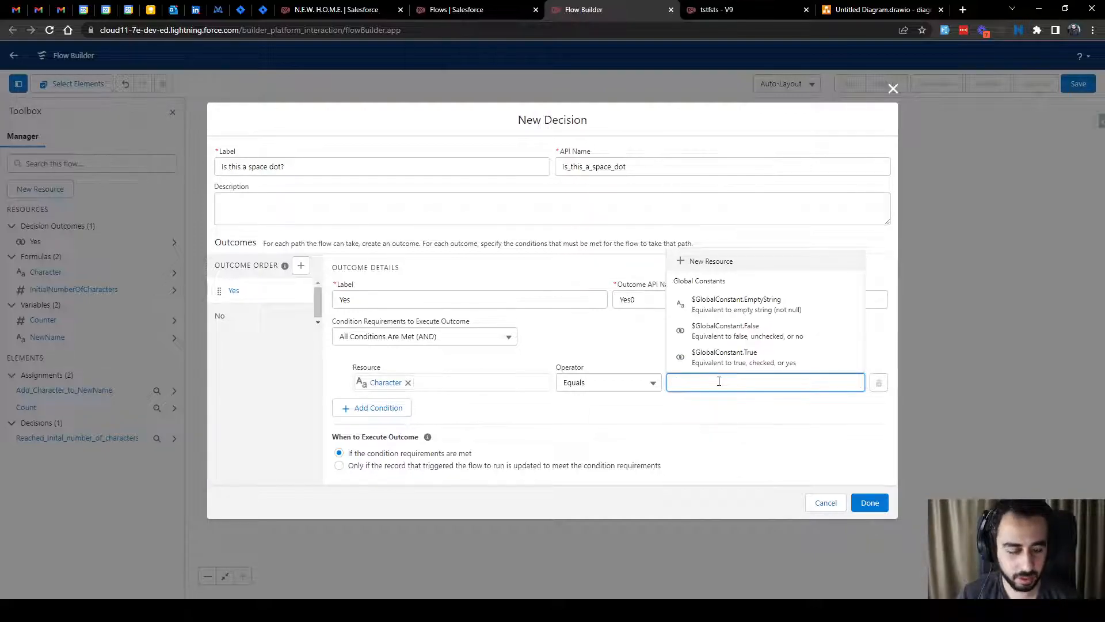
text(.)
click(684, 346)
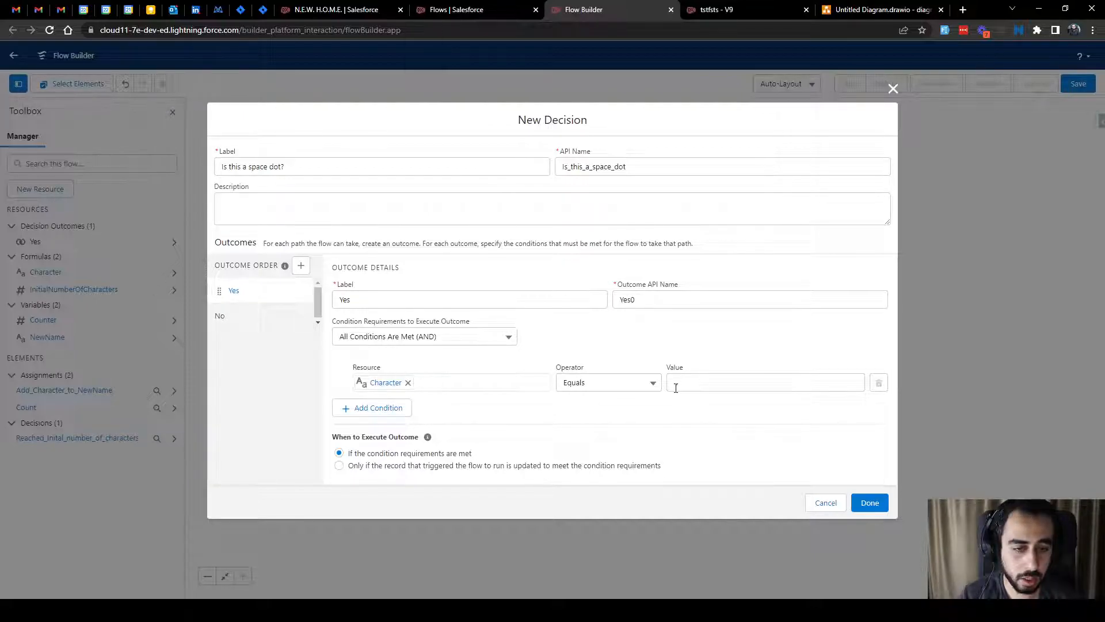
click(870, 503)
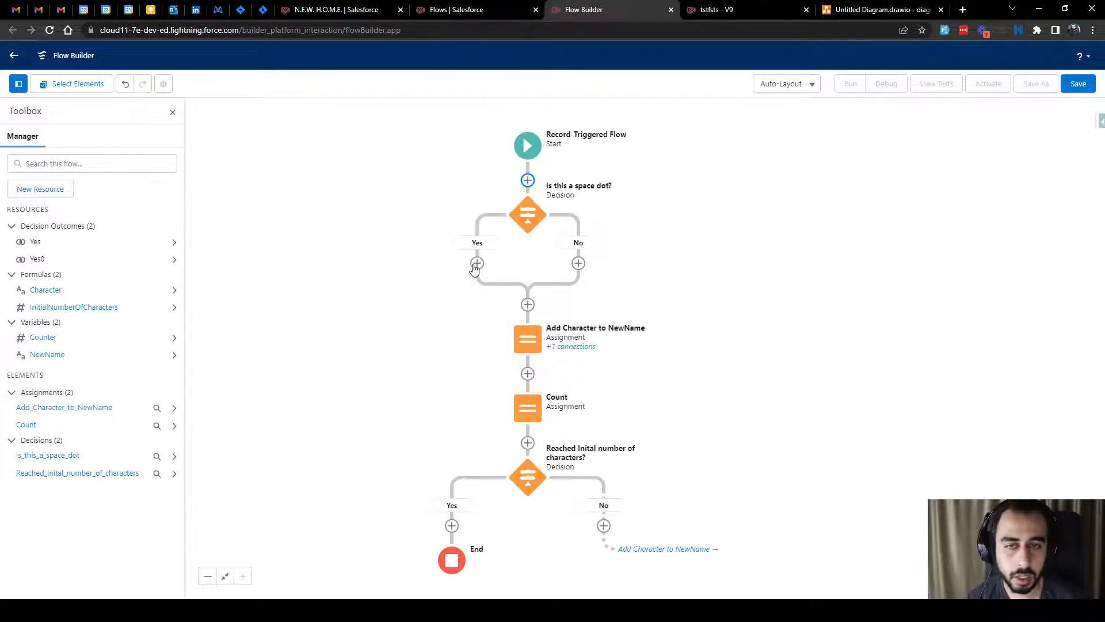
Copy the Add Character to NewName assignment and paste it into the Yes branch of "Is this a space dot?"
double_click(527, 339)
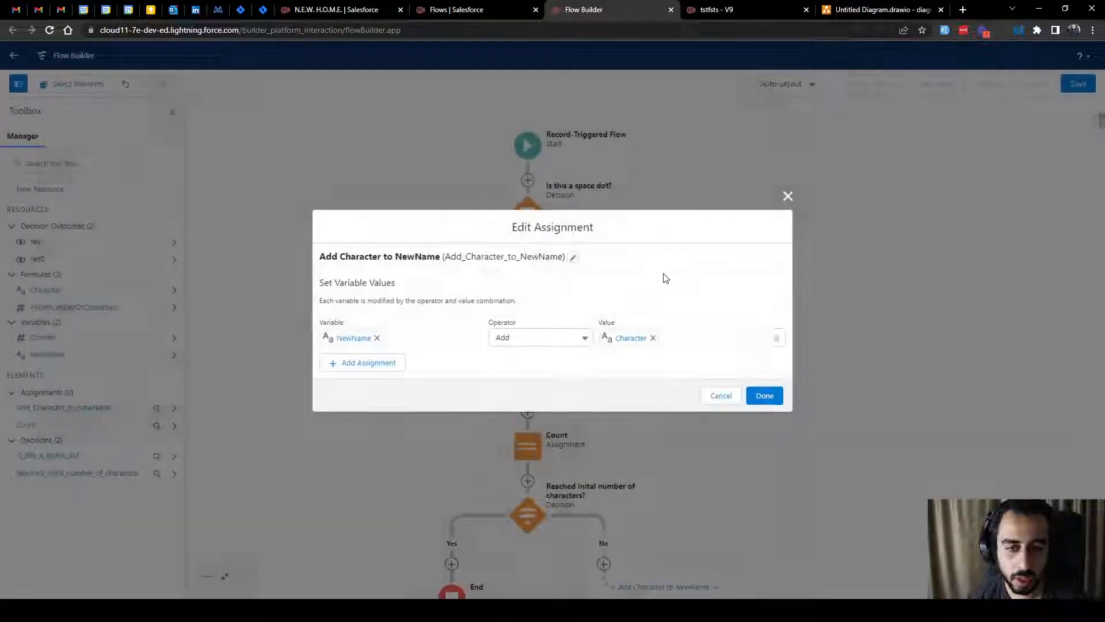
click(788, 197)
click(527, 339)
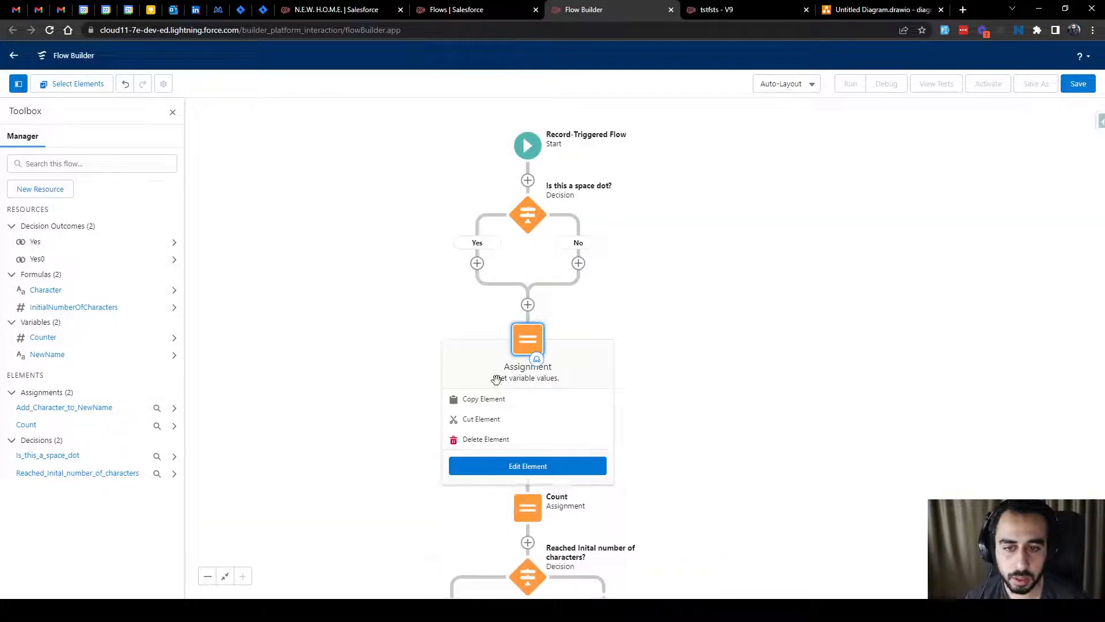
click(478, 399)
click(477, 263)
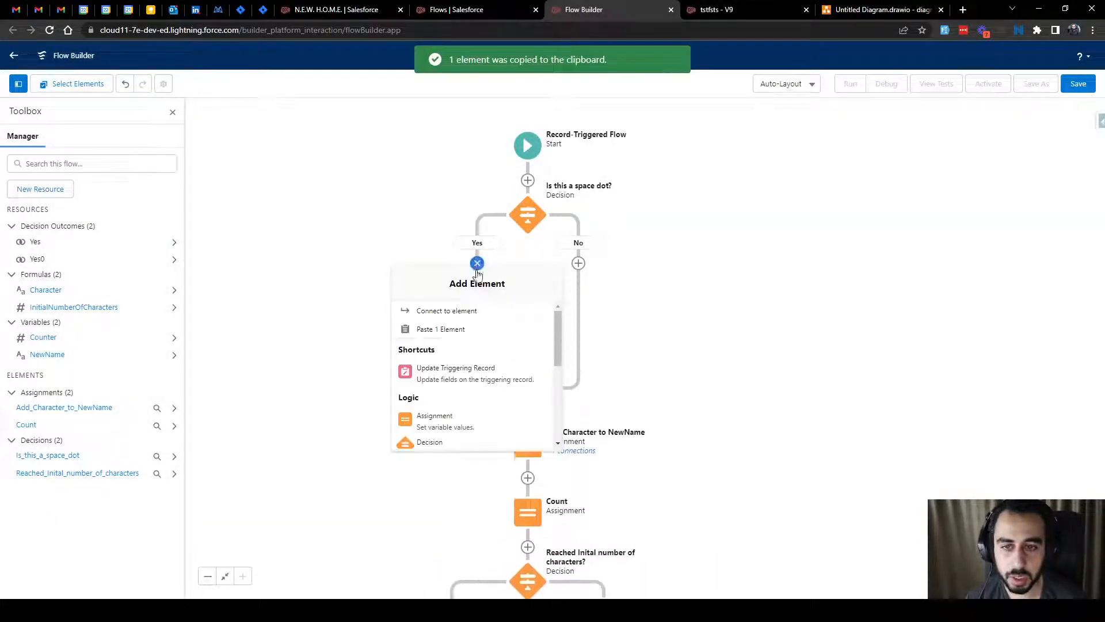
click(446, 329)
Relabel the pasted assignment "Add space only to NewName" and regenerate its API name as Add_space_only_to_NewName
double_click(451, 300)
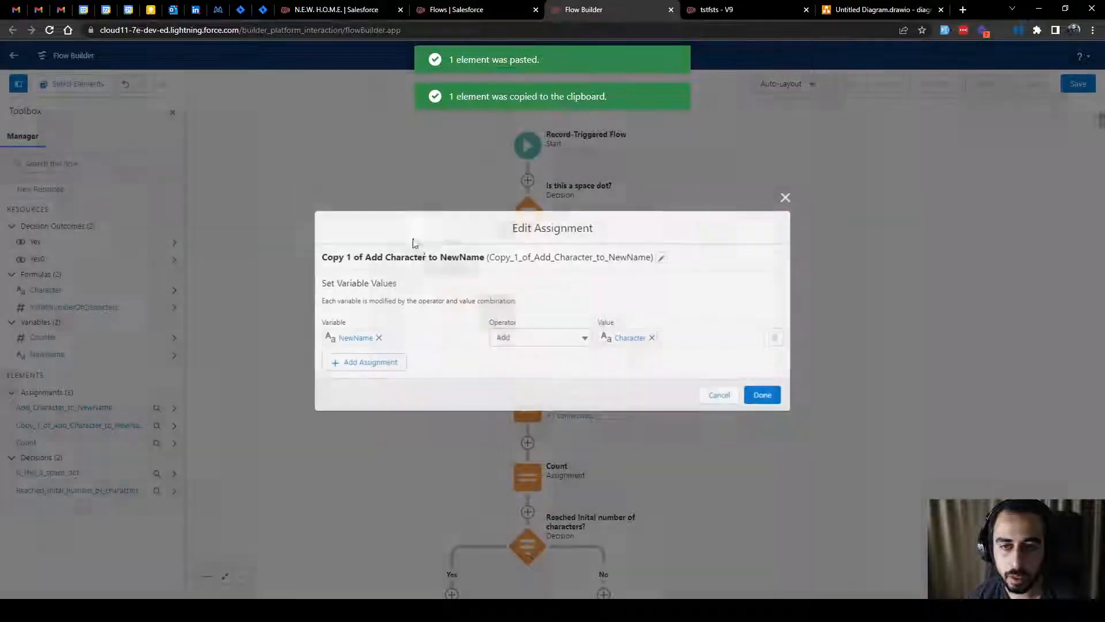
click(661, 257)
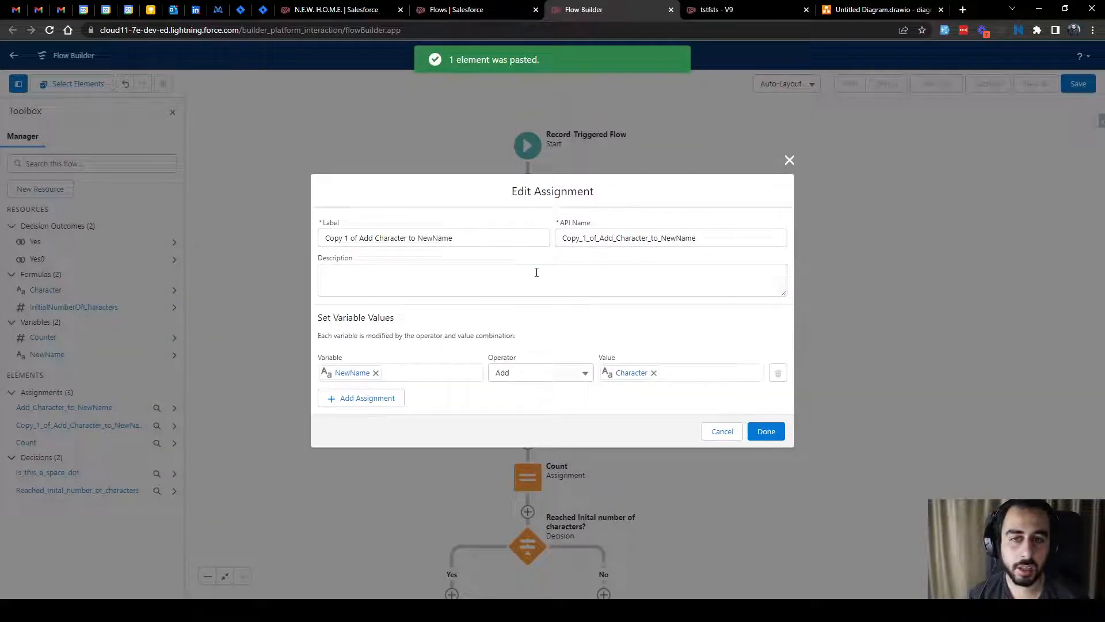
triple_click(464, 239)
click(394, 237)
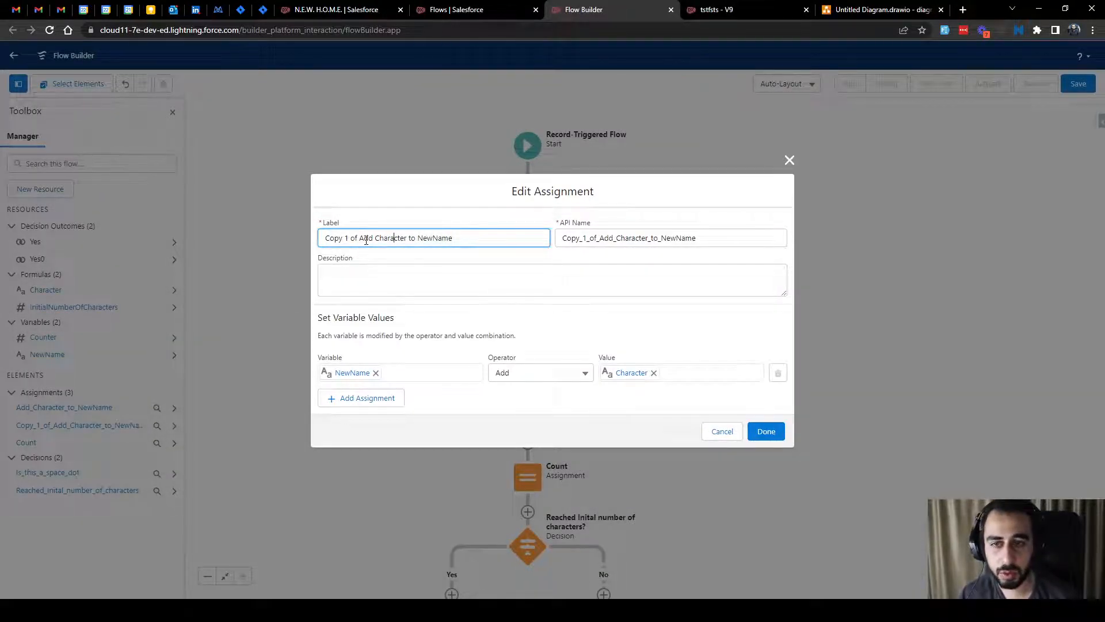
drag(356, 239, 305, 244)
key(BackSpace)
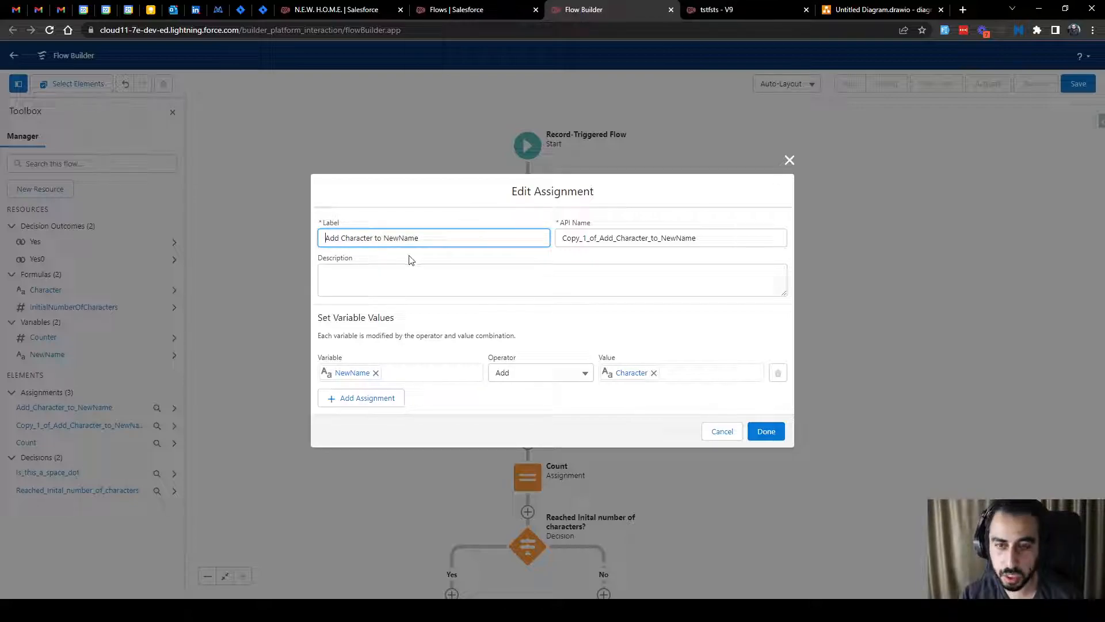
double_click(363, 240)
text(space in)
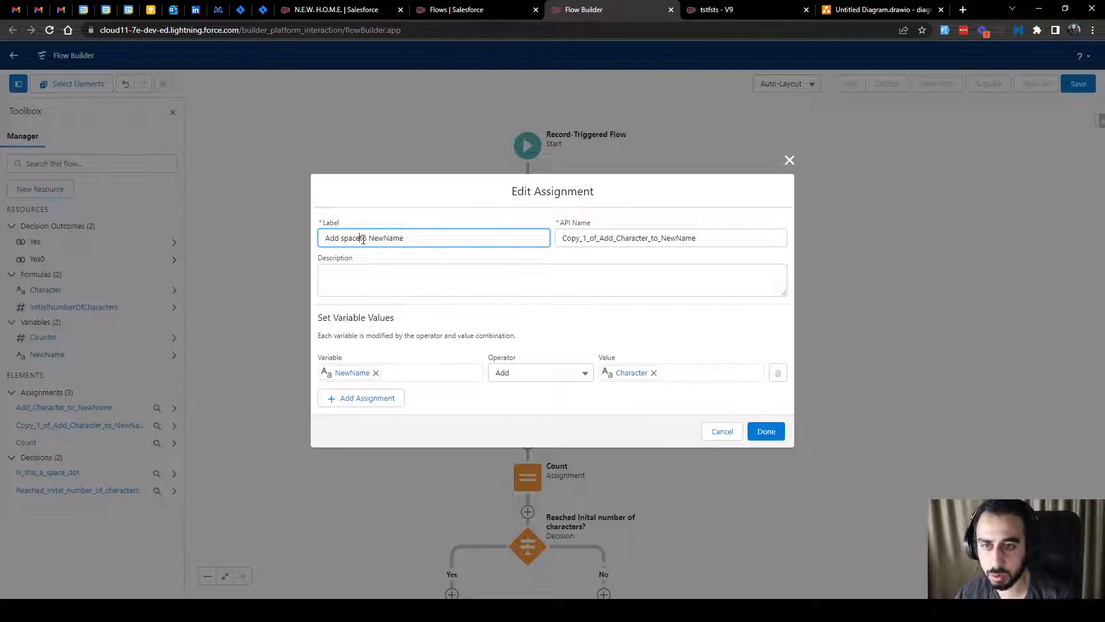
text(ly)
triple_click(682, 236)
key(BackSpace)
click(466, 218)
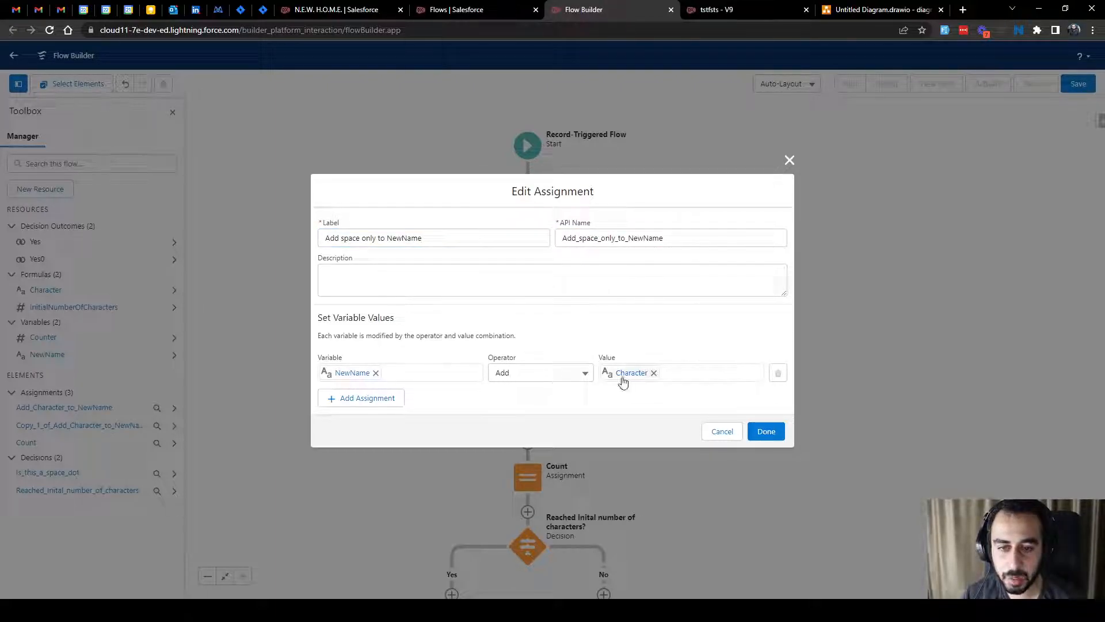
Remove the Character formula from the value of the Add space only to NewName assignment and finish editing it
click(654, 373)
click(741, 408)
click(770, 431)
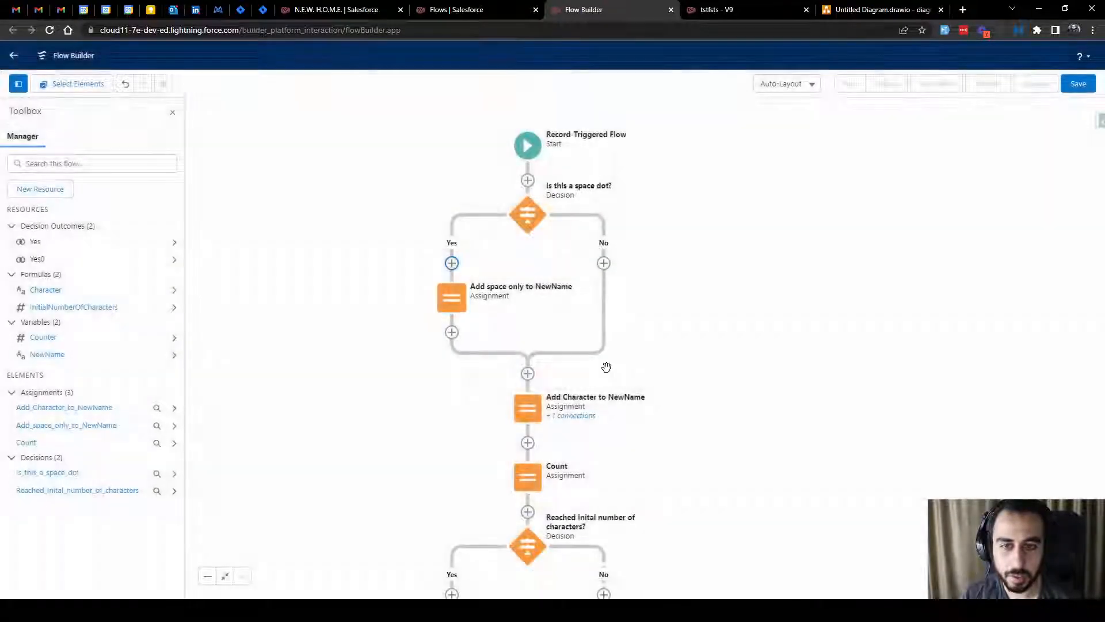
Move the Add Character to NewName assignment into the No branch of "Is this a space dot?" by cutting and pasting it
click(530, 411)
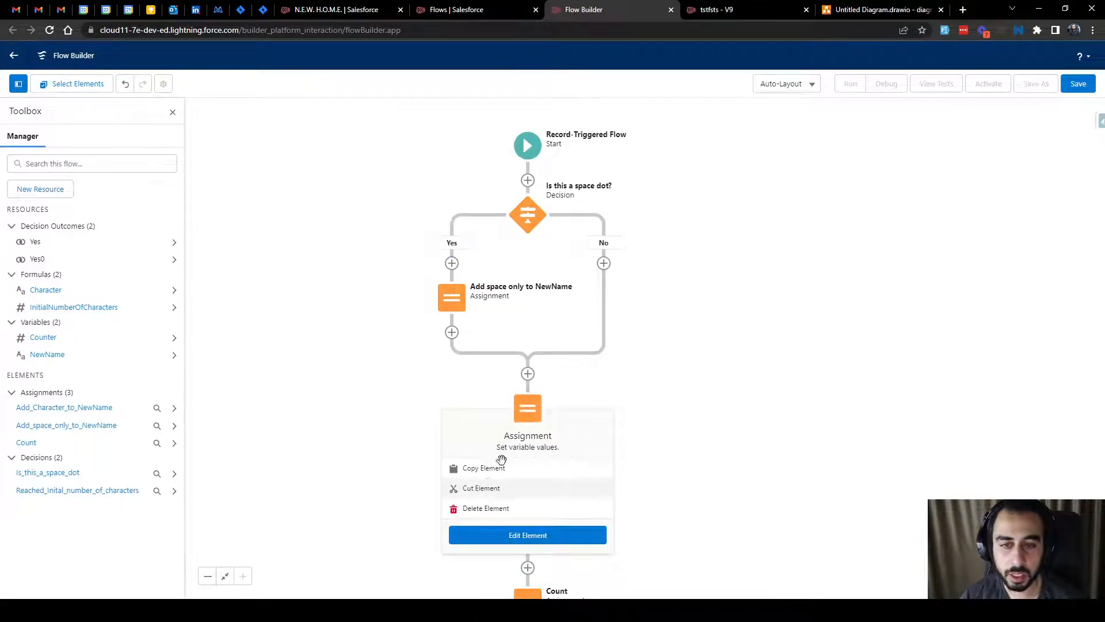
click(482, 488)
click(604, 264)
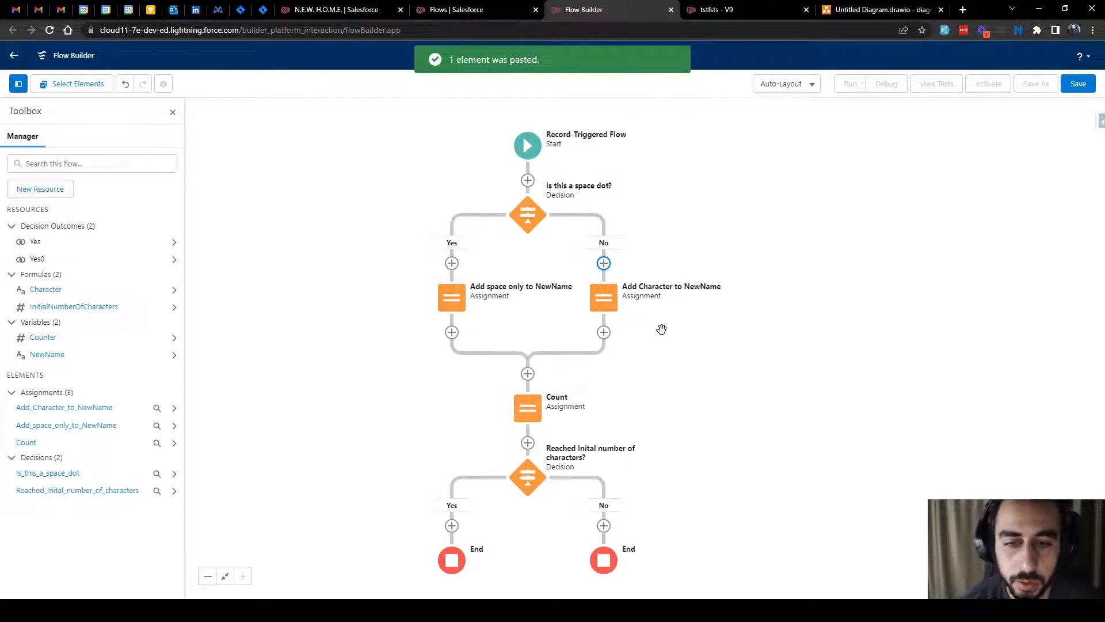
Connect the No outcome of the "Reached Inital number of characters?" decision back to the "Is this a space dot?" decision
scroll(646, 387, down, 2)
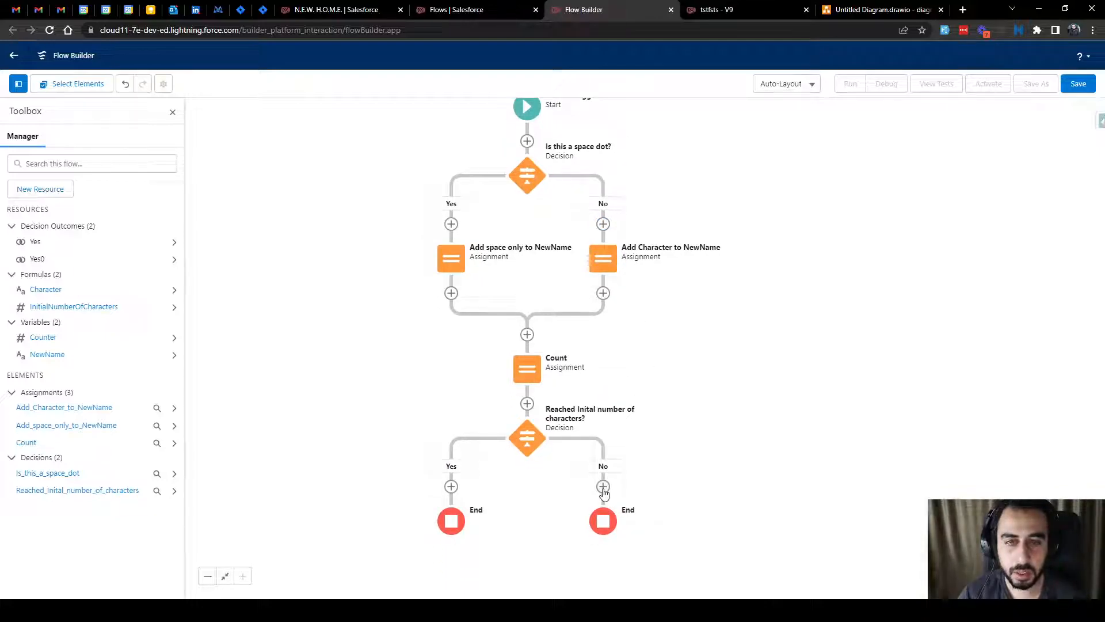
click(603, 487)
click(572, 533)
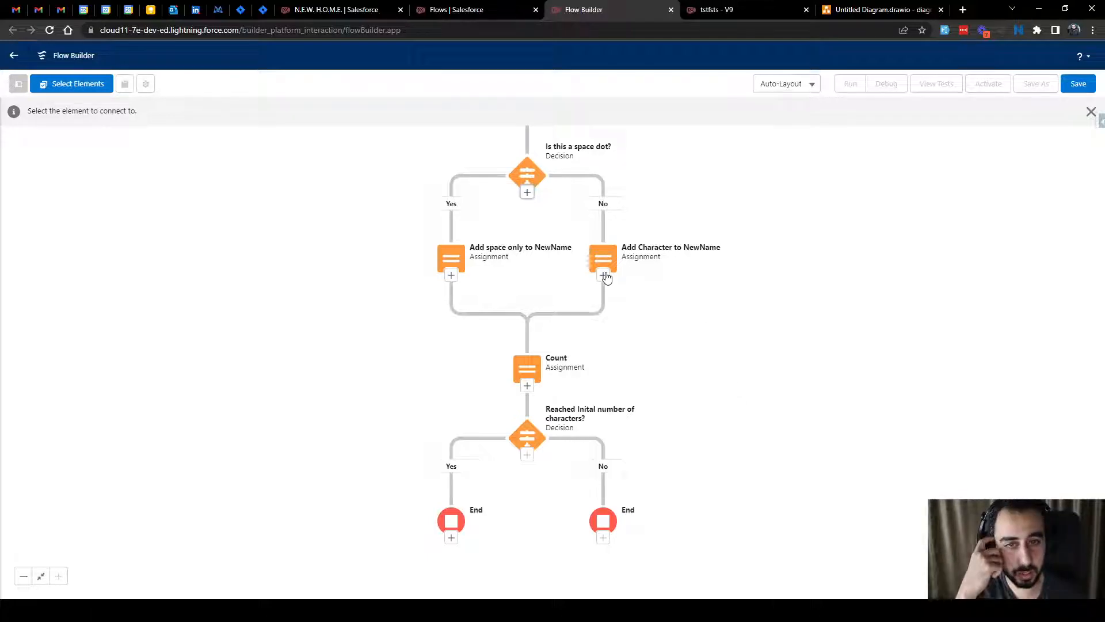
click(527, 197)
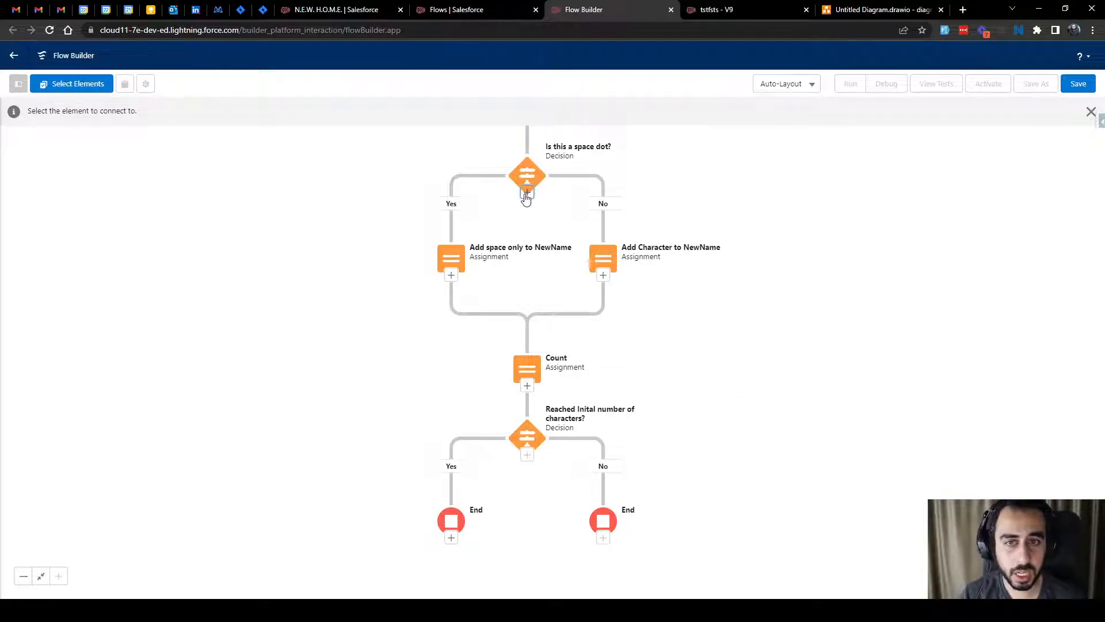
Compare the new flow's layout with the existing tstfsts - V9 flow
drag(647, 184, 650, 220)
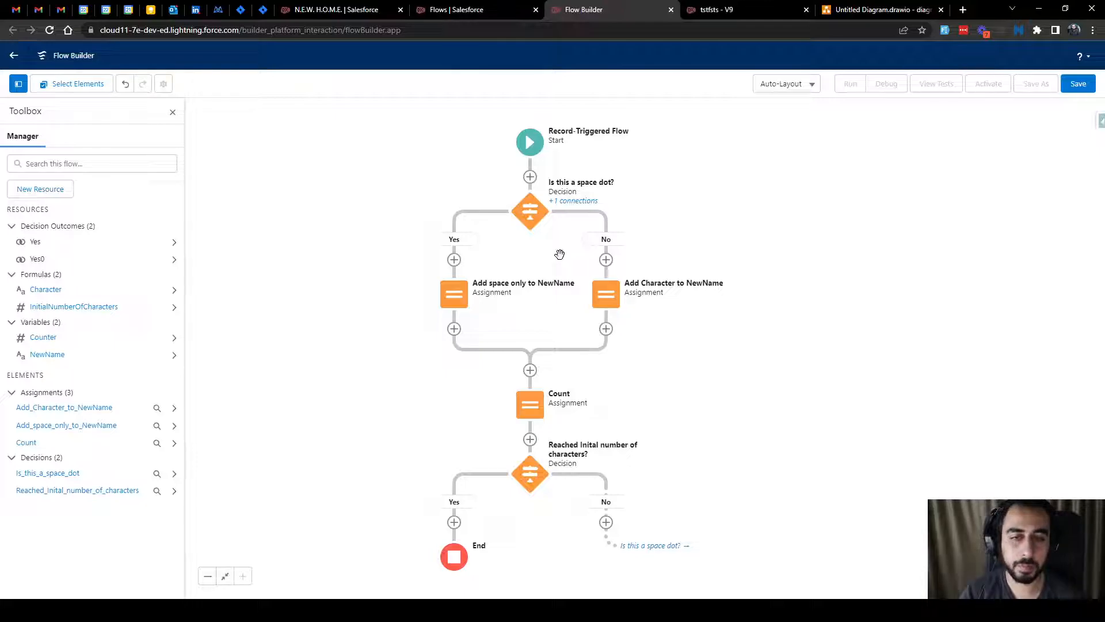
click(465, 12)
click(613, 14)
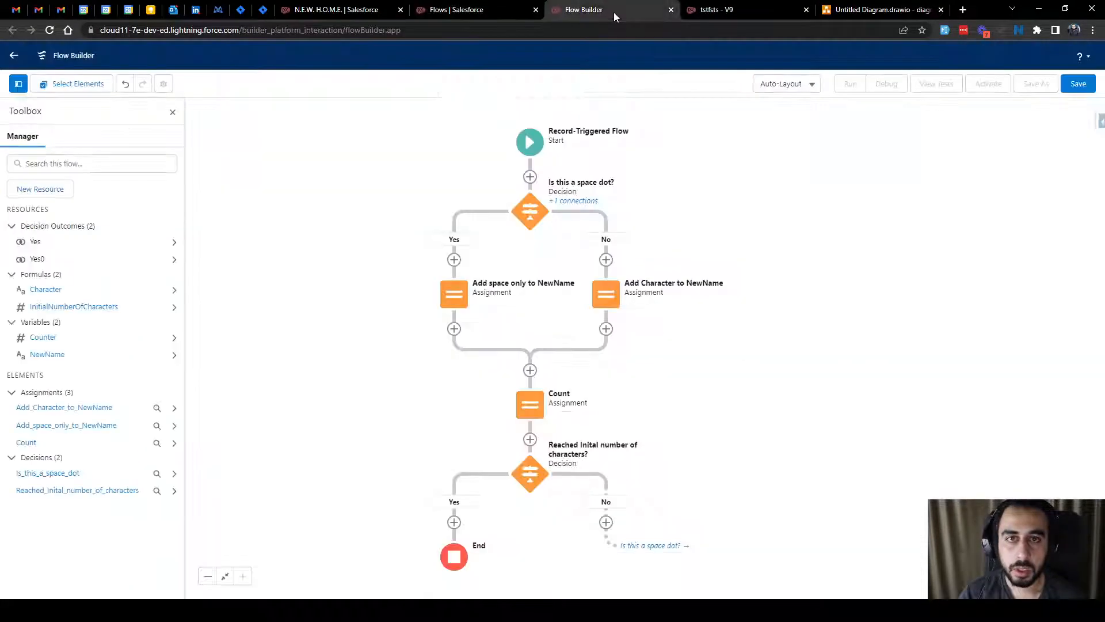
click(719, 10)
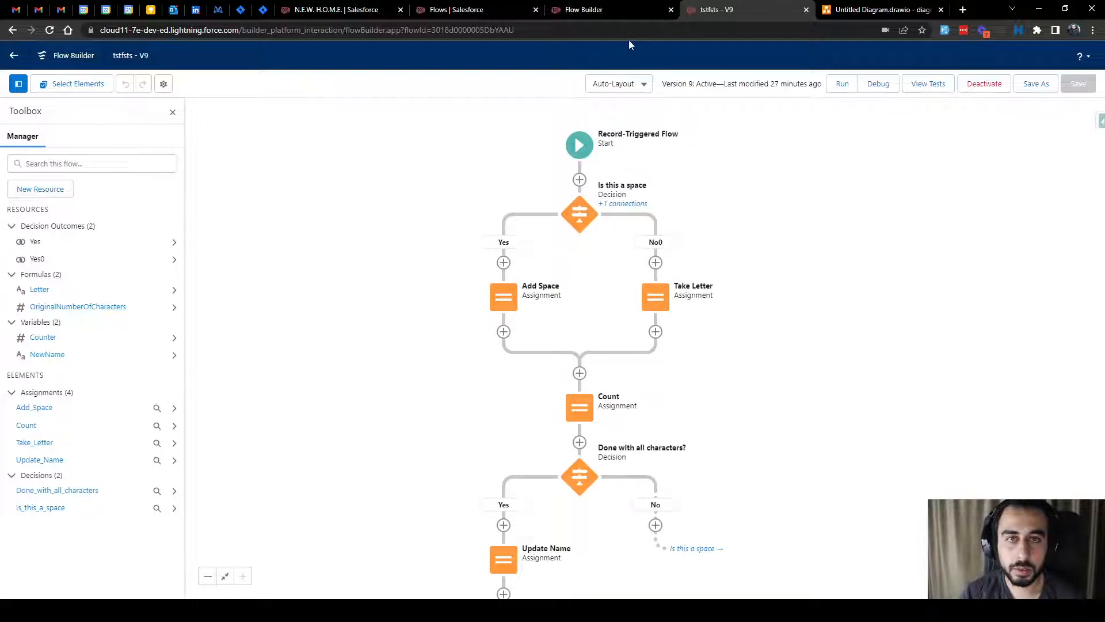
click(606, 8)
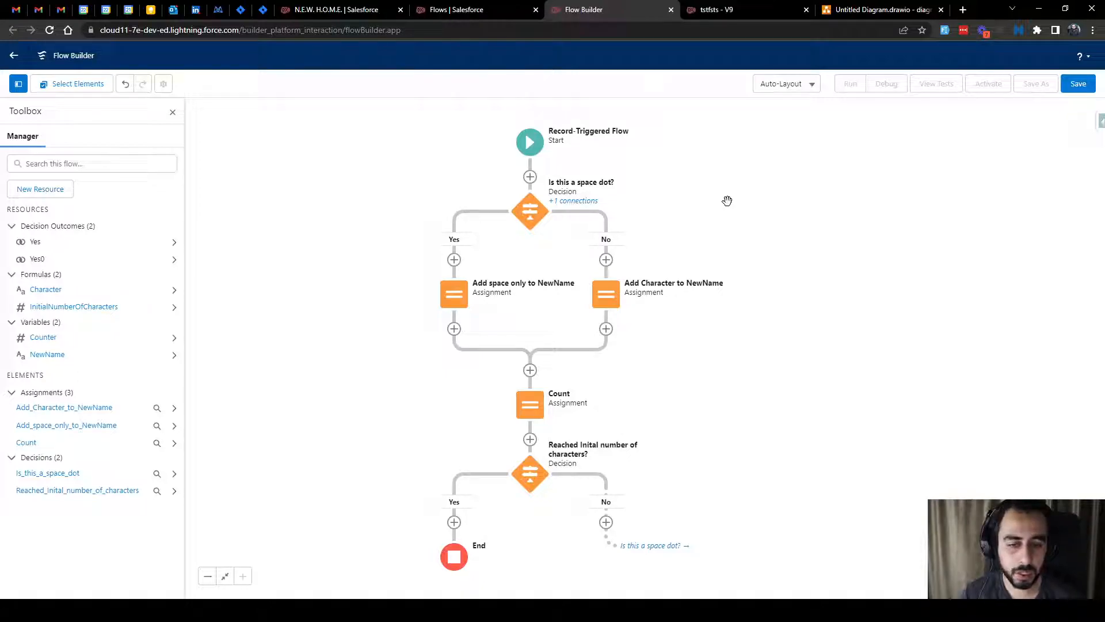
drag(387, 378, 409, 339)
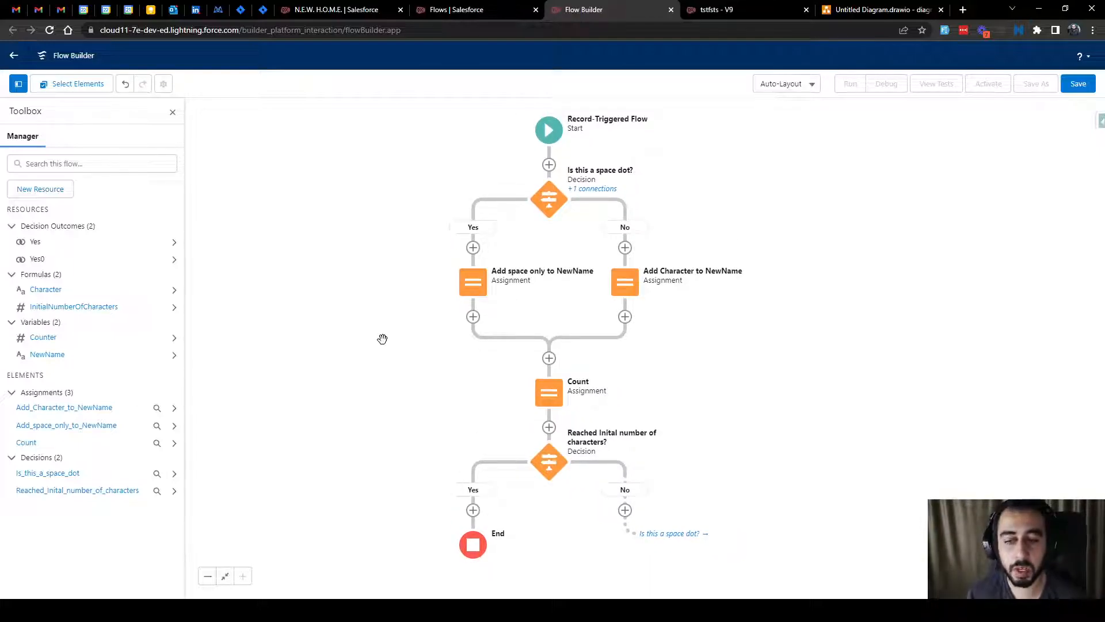
Check the object, trigger and optimization settings in the flow's Start element, and close them unchanged
click(473, 510)
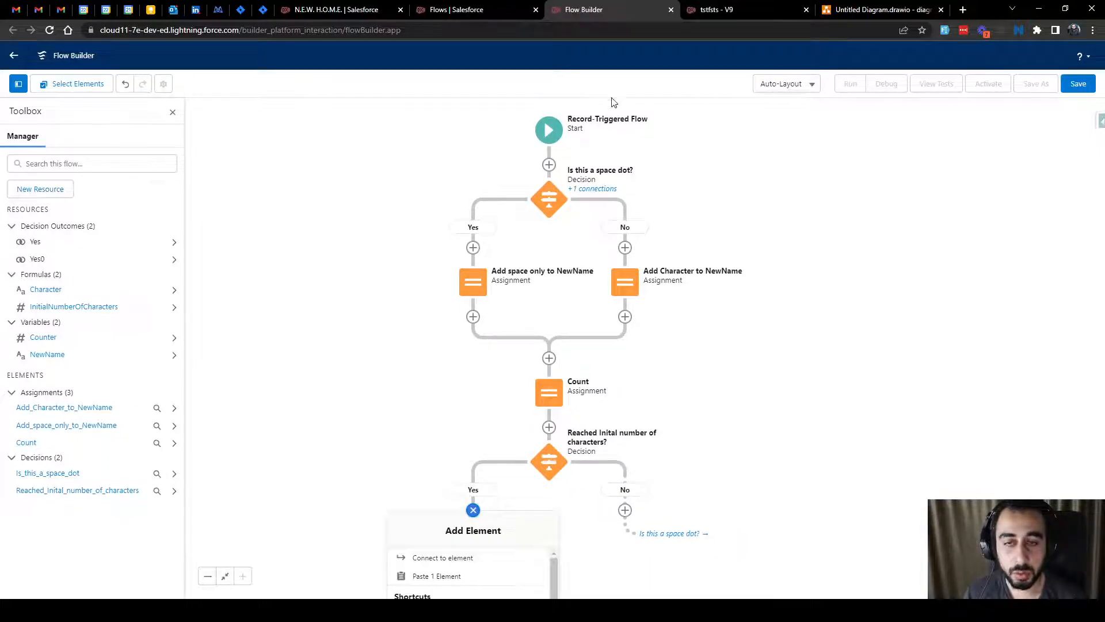
click(549, 130)
click(536, 239)
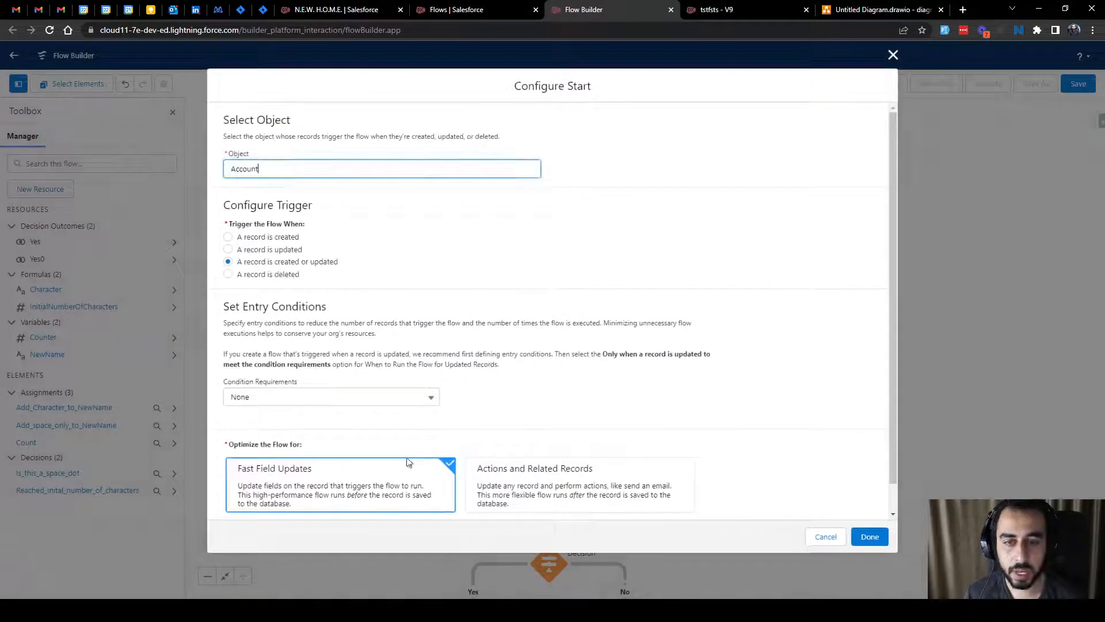
click(893, 55)
Add an Assignment labelled "Update Account Name" on the Yes branch of the "Reached Inital number of characters?" decision
drag(383, 412, 425, 259)
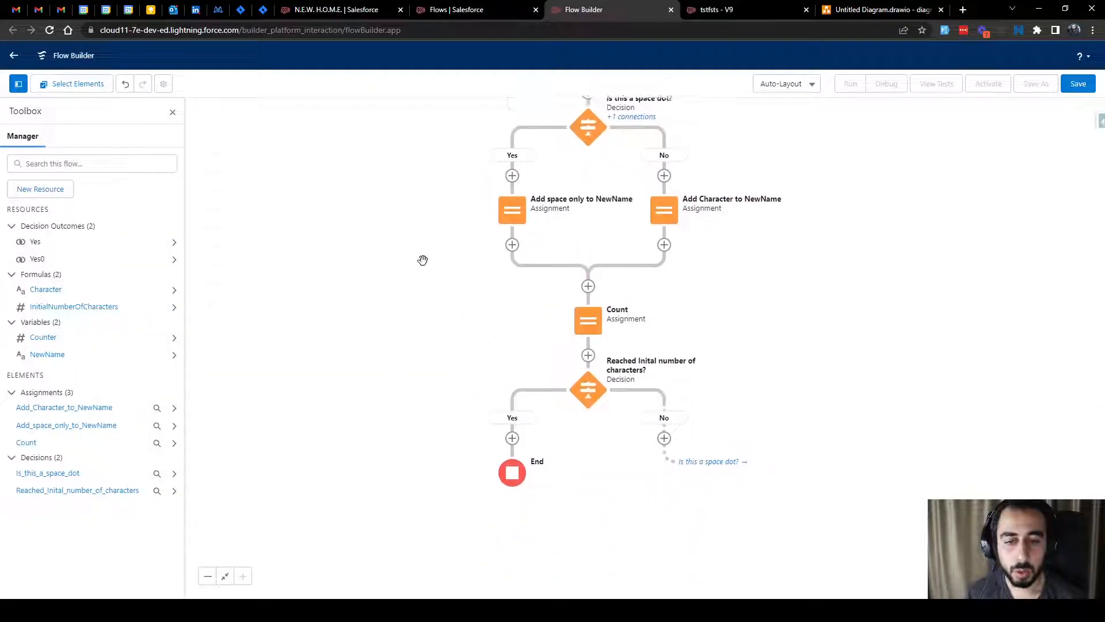
scroll(422, 260, down, 1)
scroll(449, 357, up, 2)
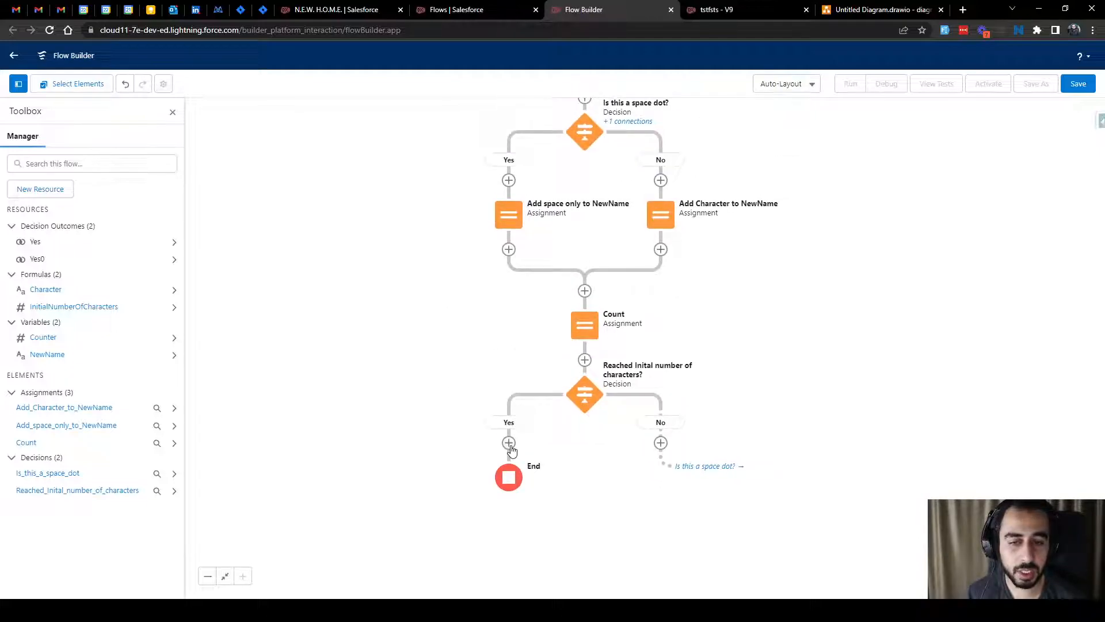
click(509, 443)
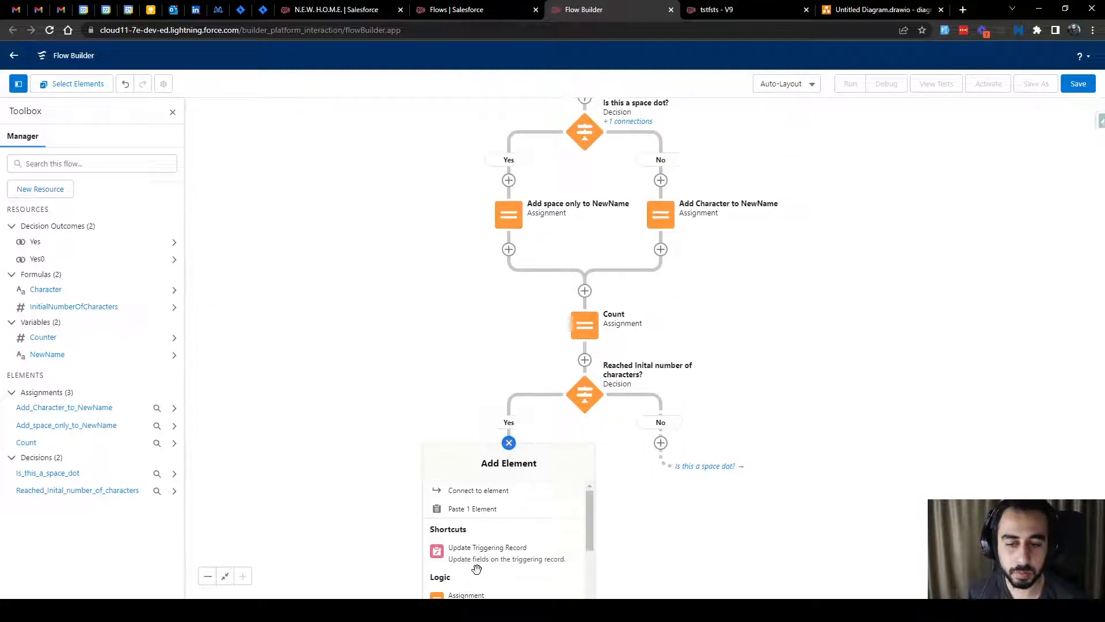
click(478, 595)
text(Update Account Name)
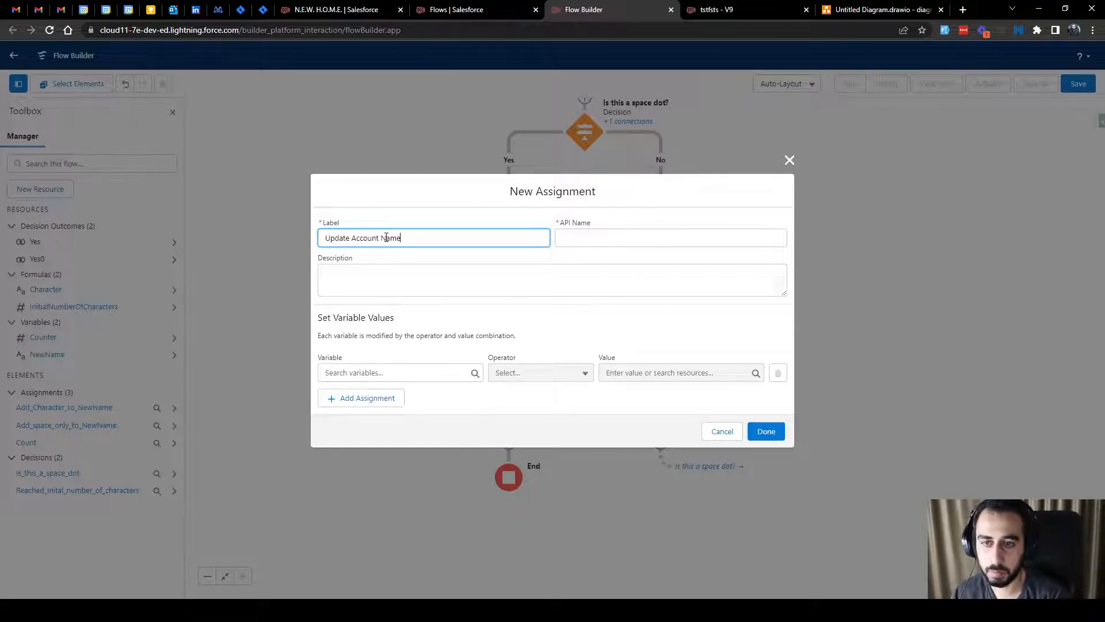
Assign $Record > Account Name Equals NewName in the Update Account Name assignment and finish it
click(385, 376)
text(rec)
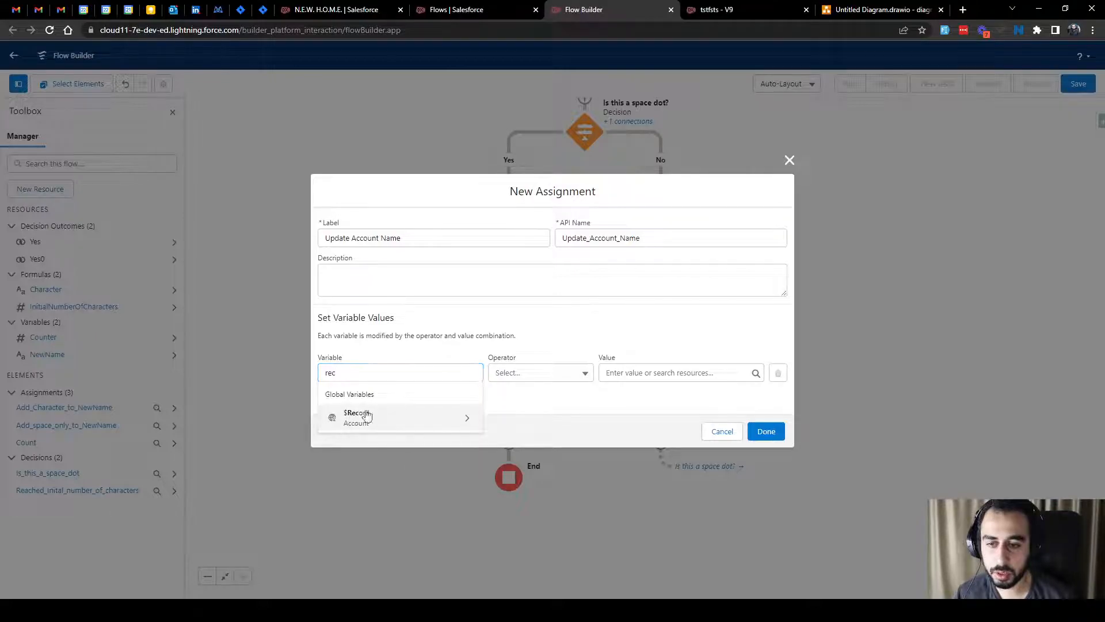
click(395, 405)
text(name)
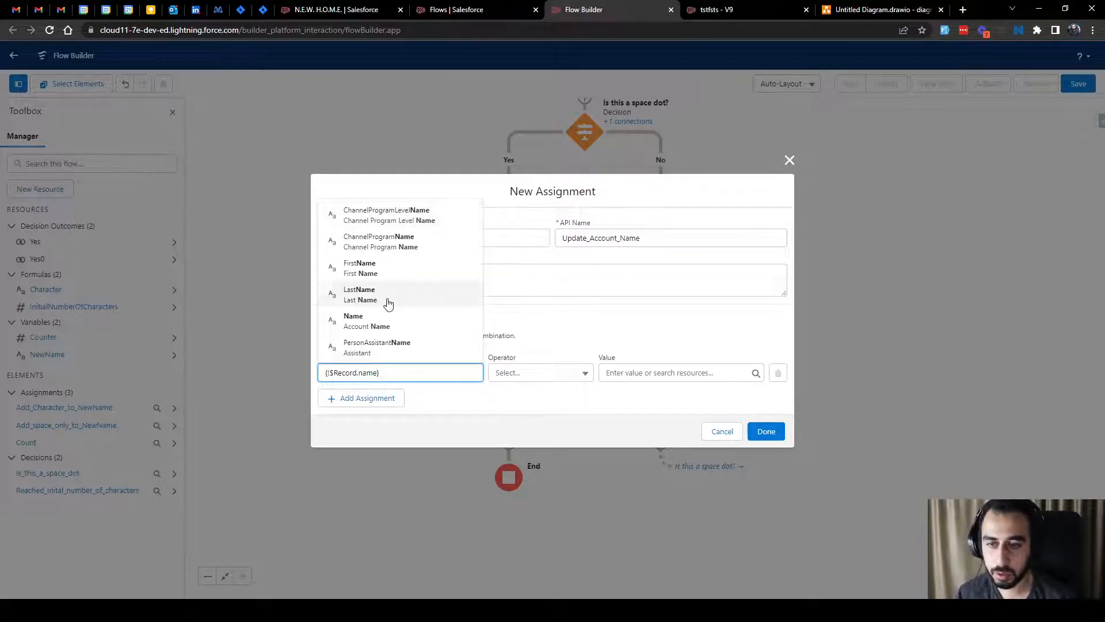
click(395, 317)
click(636, 374)
text(new)
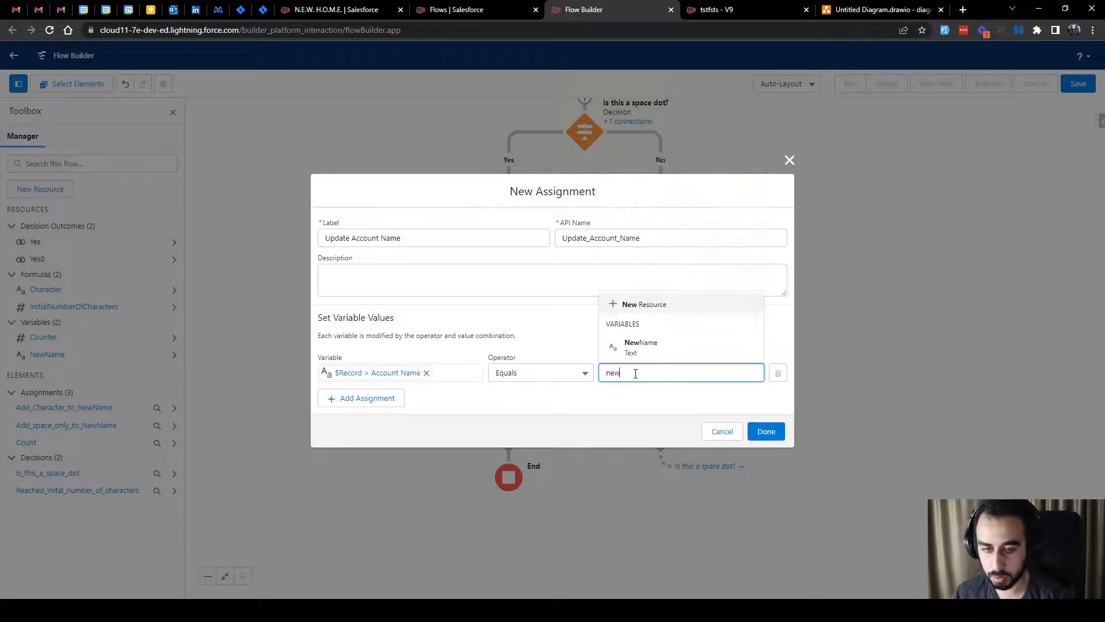
click(638, 346)
click(765, 431)
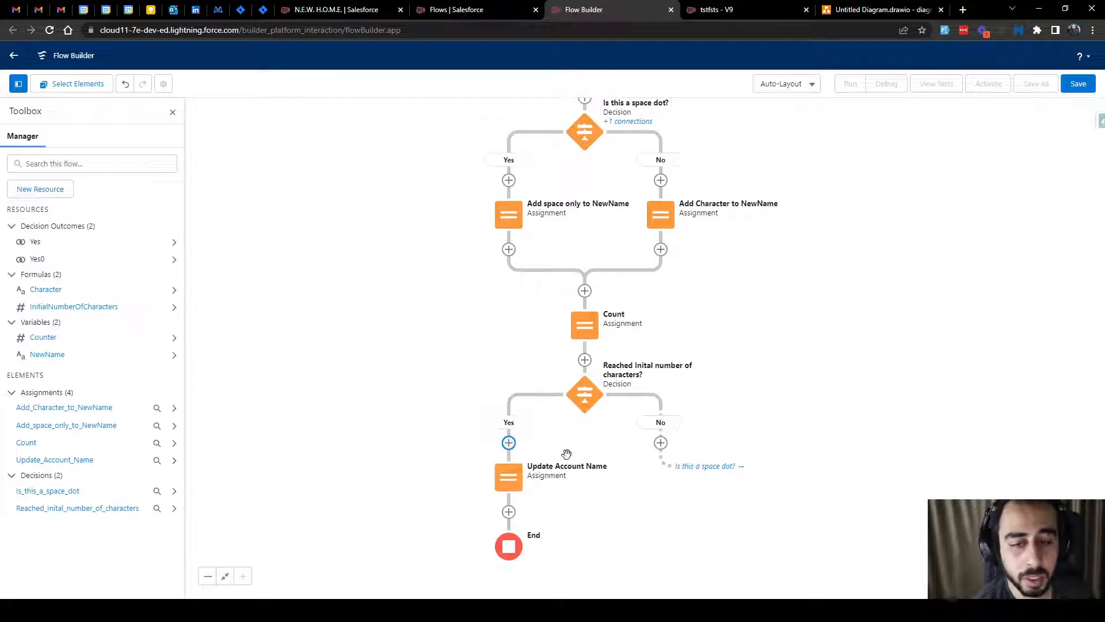
Save the flow with the label New22
click(1075, 87)
click(458, 284)
text(New22)
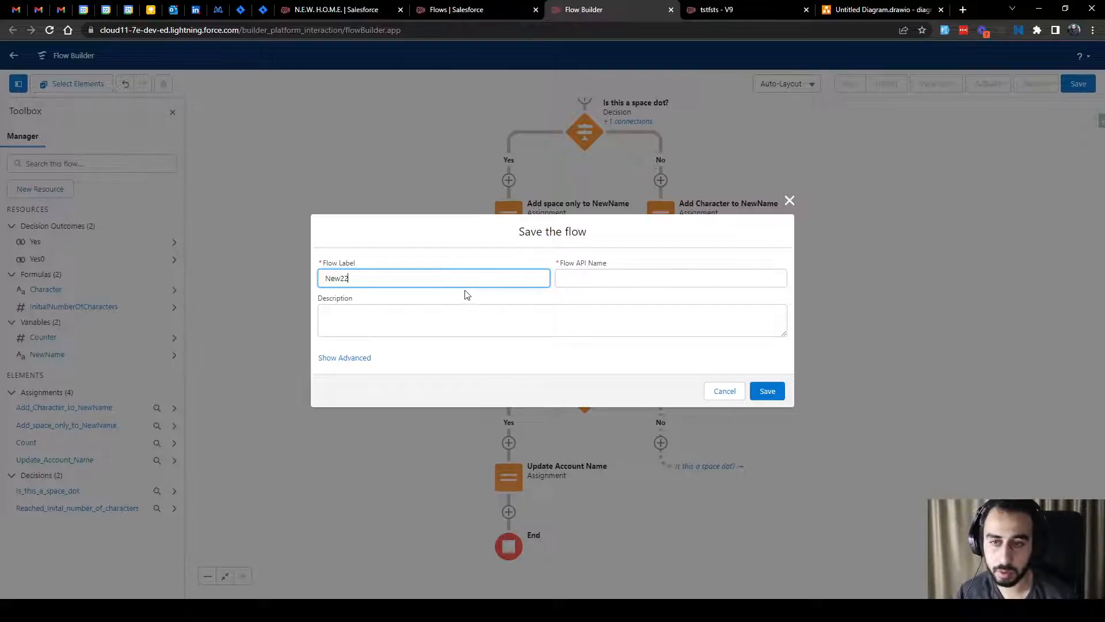
click(765, 391)
Deactivate the old tstfsts - V9 flow and activate New22 - V1, closing the old flow's page
click(751, 10)
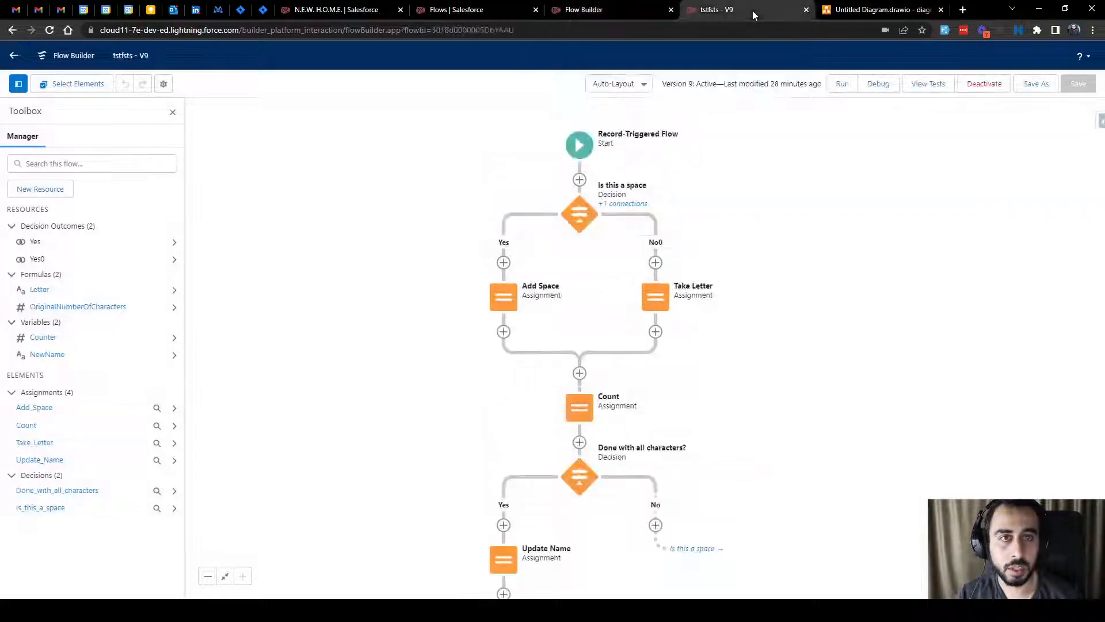
click(985, 83)
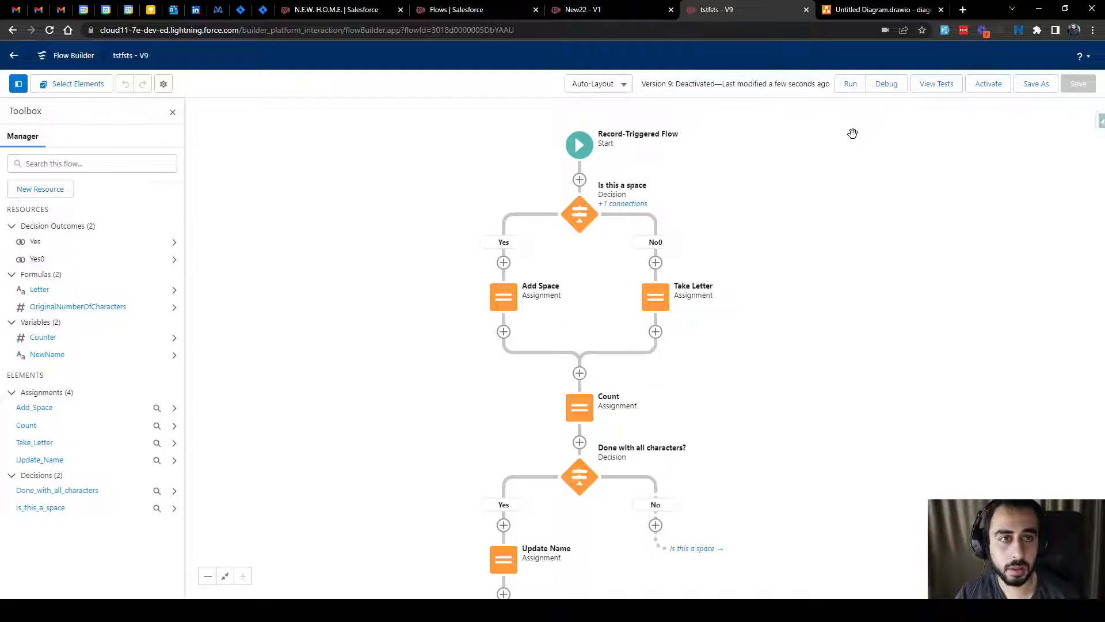
click(627, 9)
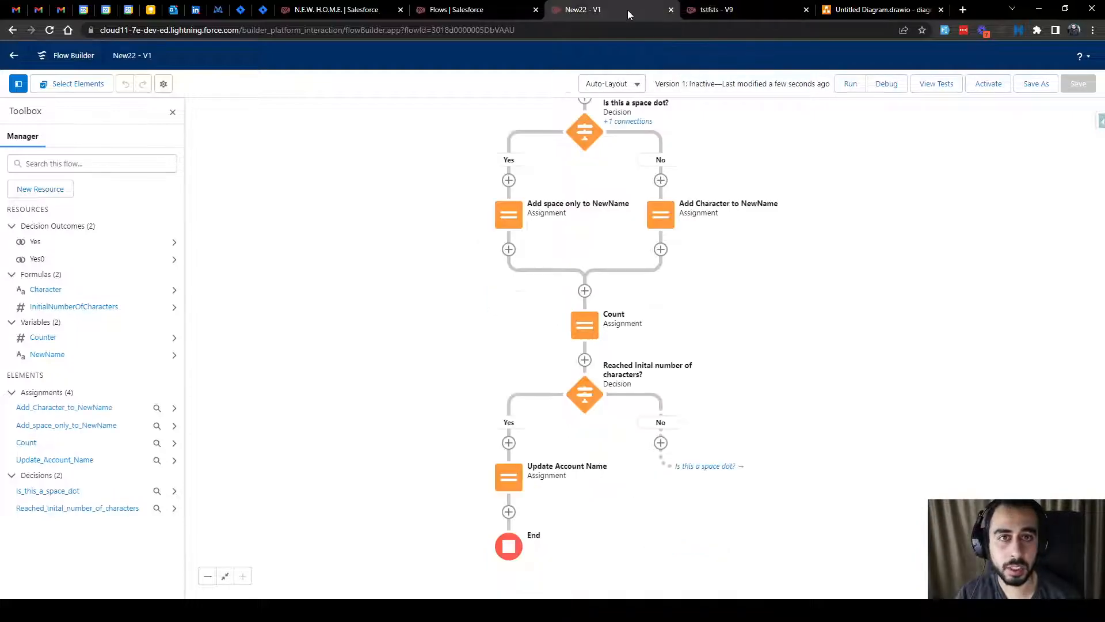
click(988, 83)
click(806, 10)
Debug the New22 flow as if the Burlington Textiles Corp of Americasfd account is created
click(878, 83)
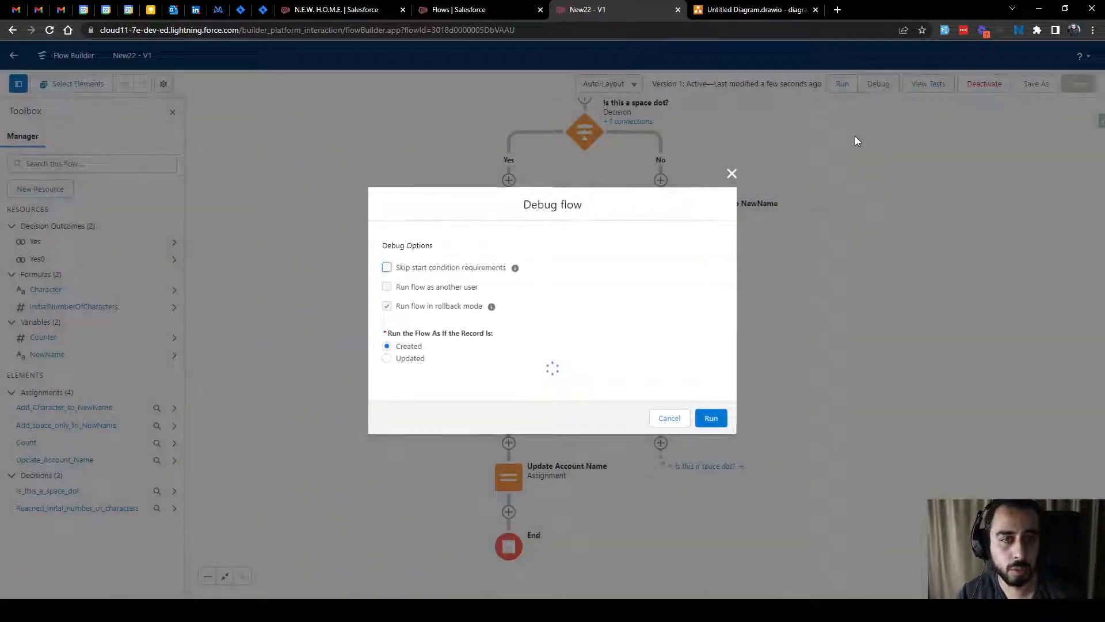
click(451, 394)
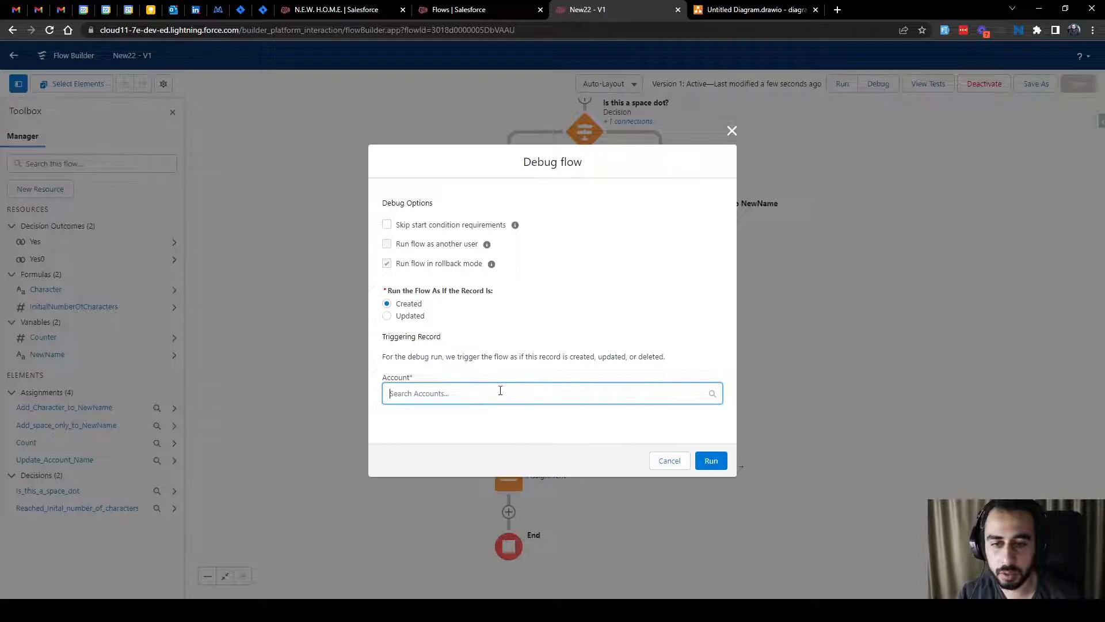
click(432, 392)
scroll(575, 344, down, 2)
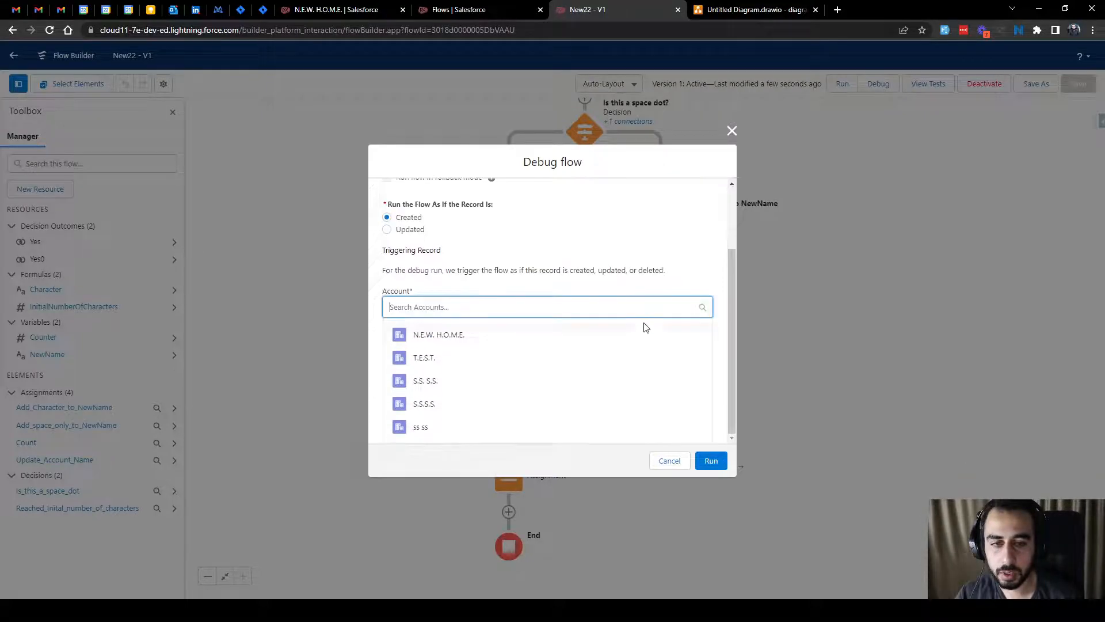
text(bu)
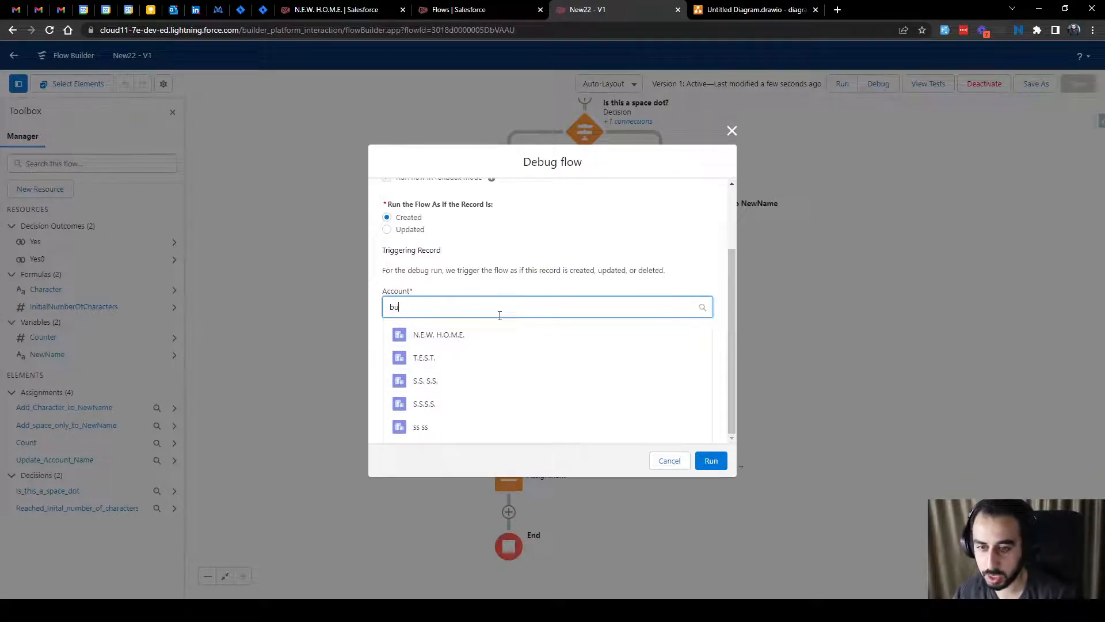
click(462, 427)
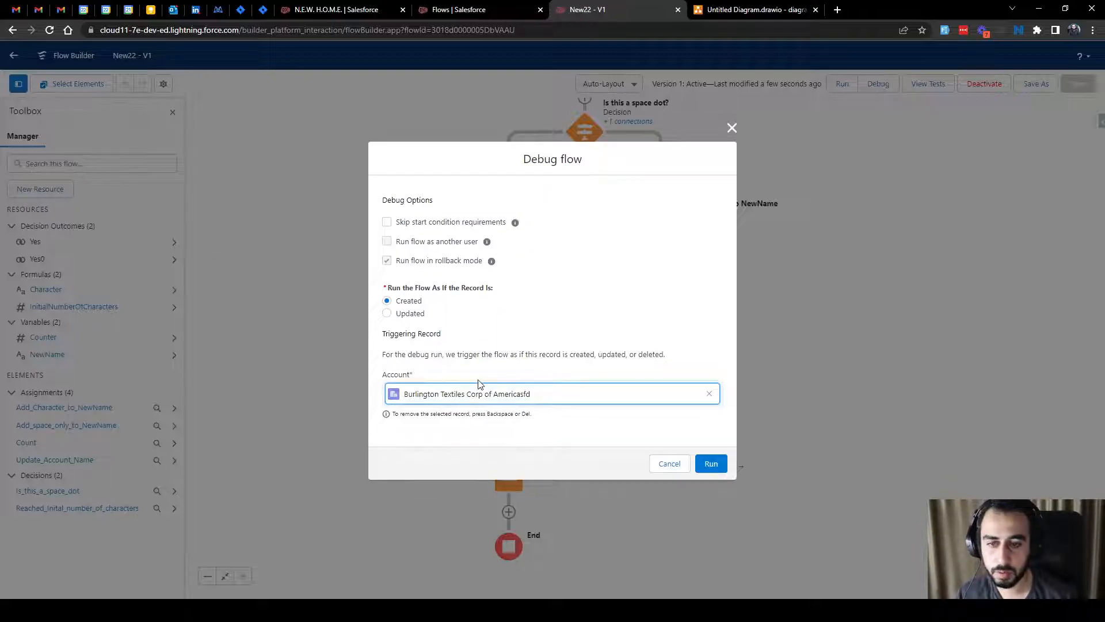
click(711, 460)
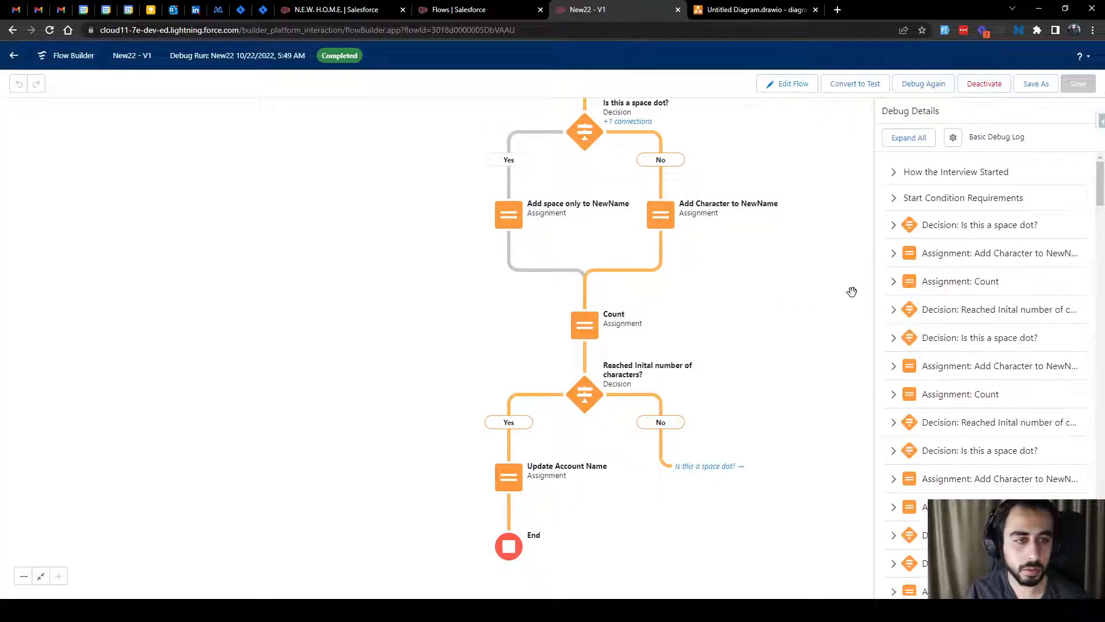
Inspect the NewName results of the first two Add Character to NewName assignments in the debug details
click(894, 254)
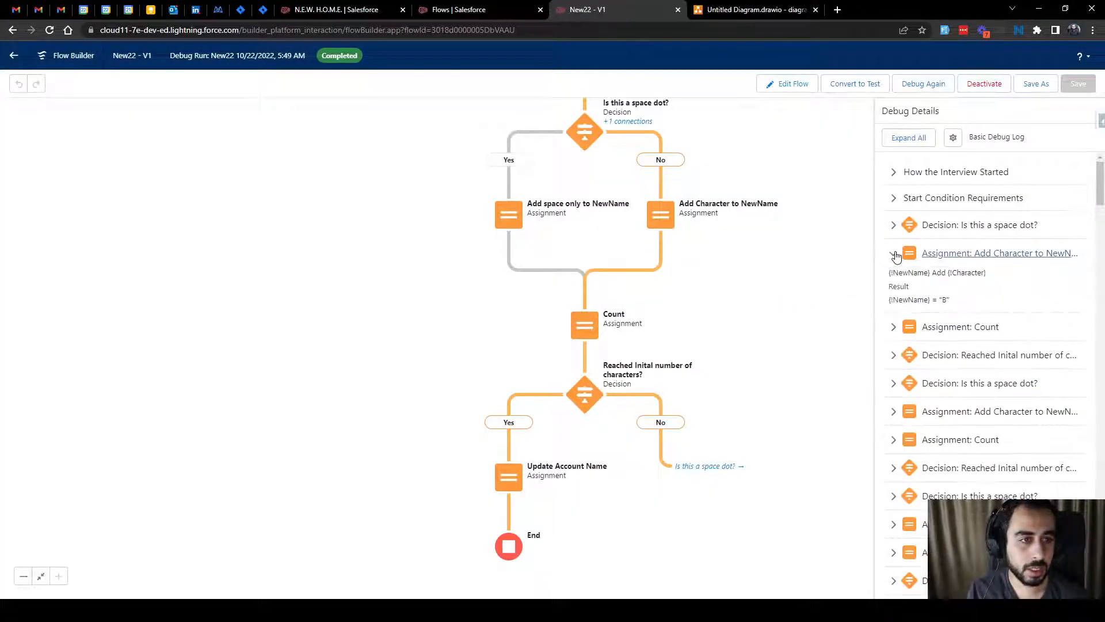
double_click(945, 300)
click(944, 300)
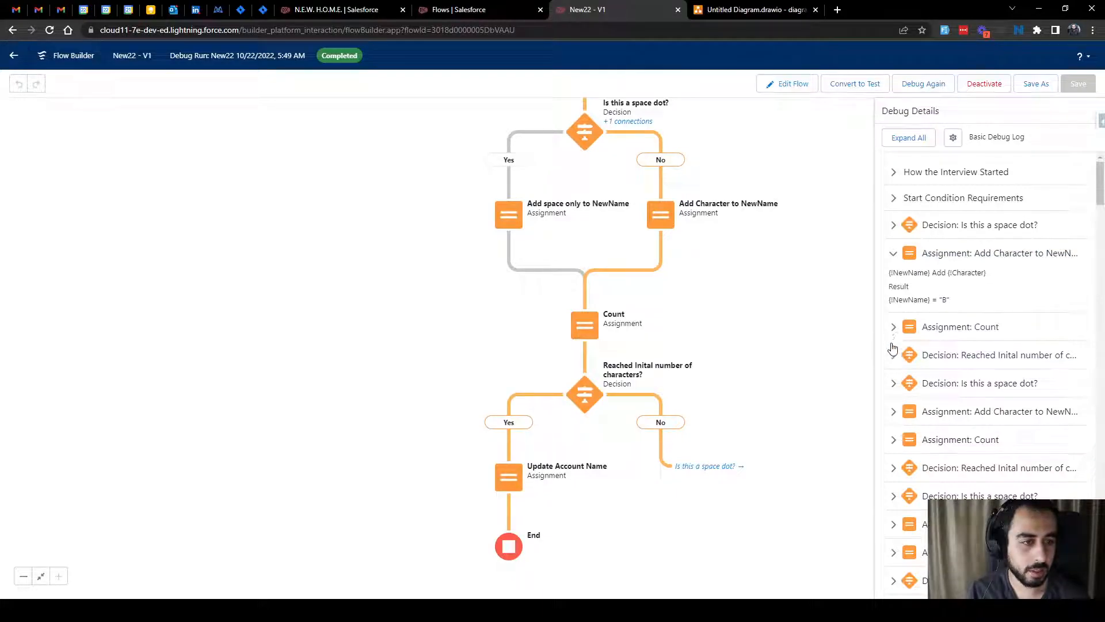
click(894, 412)
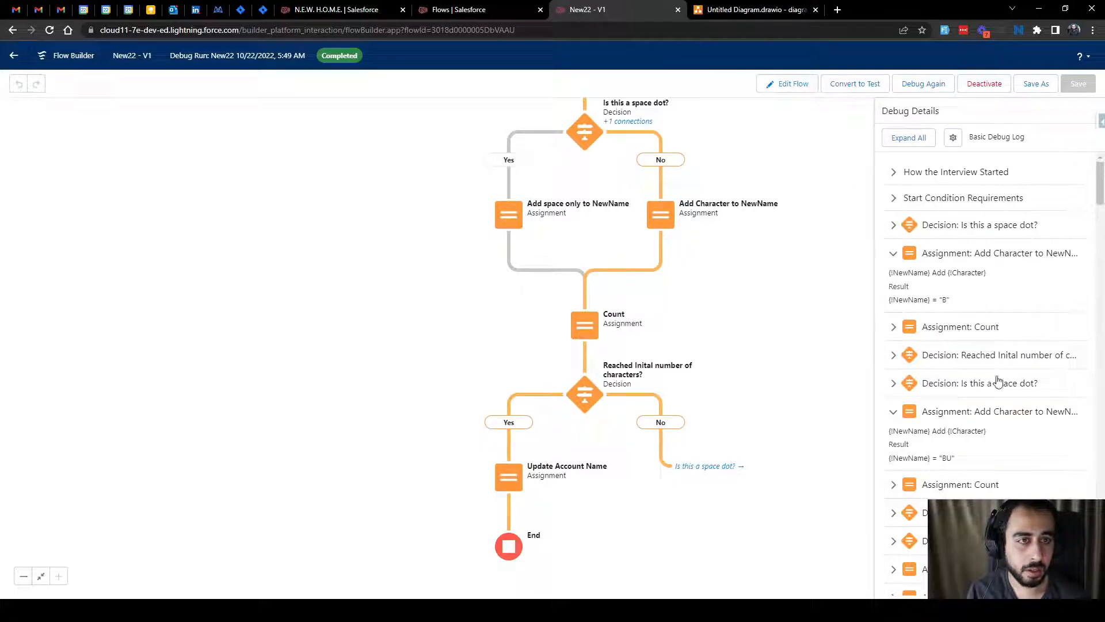
Return to editing the flow and append & "." to the end of the Character formula
click(809, 86)
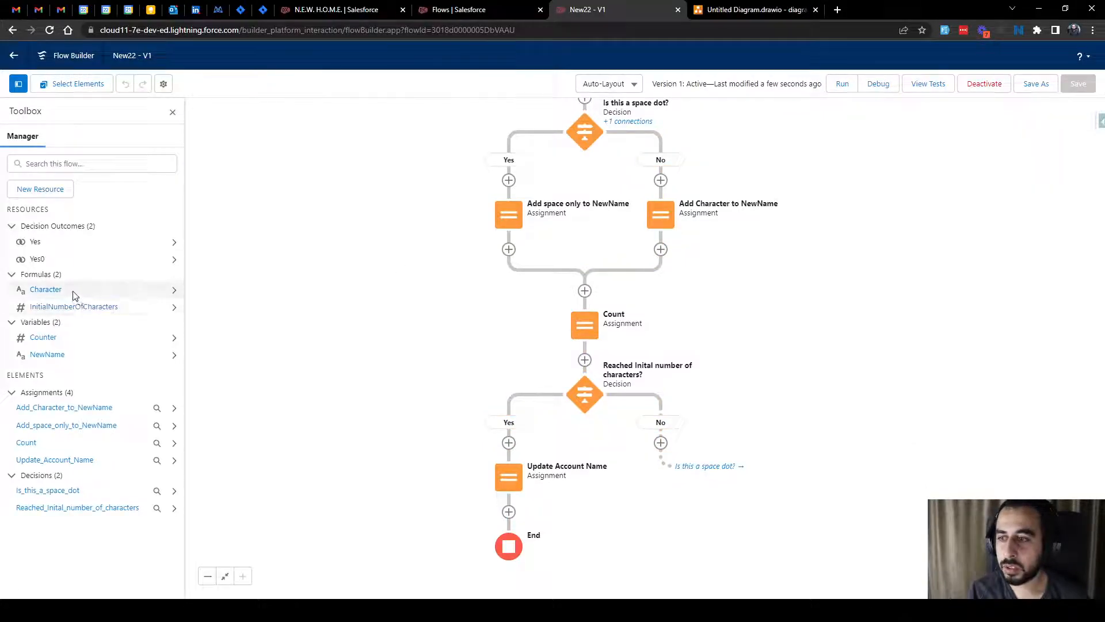
click(53, 289)
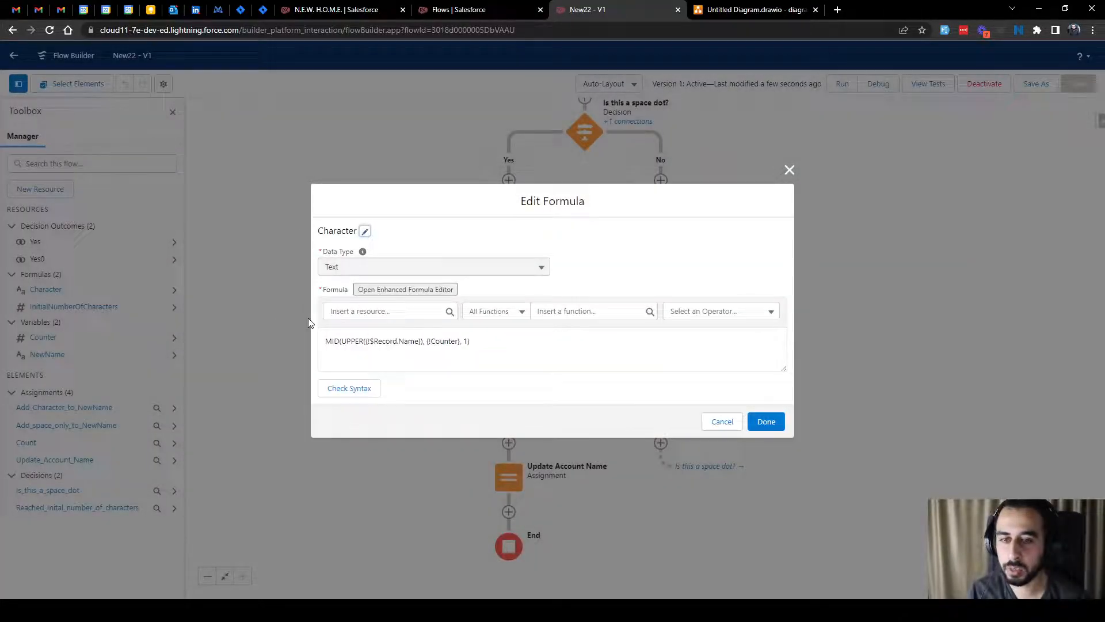
click(480, 341)
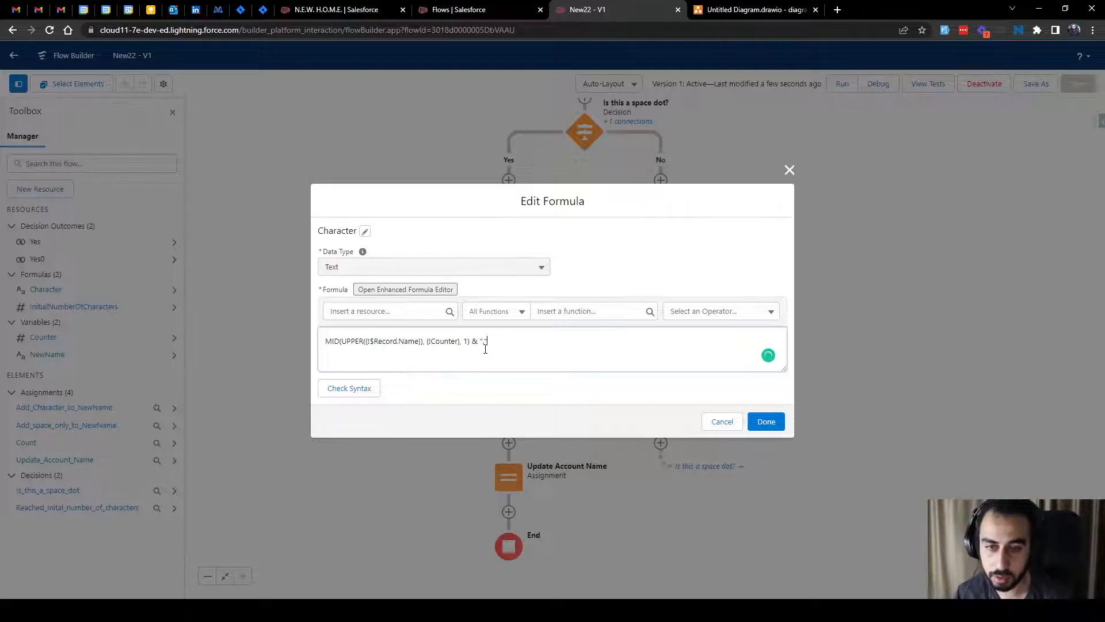
click(767, 421)
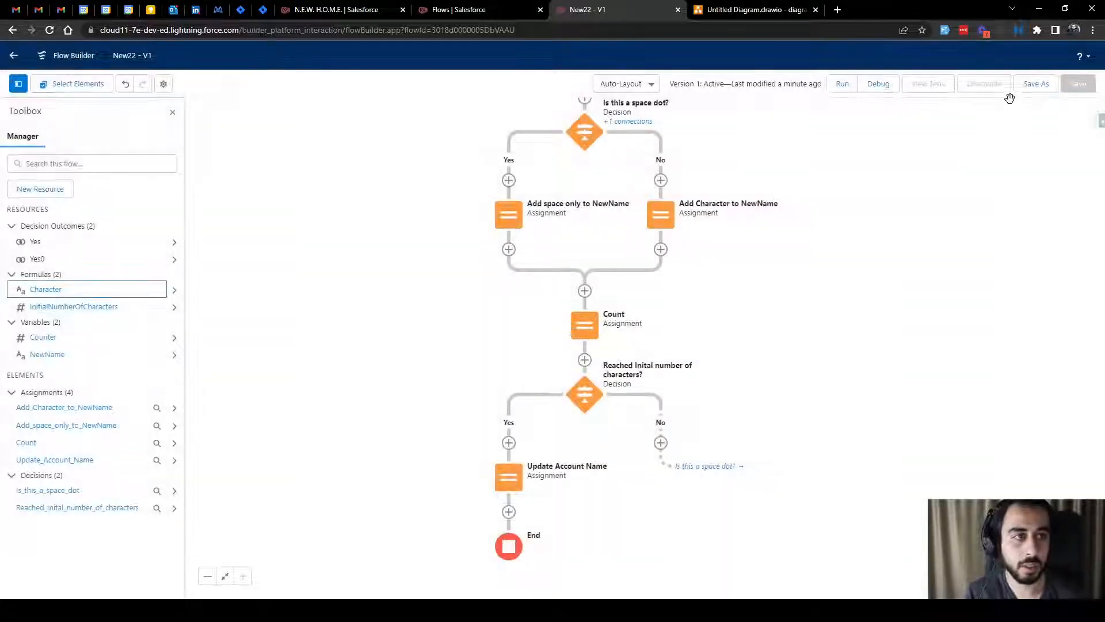
Save the New22 flow as a new version and activate that version
click(1036, 83)
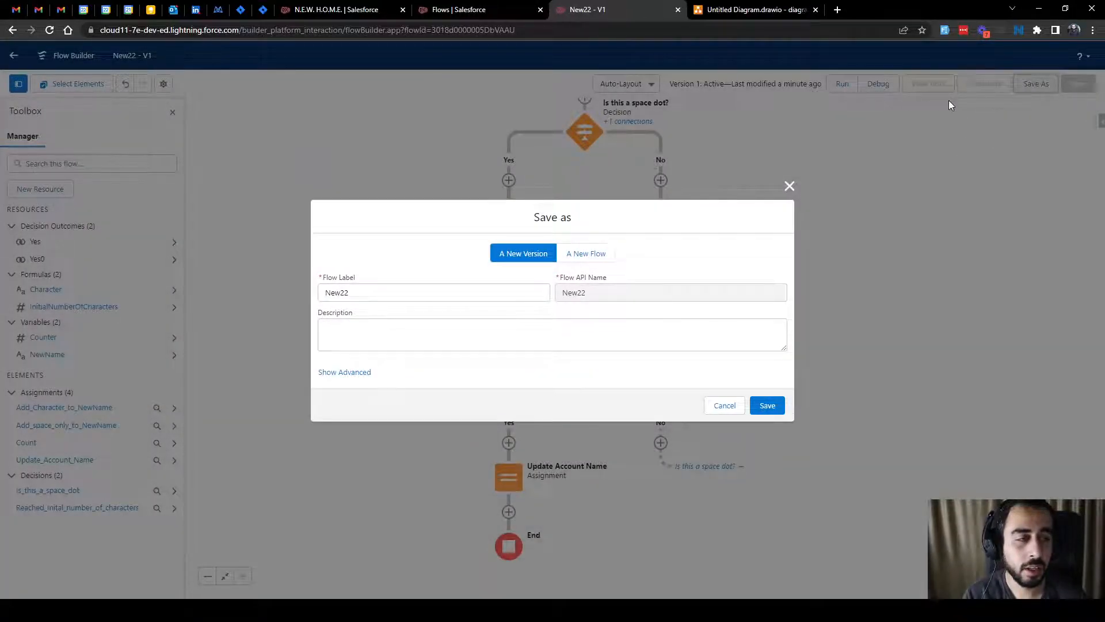
click(770, 404)
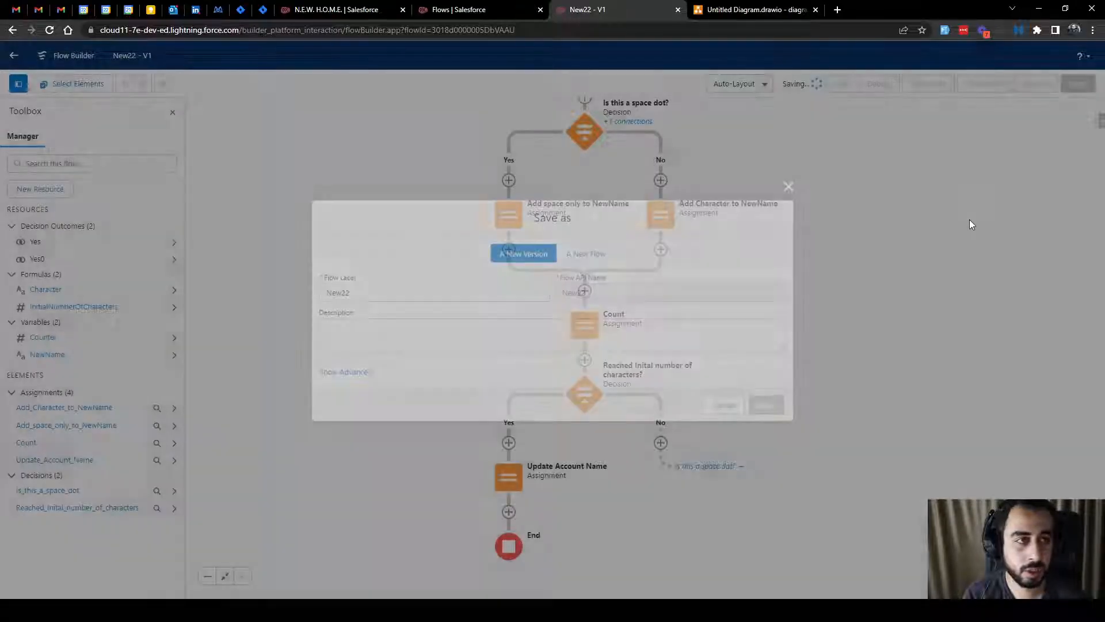
click(991, 87)
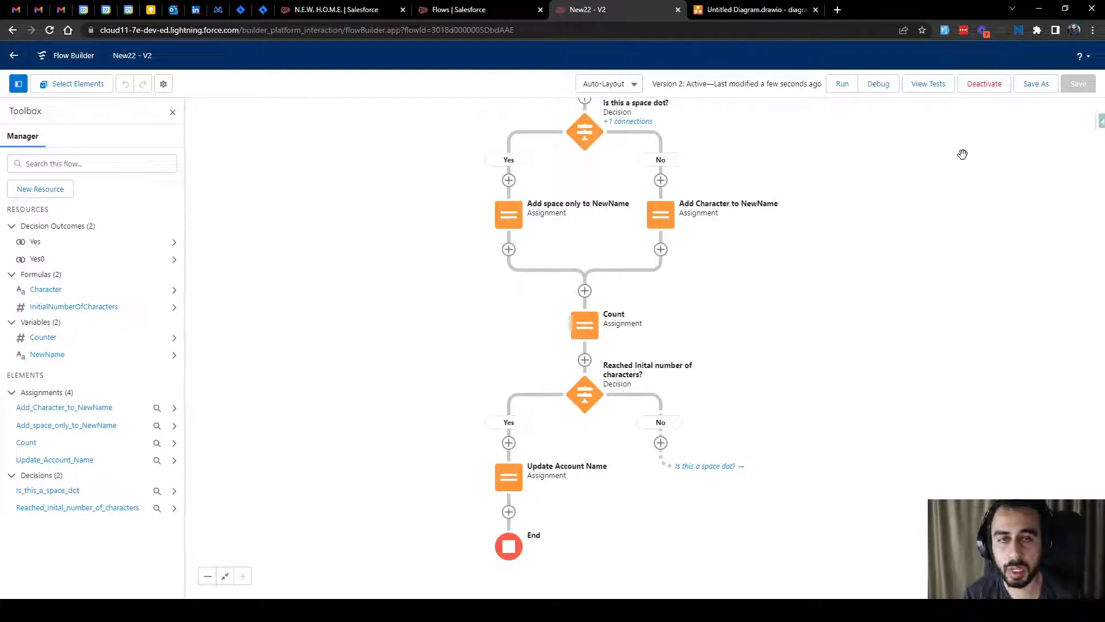
Debug New22 - V2 as if the Burlington Textiles Corp of Americasfd account is created
click(878, 85)
click(548, 396)
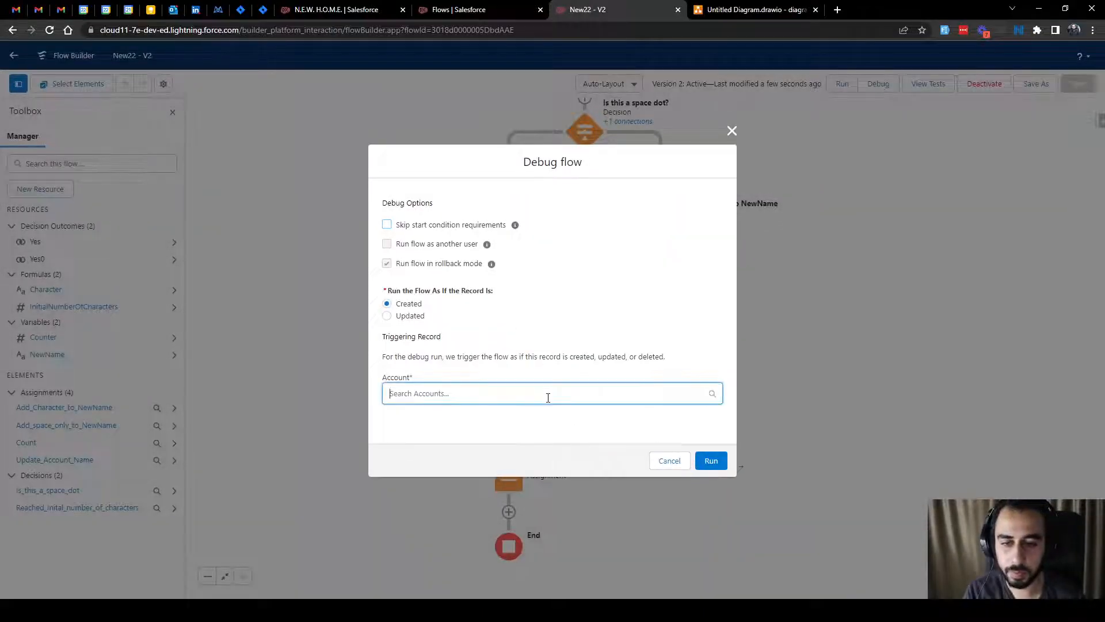
click(499, 420)
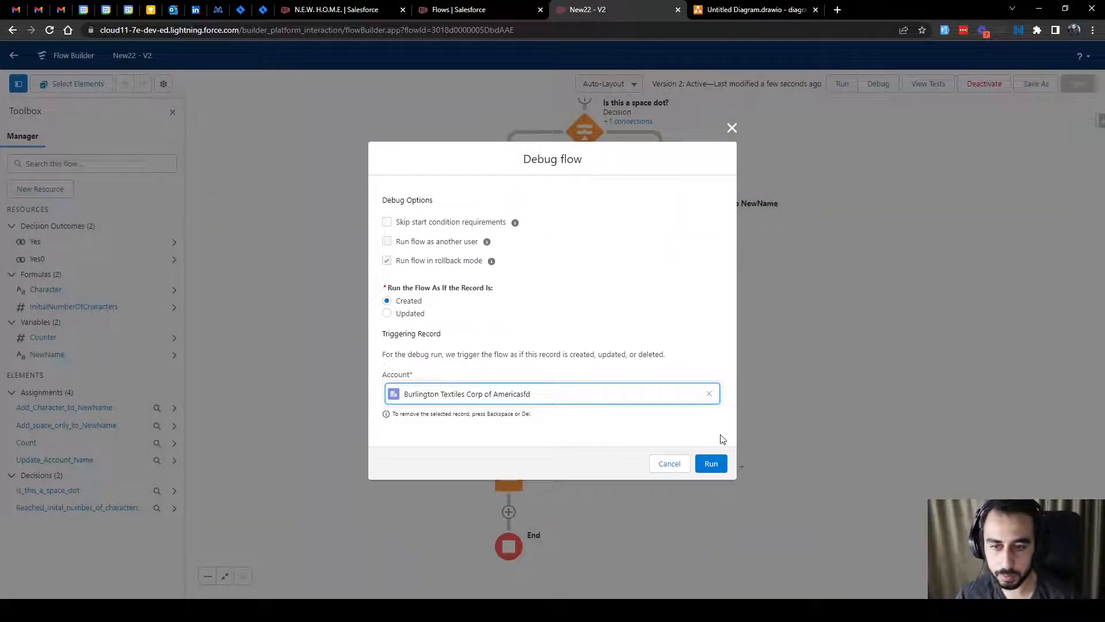
click(712, 460)
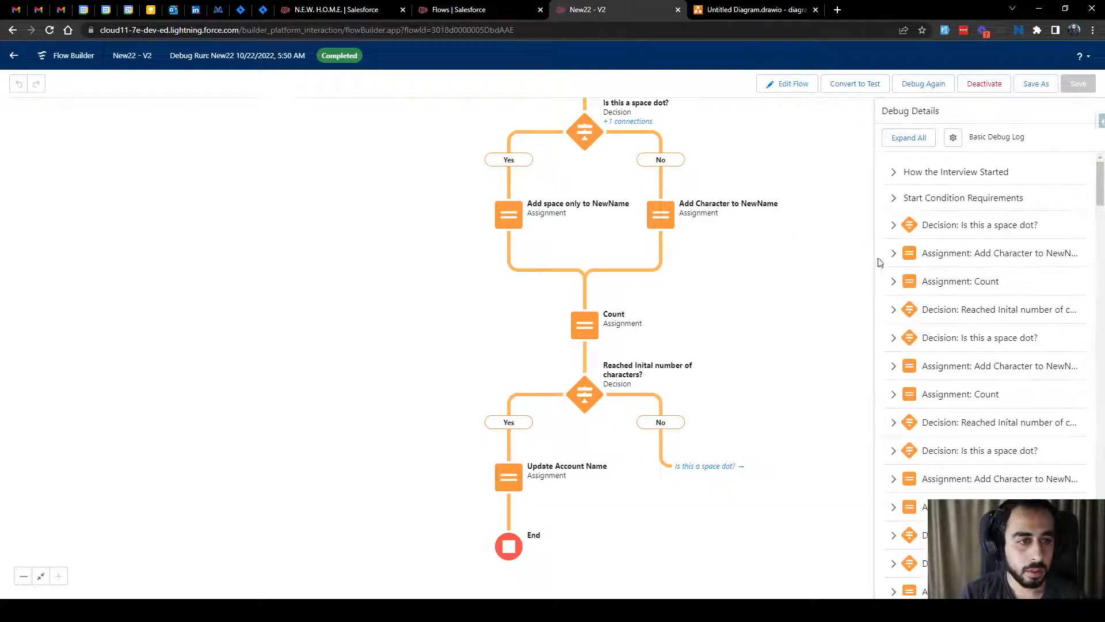
Examine how NewName builds up in the debug details, checking several Add Character assignments and one Add space only to NewName assignment
click(892, 255)
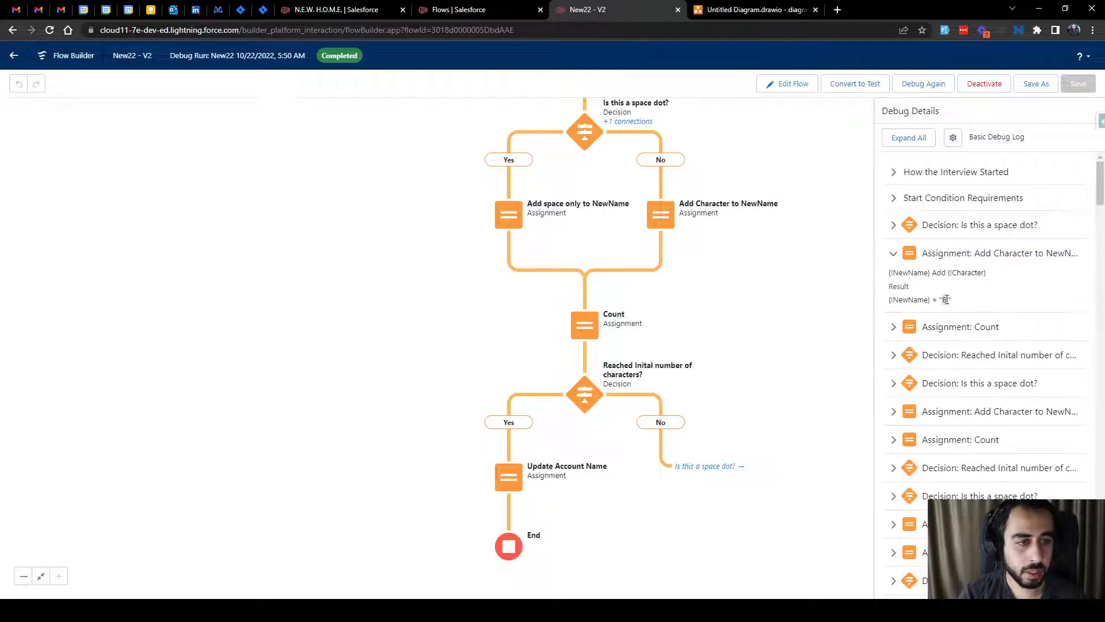
drag(942, 300, 949, 299)
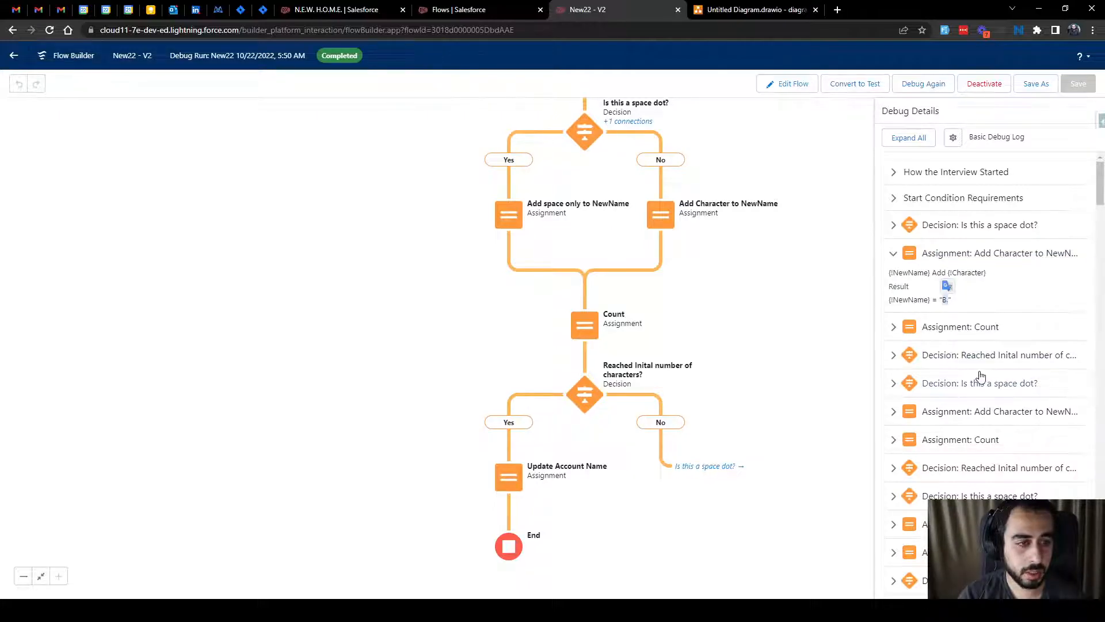
click(894, 411)
click(949, 458)
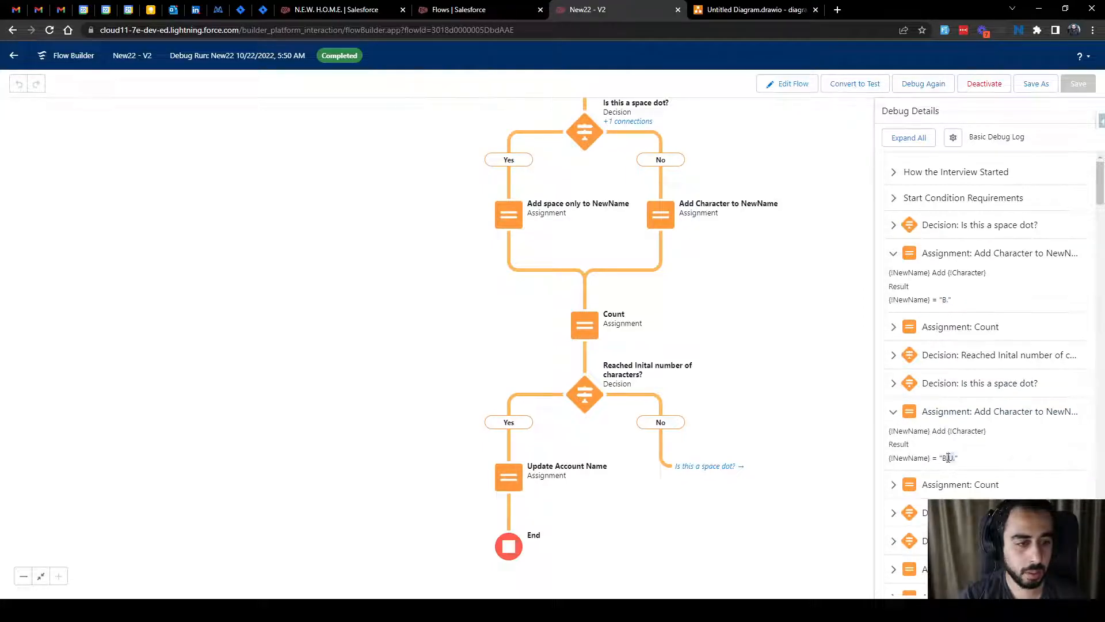
scroll(944, 459, down, 10)
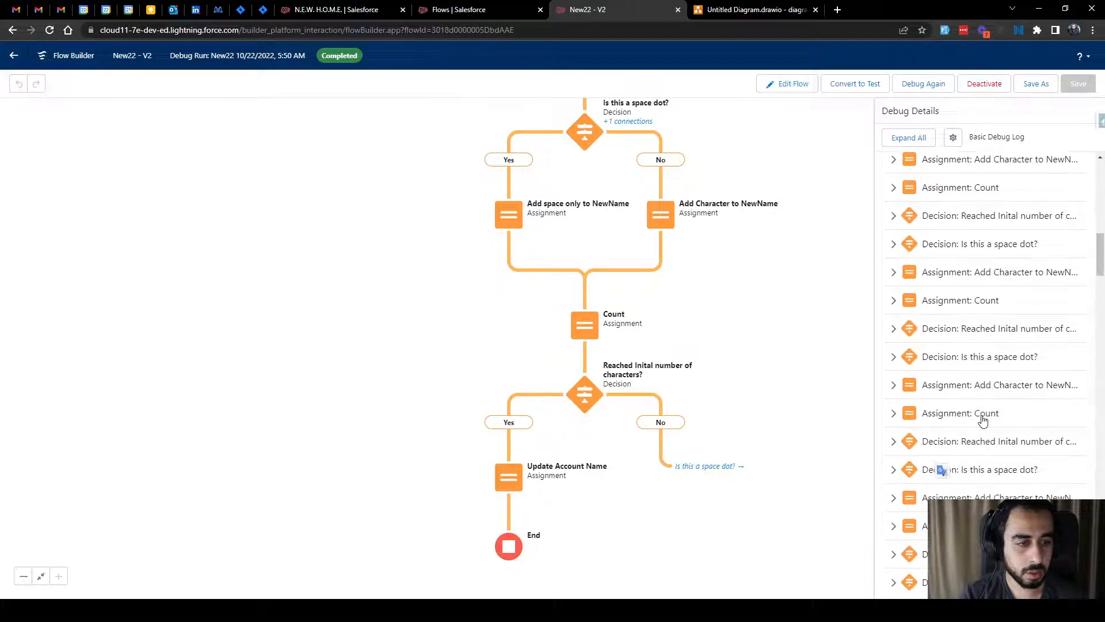
click(894, 383)
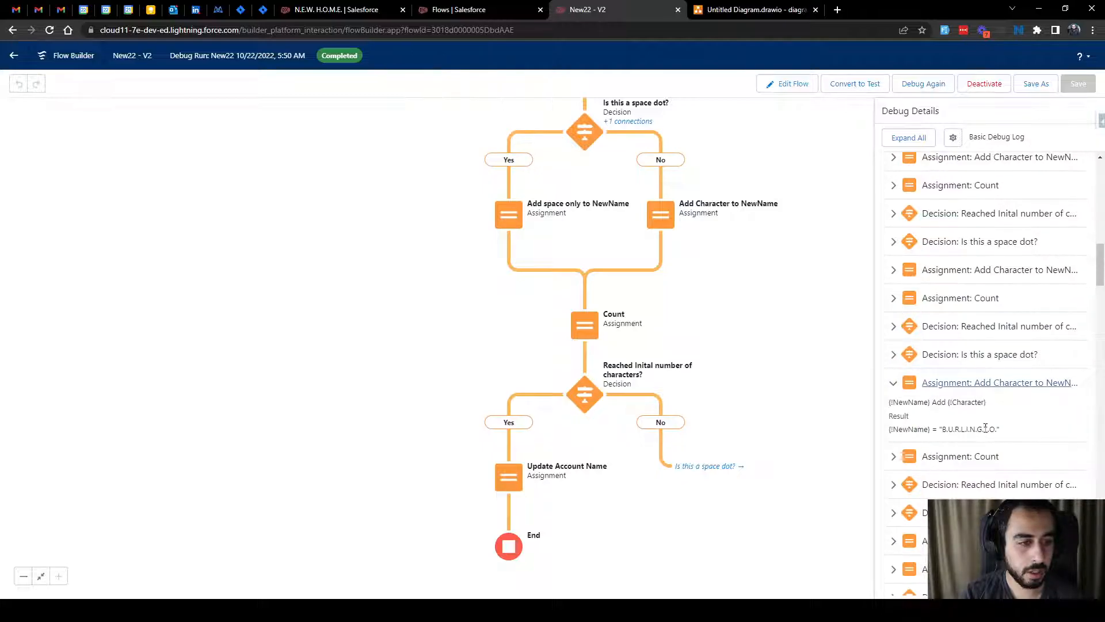
scroll(967, 426, down, 5)
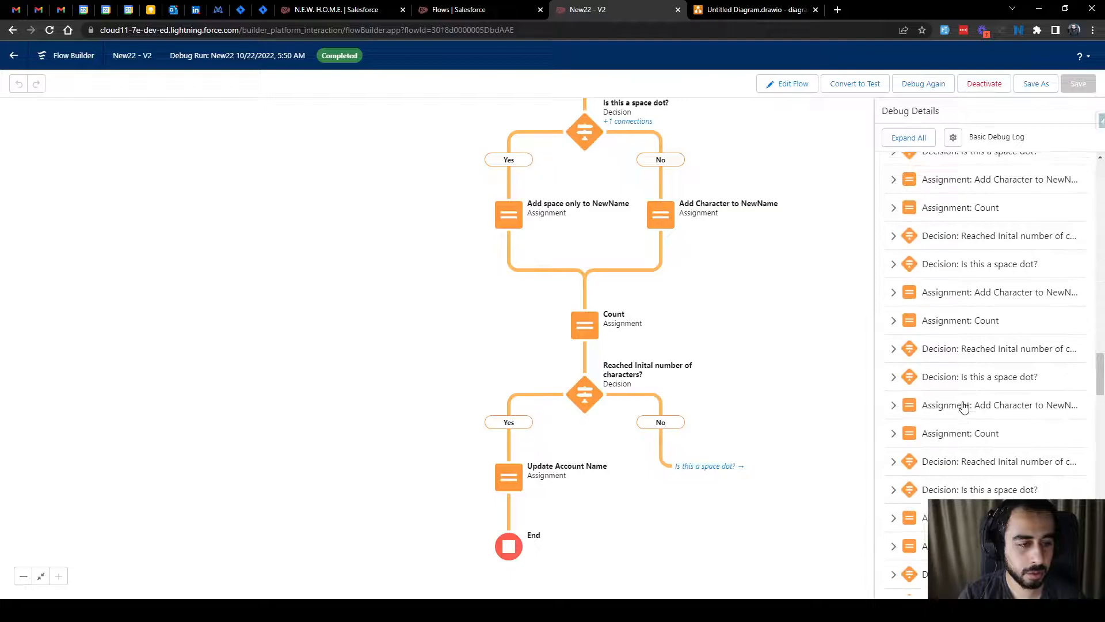
scroll(894, 439, down, 1)
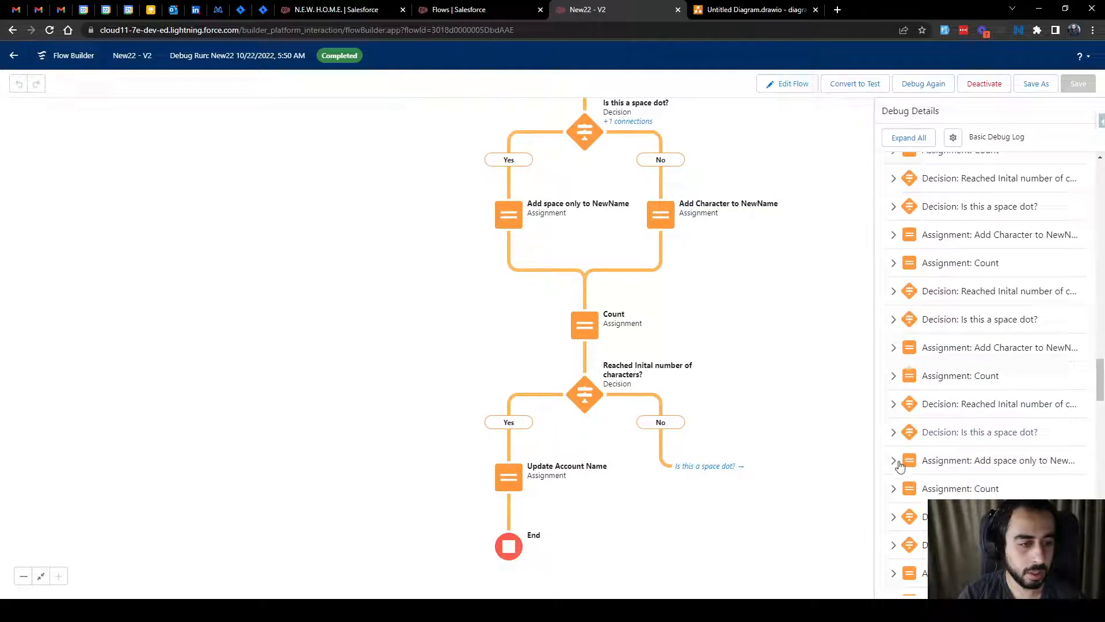
click(895, 461)
scroll(944, 446, down, 1)
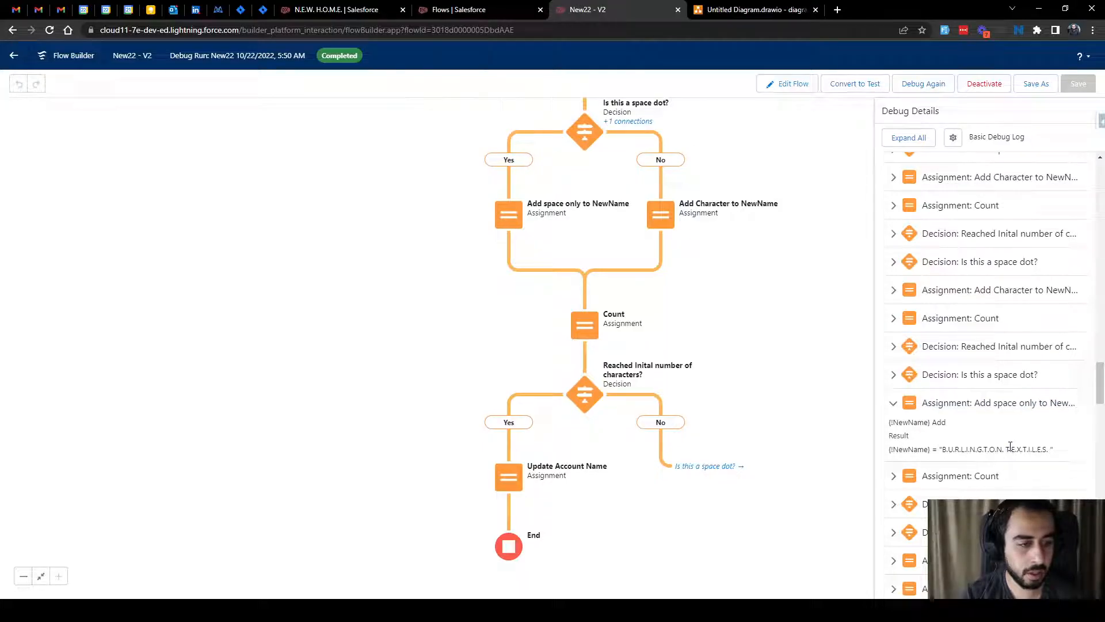
Switch to the Sales app's Accounts and create a Business Account with the account name Super Success
click(345, 10)
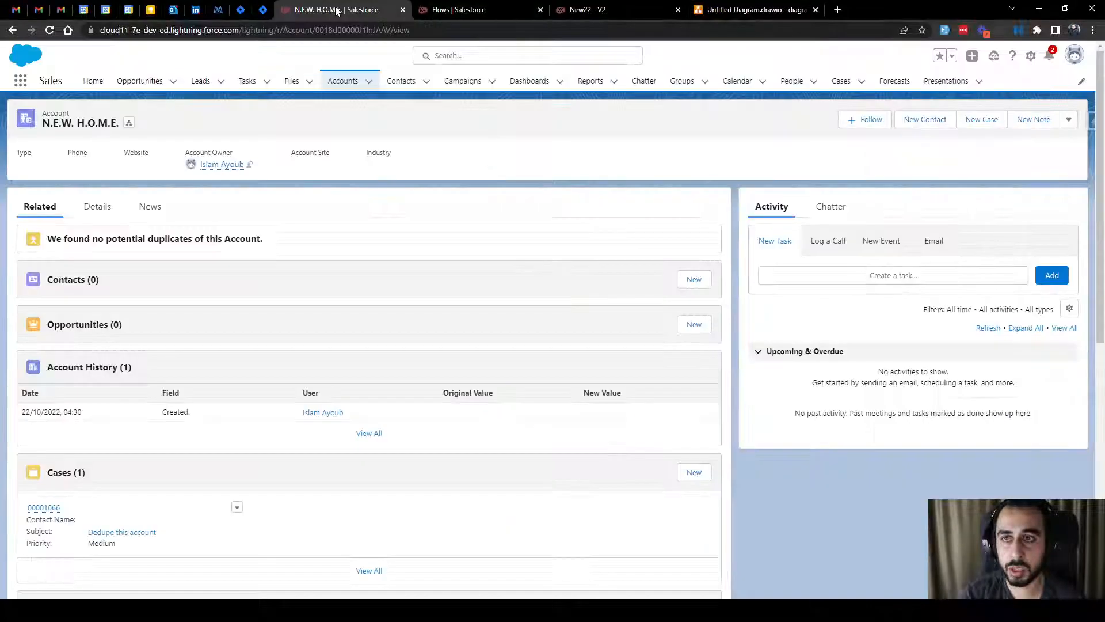
click(343, 81)
click(368, 81)
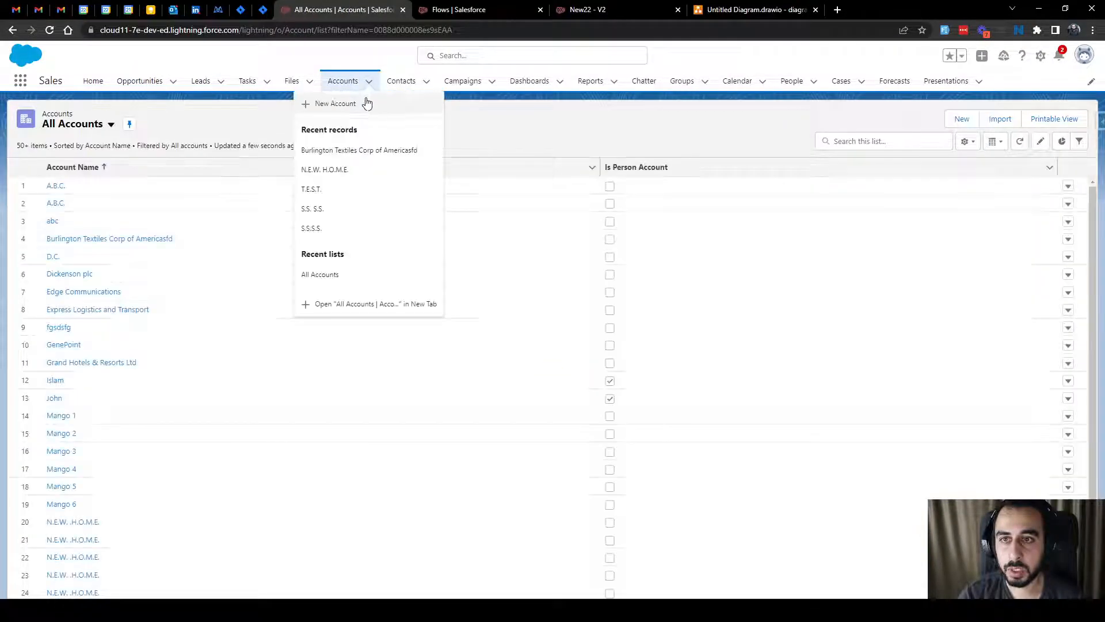
click(365, 102)
click(767, 370)
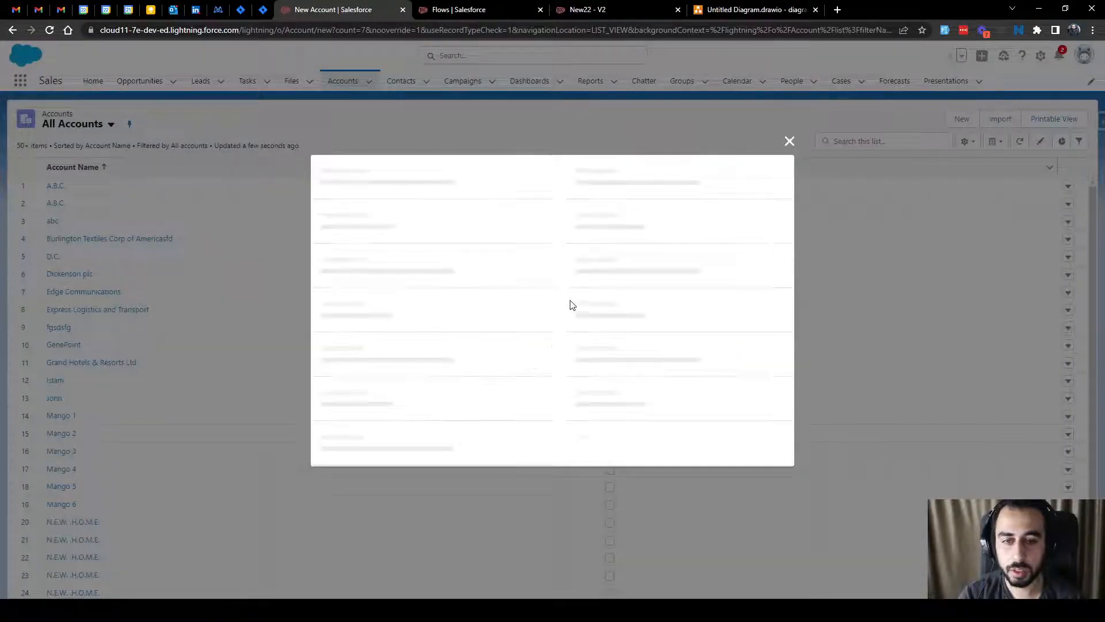
click(432, 229)
text(Super Success)
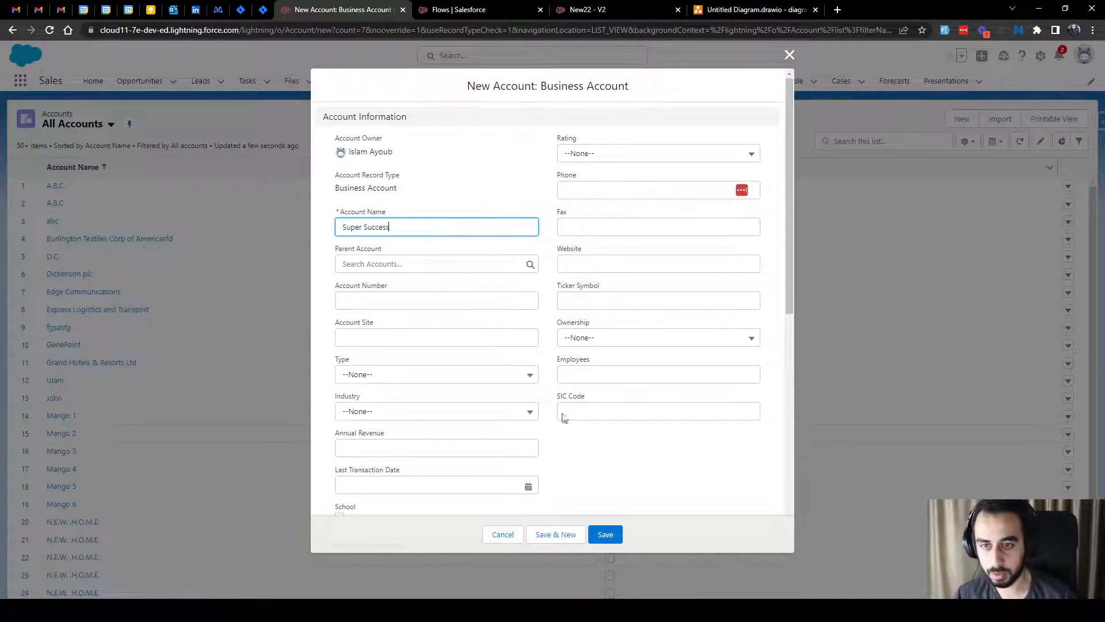
click(606, 534)
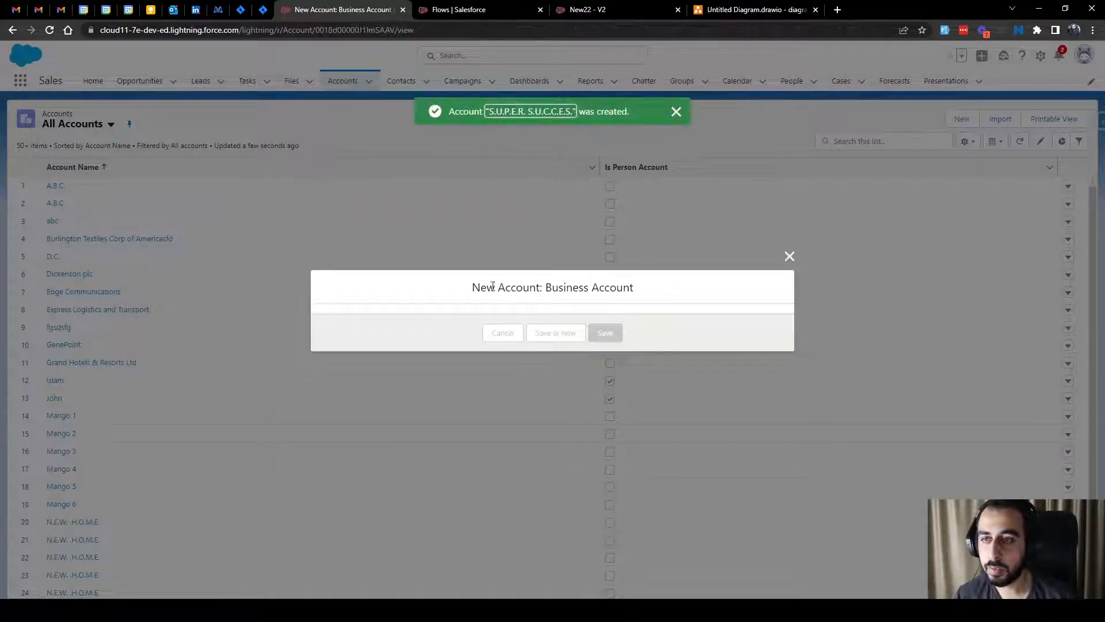